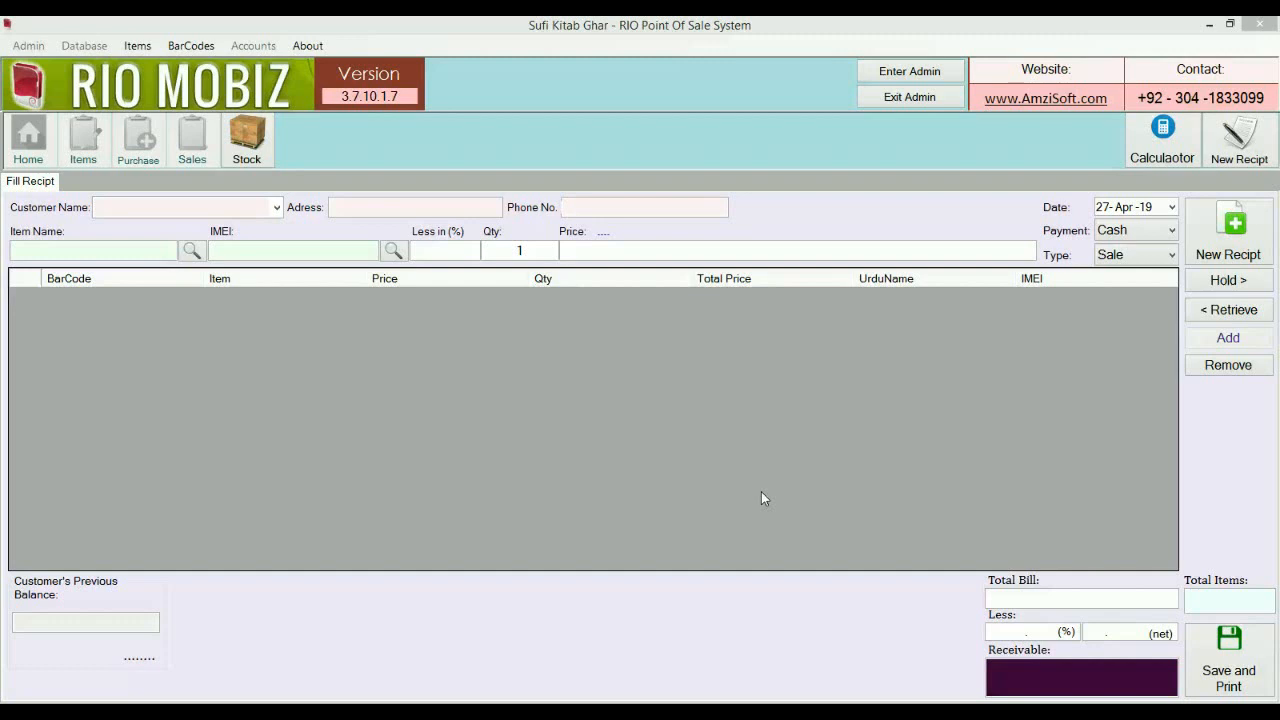
- Log in to admin mode with the login password
click(926, 74)
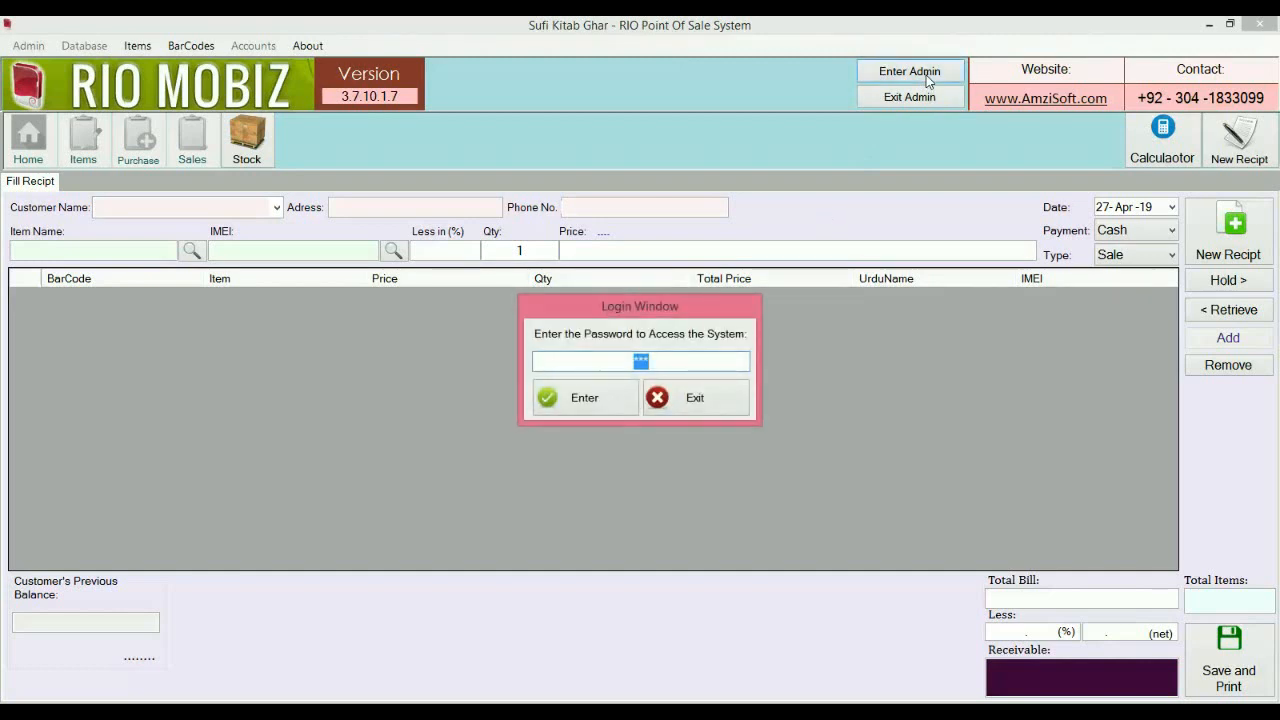
key(Return)
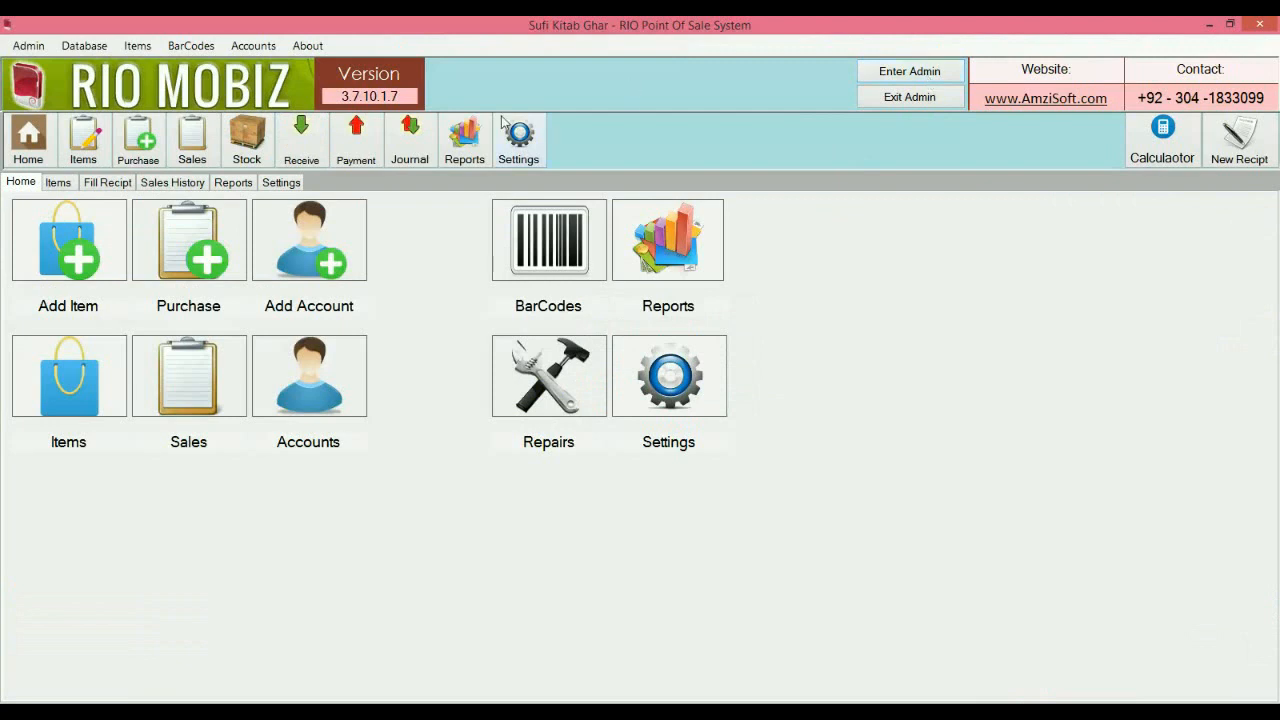
- Start a new item named Galaxy Note 9 with category Android Flagship and manufacturer Samsung
click(90, 238)
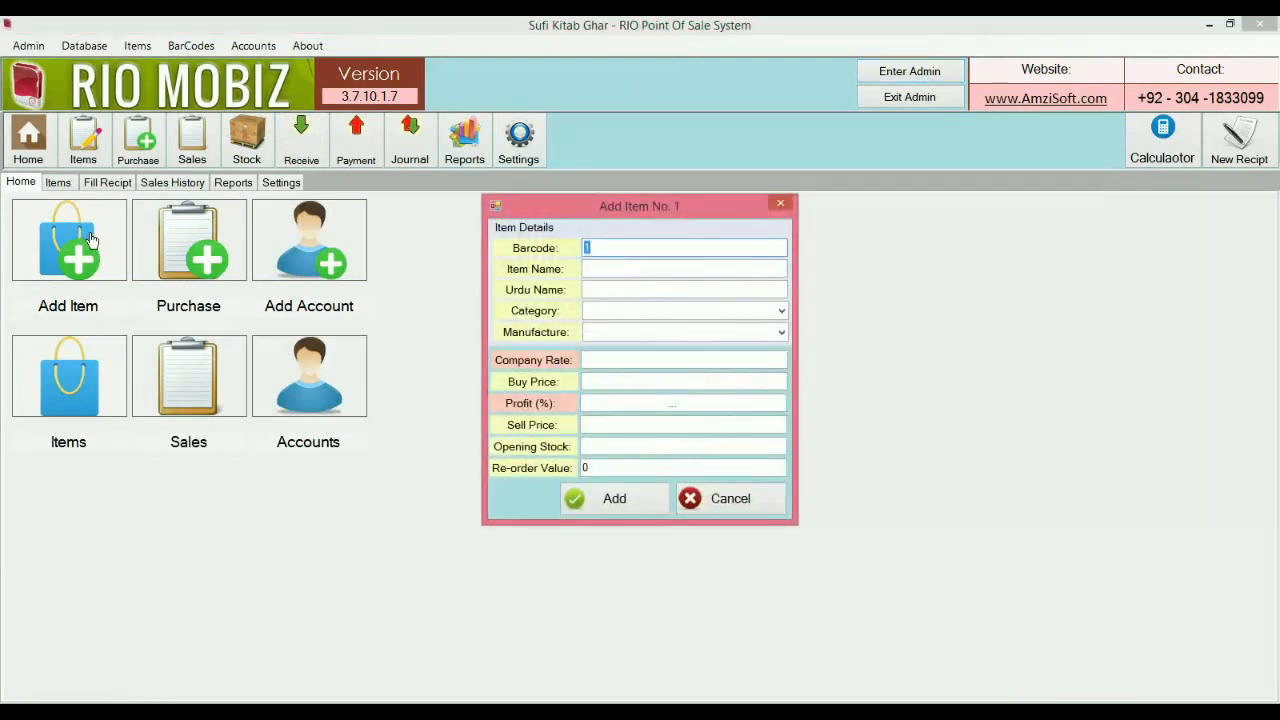
click(592, 266)
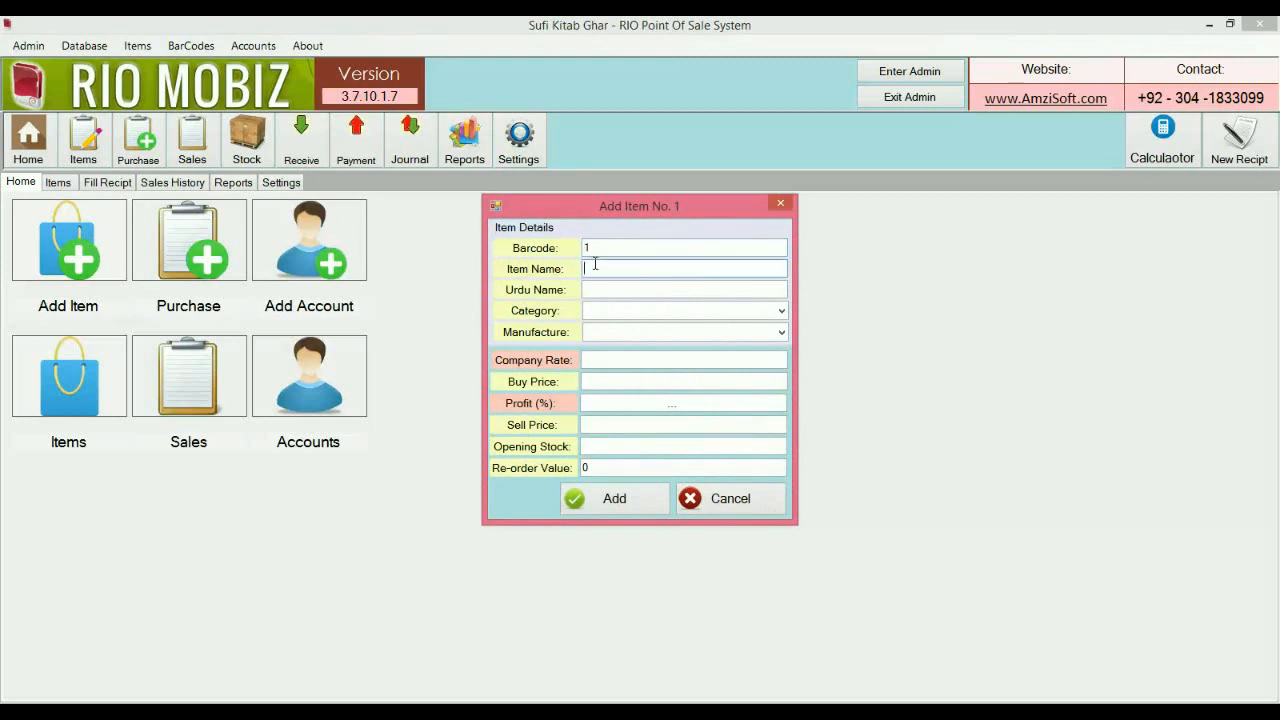
text(Galaxy Note 9)
click(720, 291)
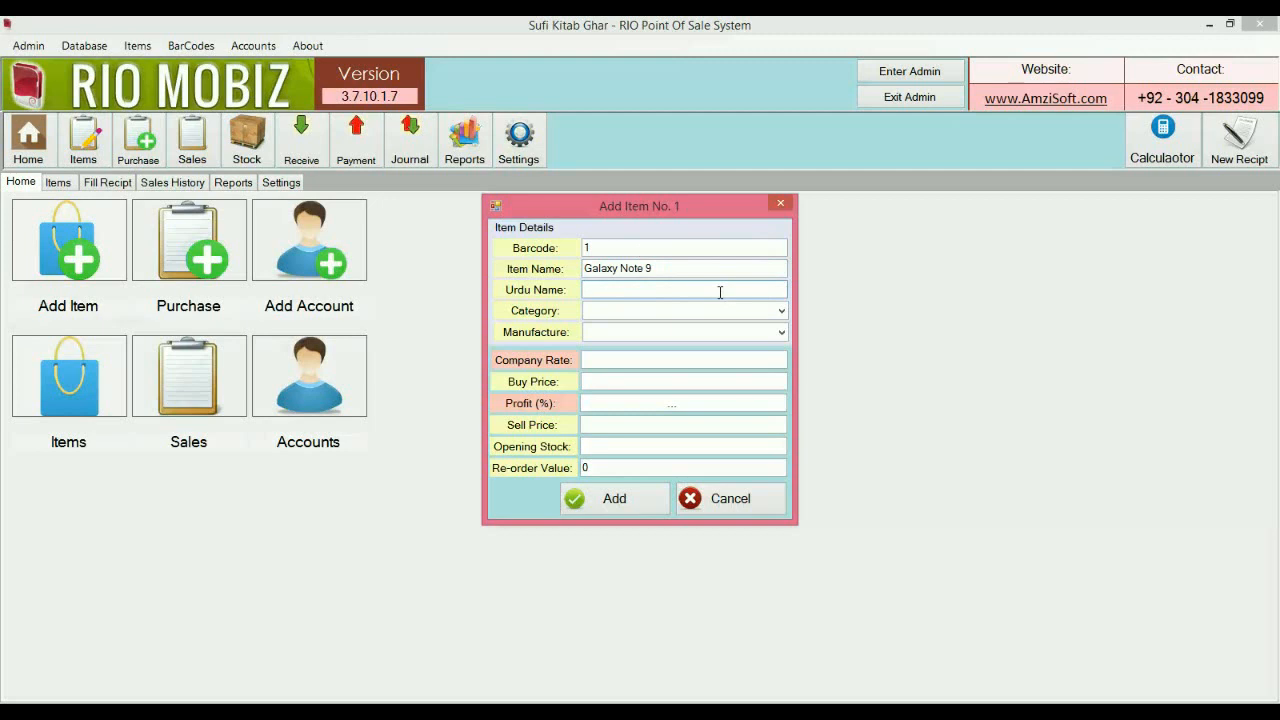
click(704, 310)
text(Androi)
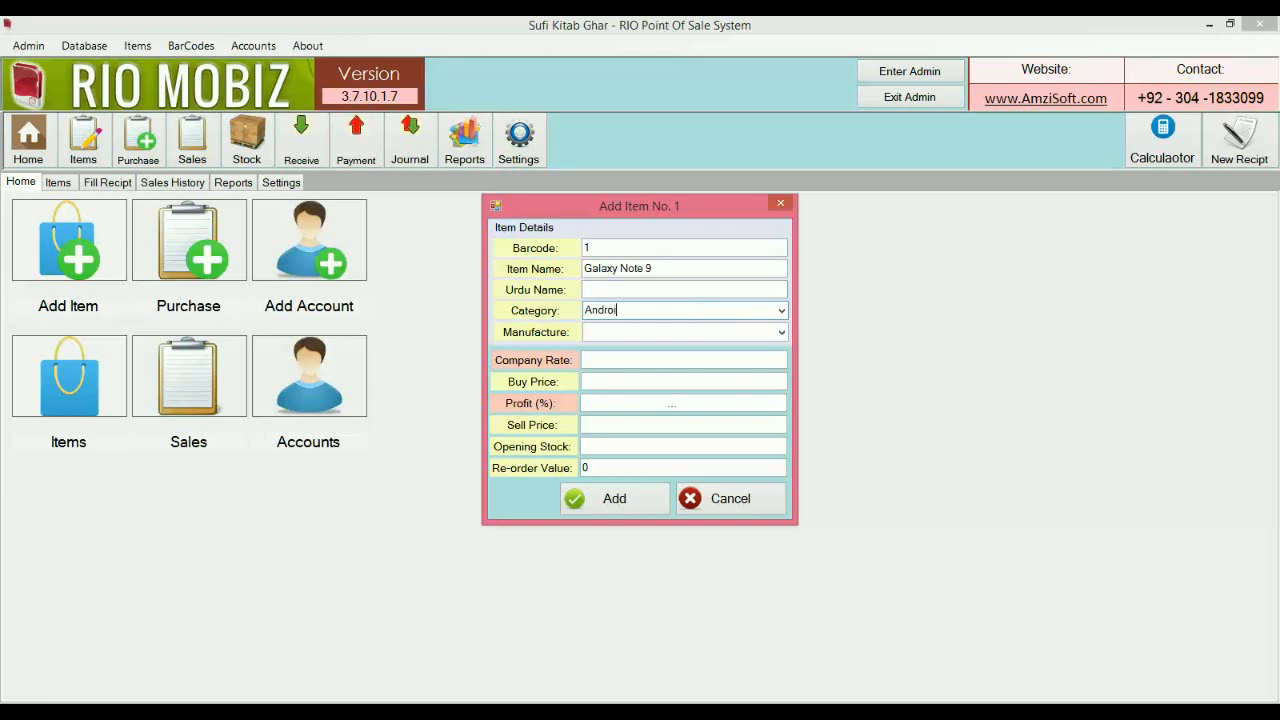
text(d Flagship)
key(Tab)
text(Samsung)
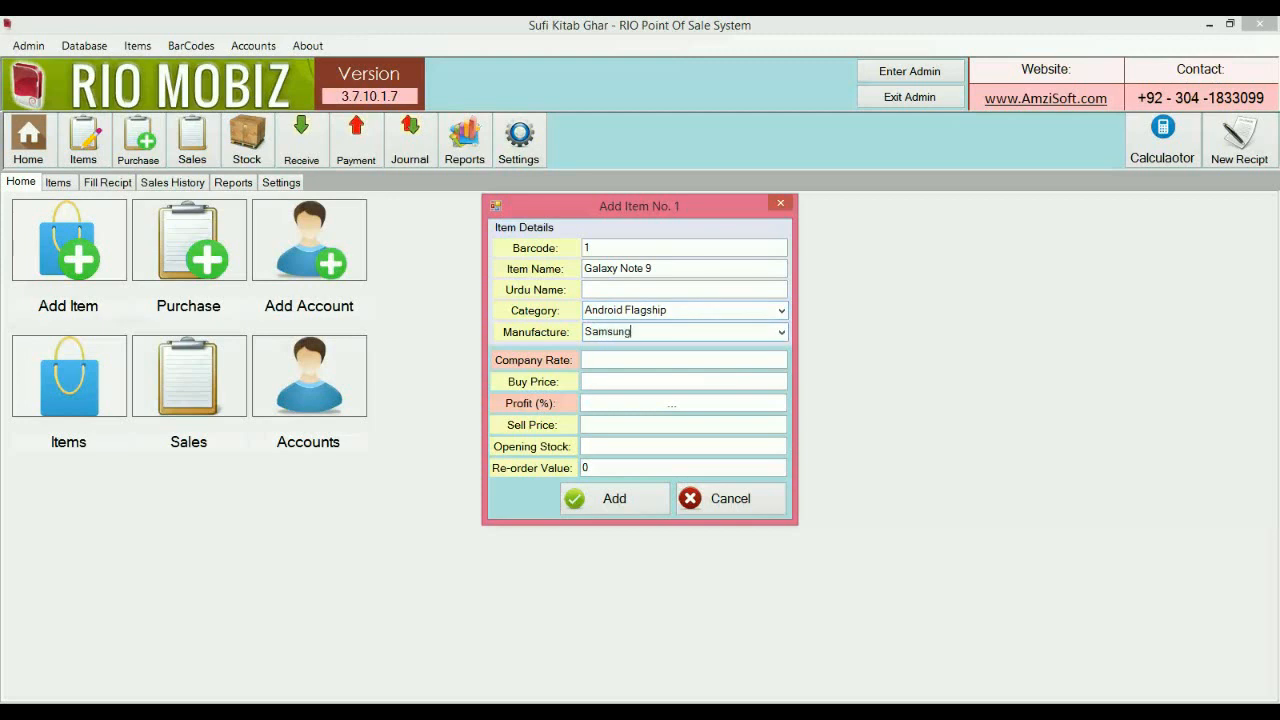
key(Tab)
- Set the Galaxy Note 9's company rate to 135000, buy price 120000, sell price 135000 and opening stock 0, and add the item
text(1)
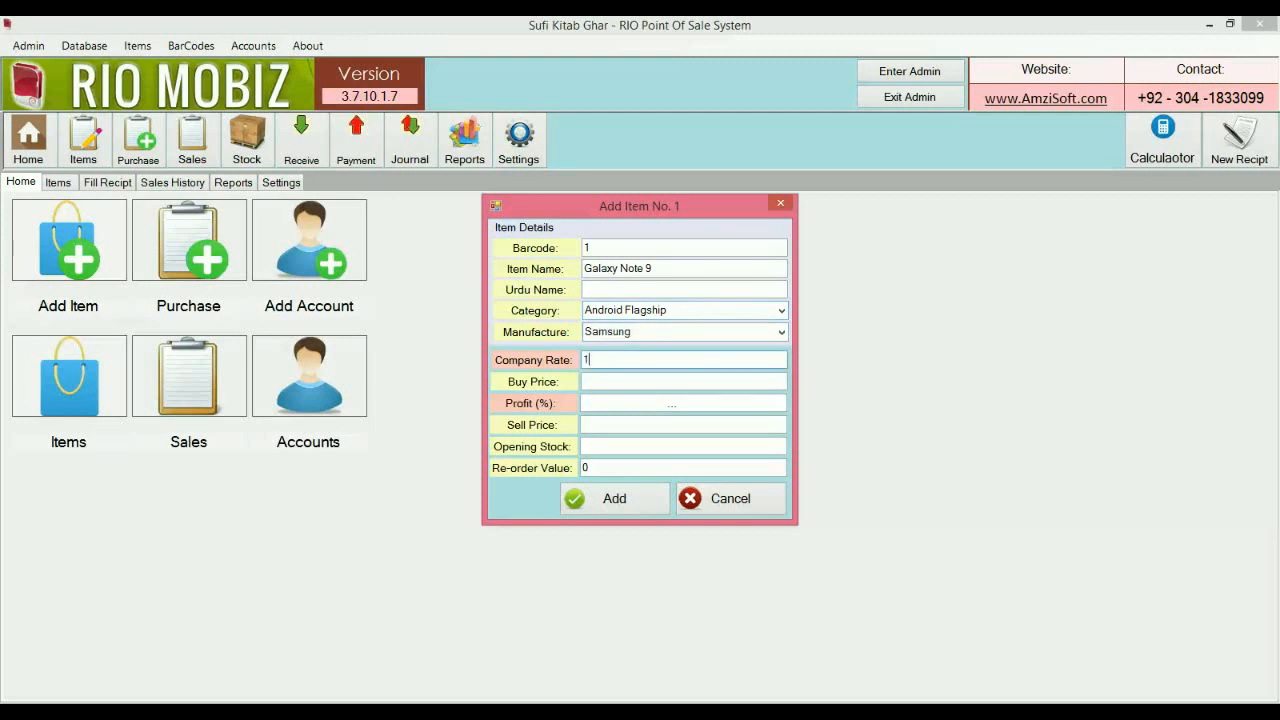
text(35000)
key(Tab)
text(120000)
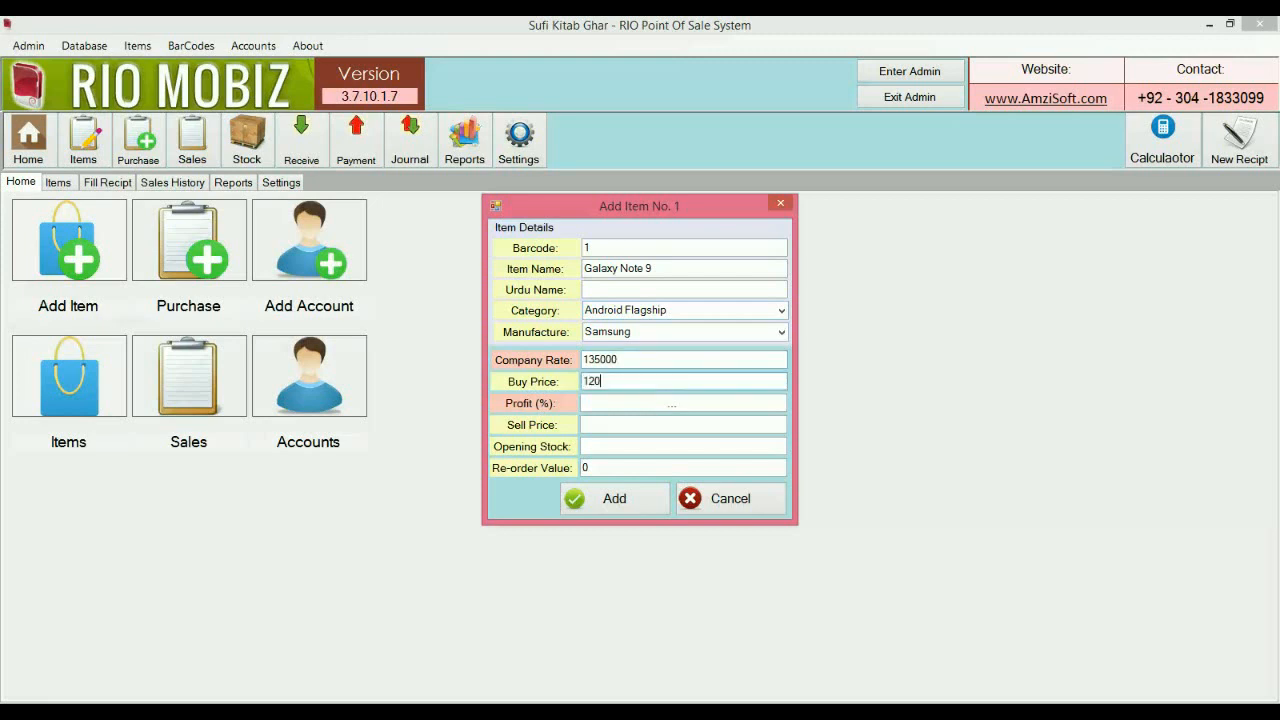
key(Tab)
key(Tab)
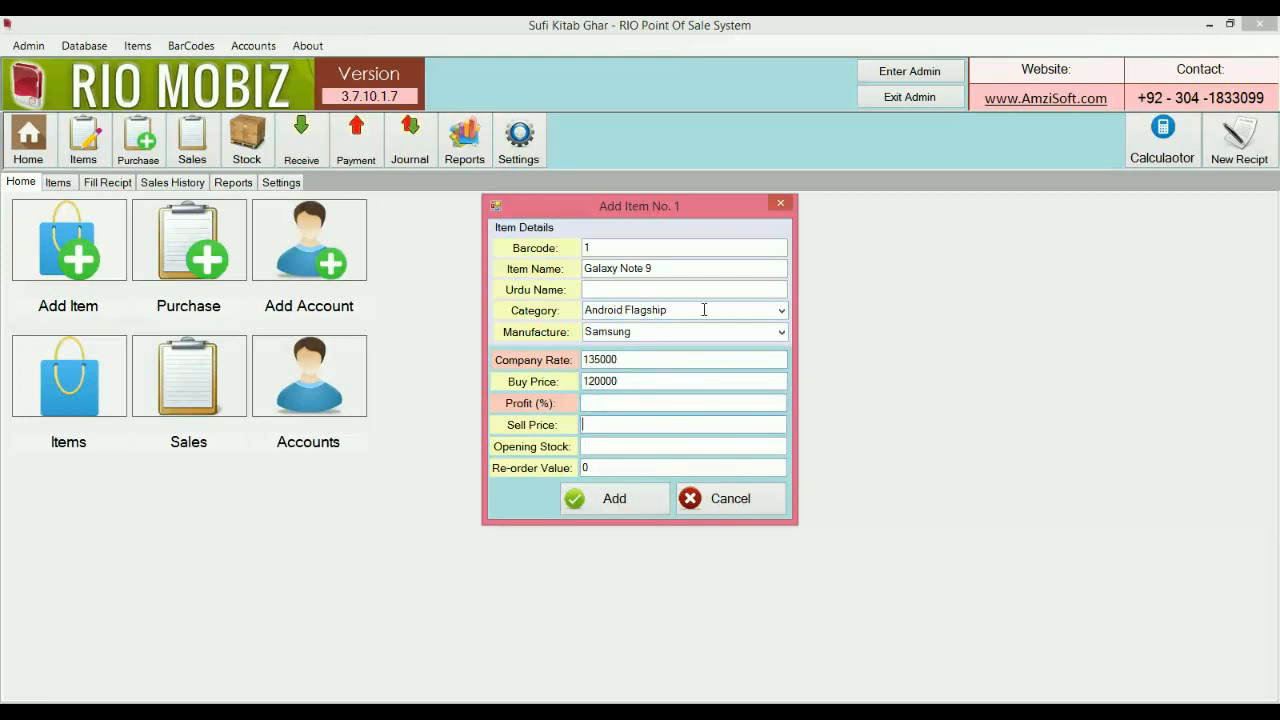
text(135000)
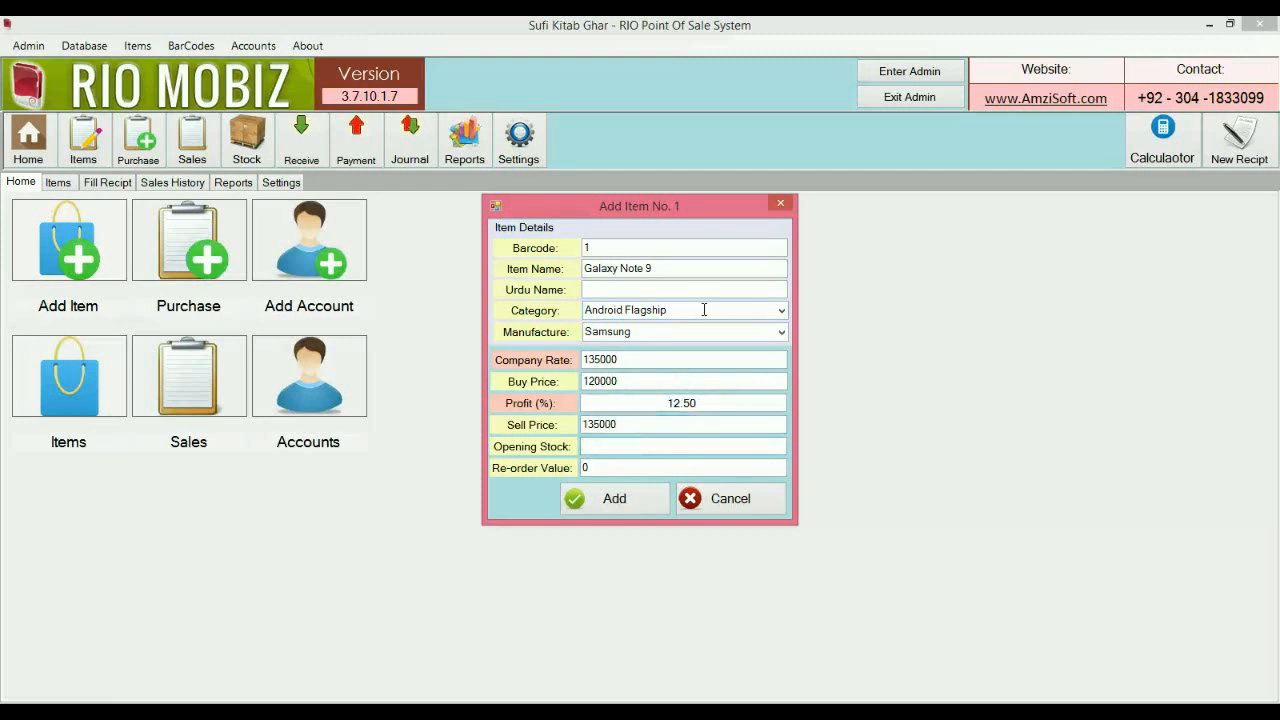
text(0)
click(615, 498)
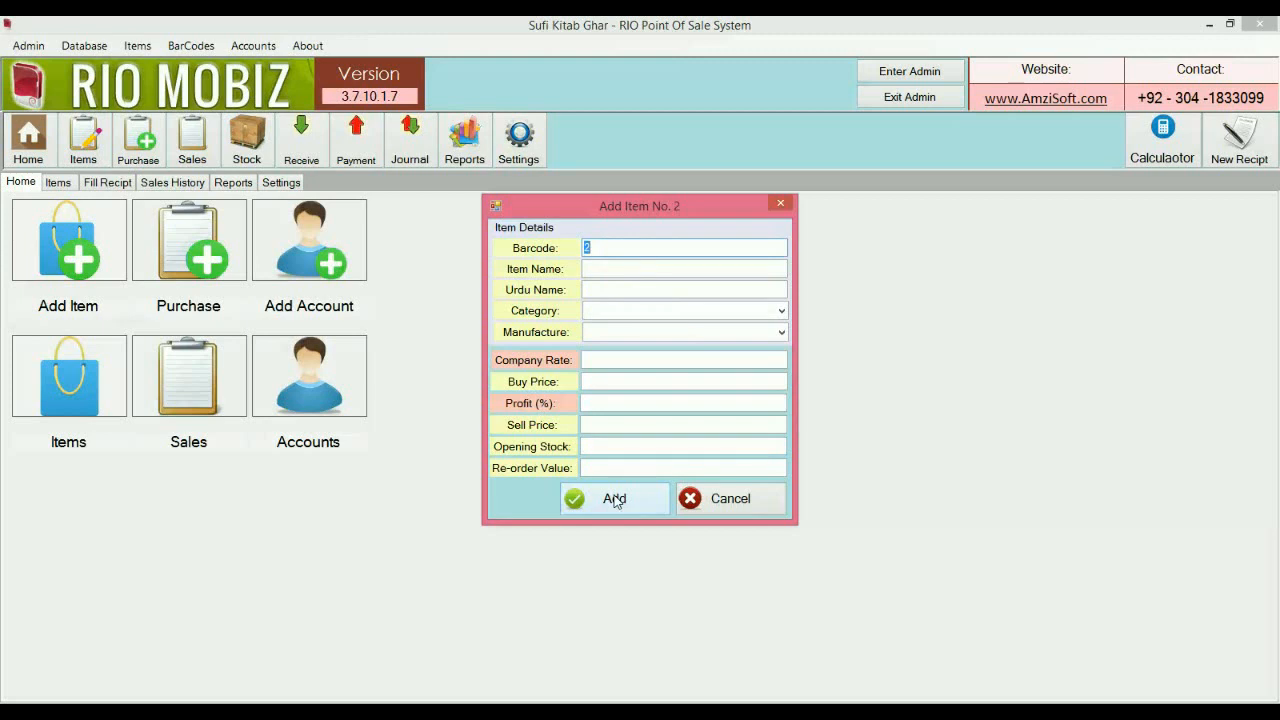
- Name the second item Galaxy J8 and set its category to Android Midrange and manufacturer to Samsung
key(Tab)
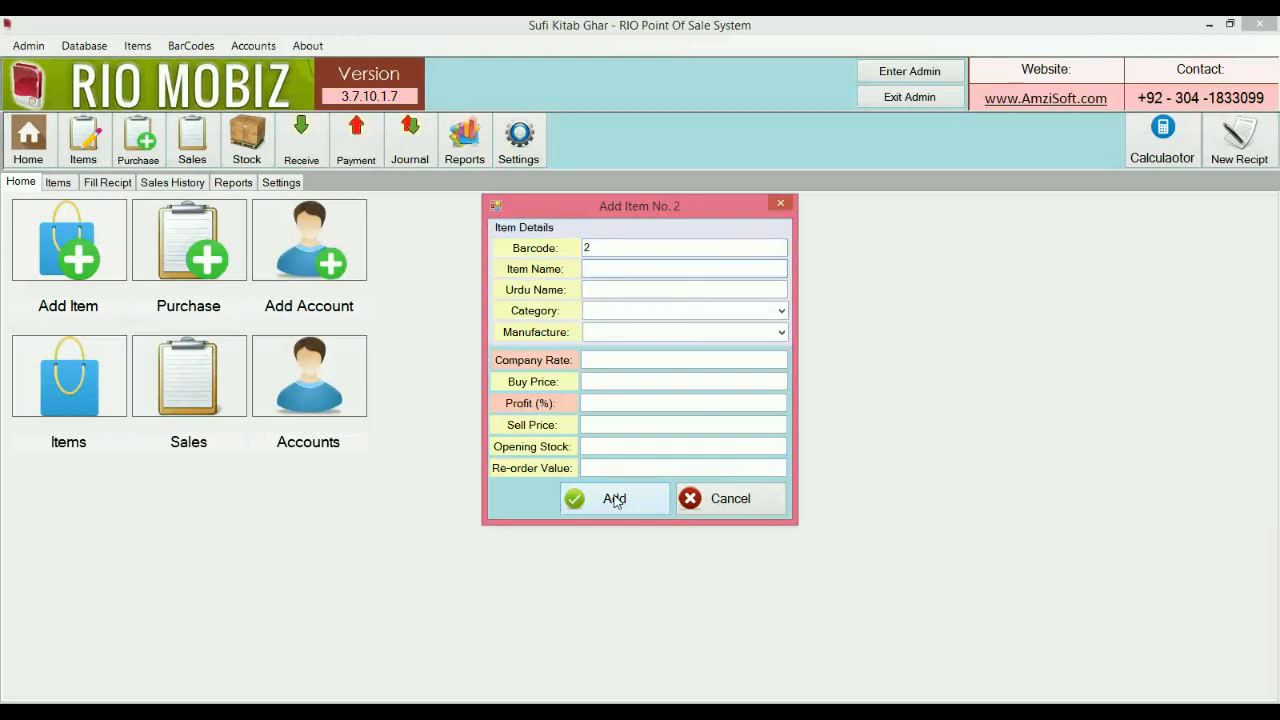
text(Galaxy J8)
key(Tab)
key(Tab)
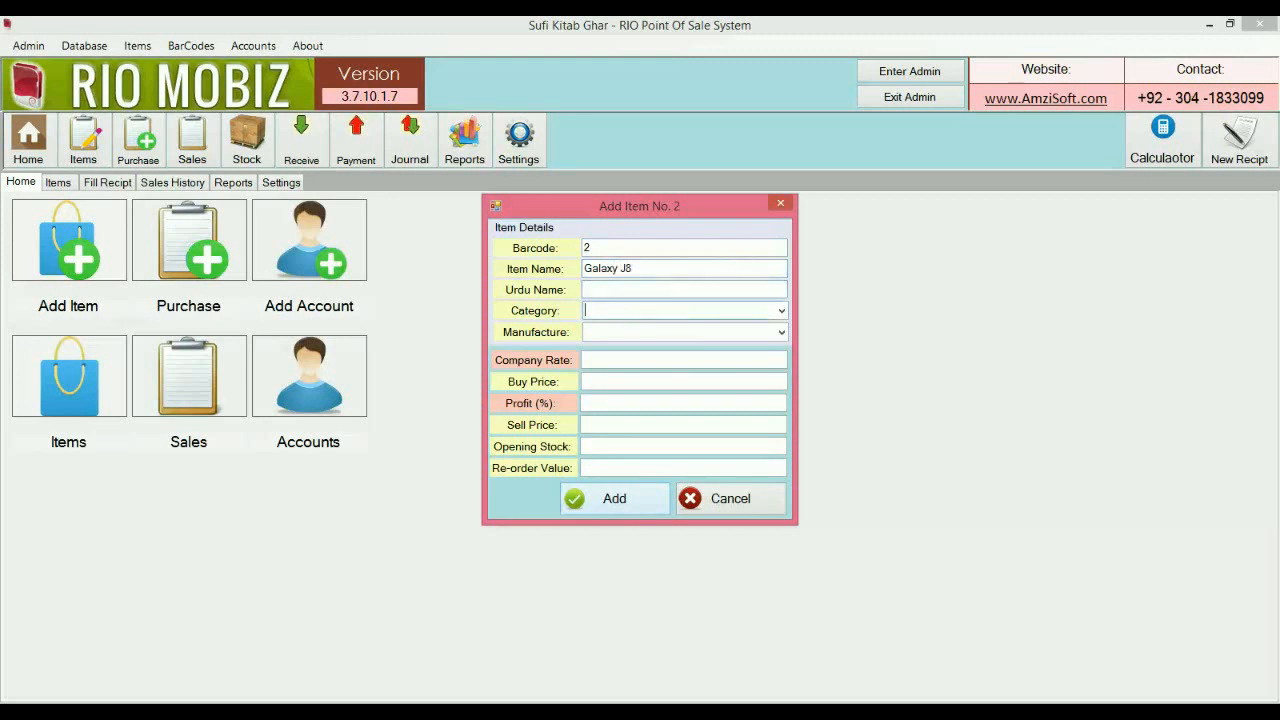
text(And)
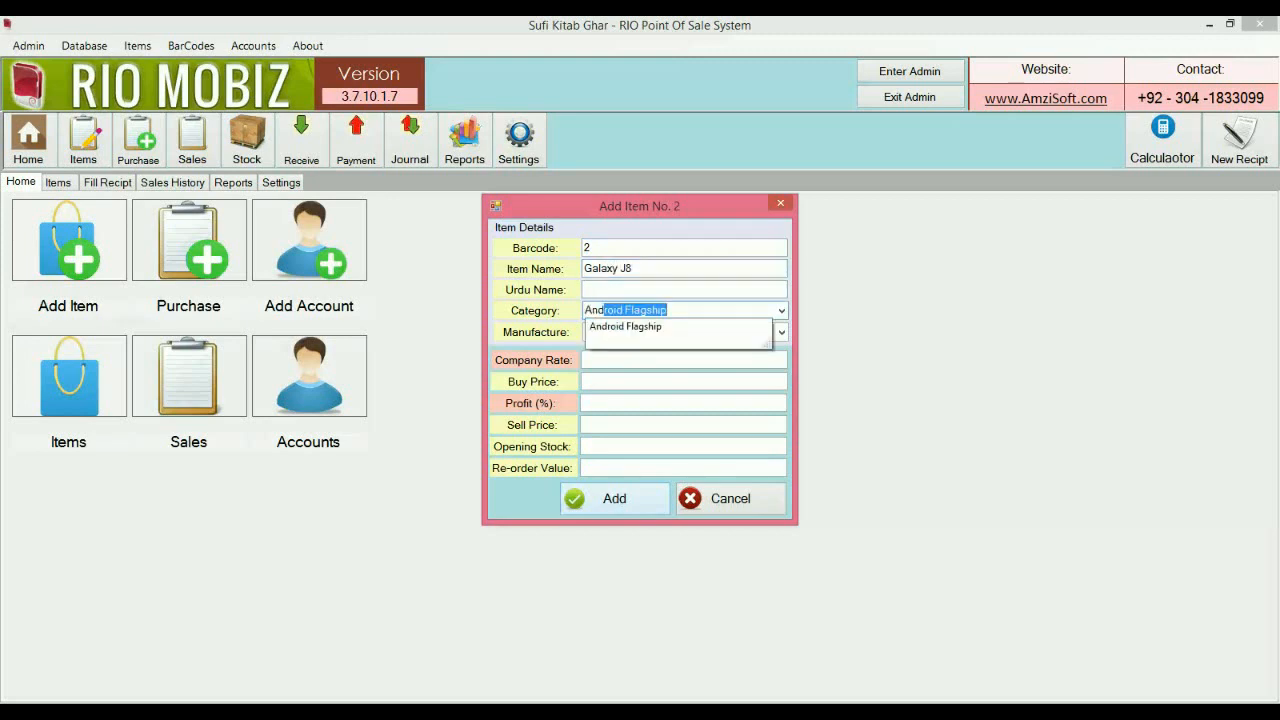
text(roid Mid)
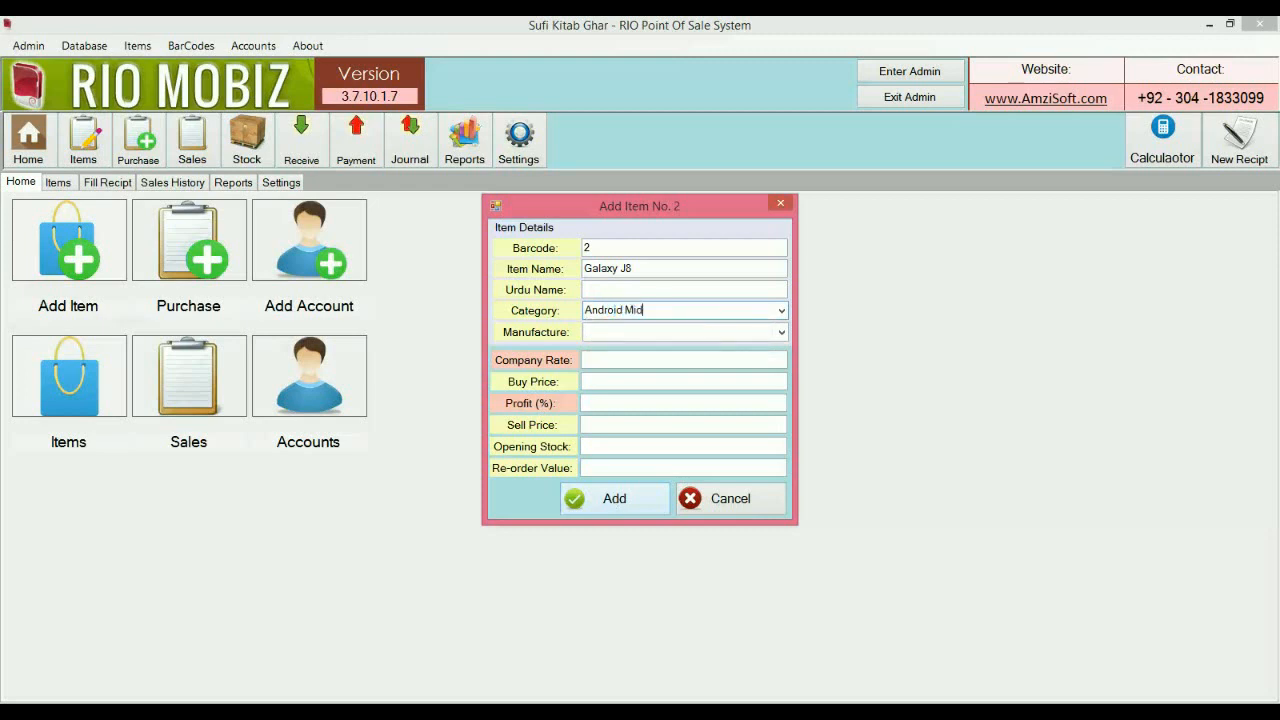
text(range)
key(Tab)
text(s)
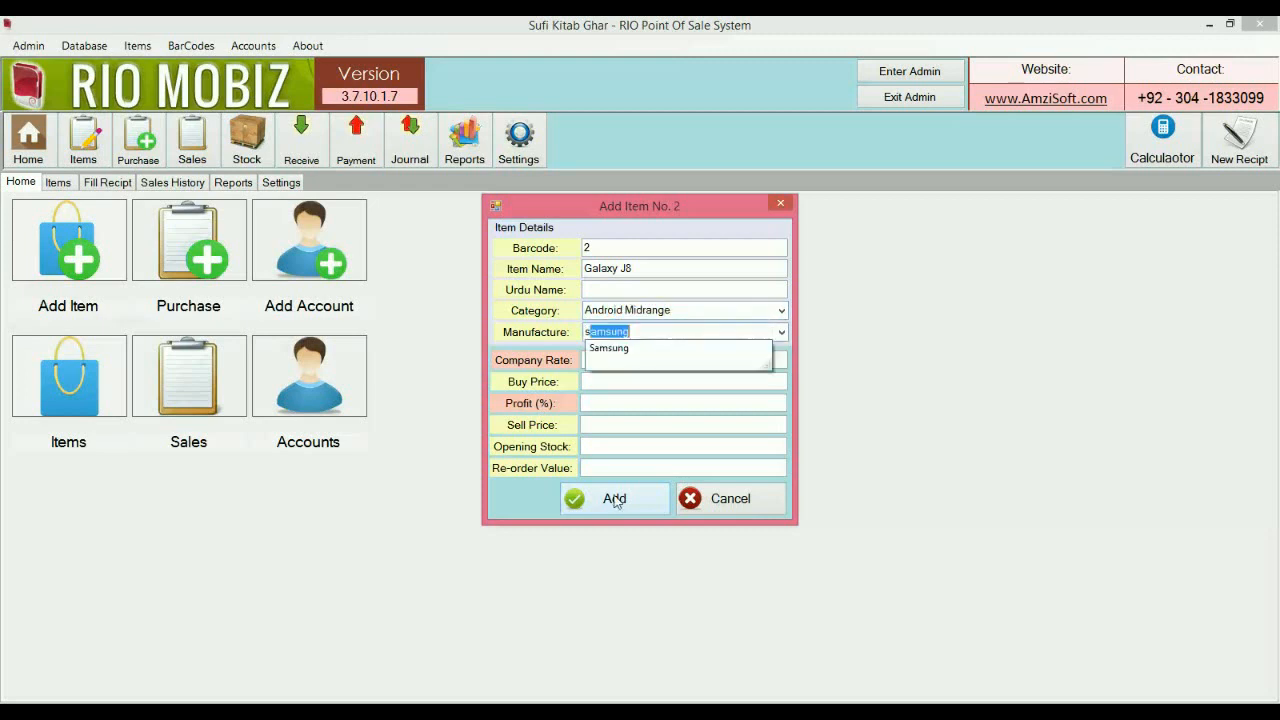
key(Down)
key(Tab)
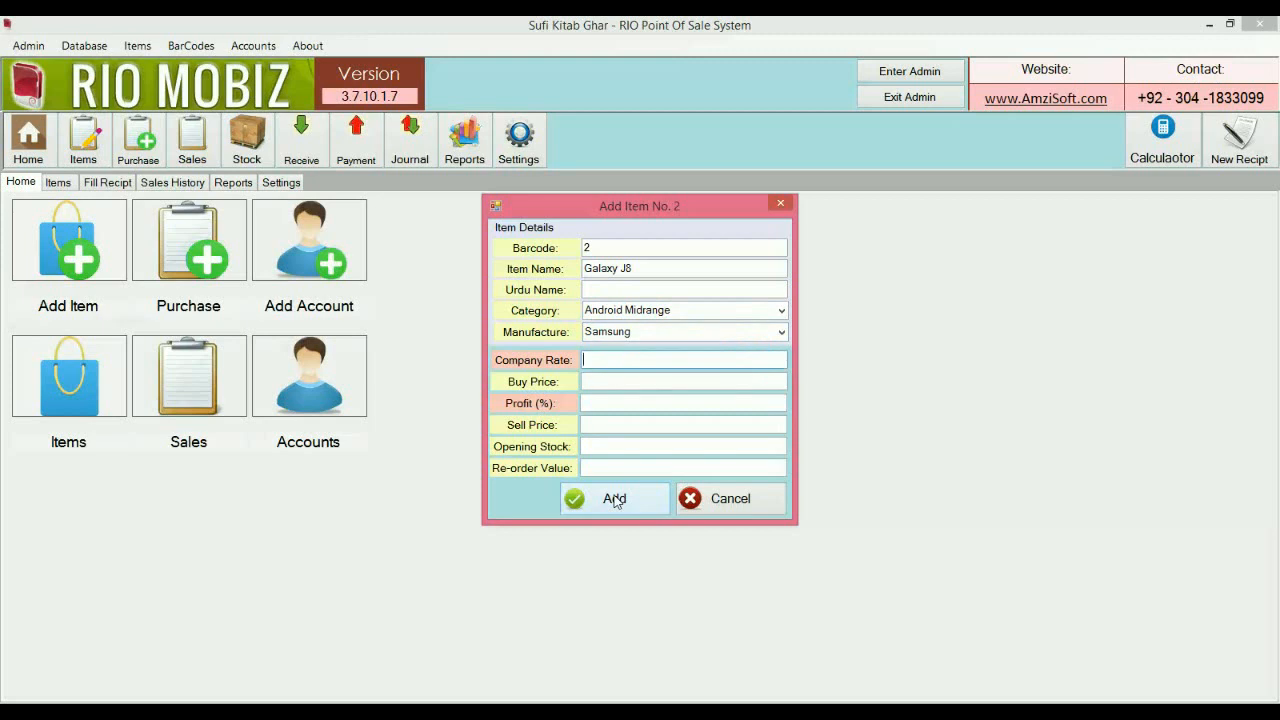
- Set the Galaxy J8's company rate to 75000, buy price to 65000 and sell price to 75000
text(7500065000)
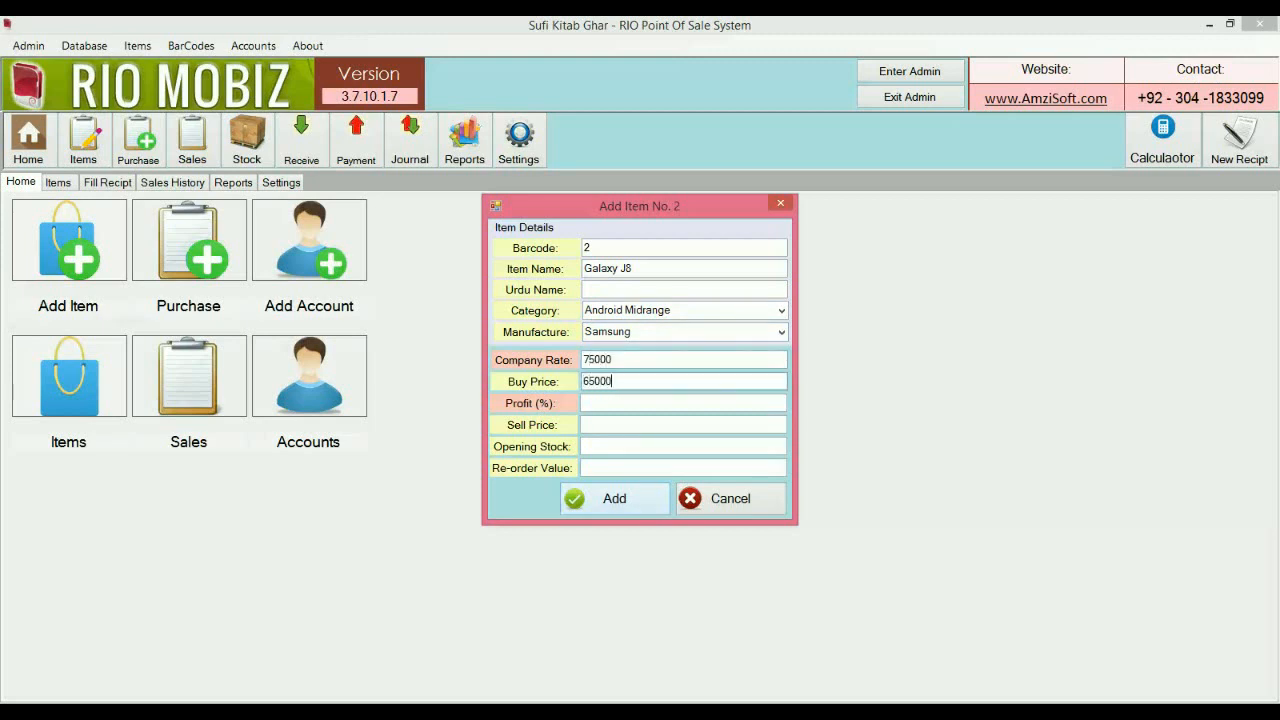
key(Tab)
text(75000)
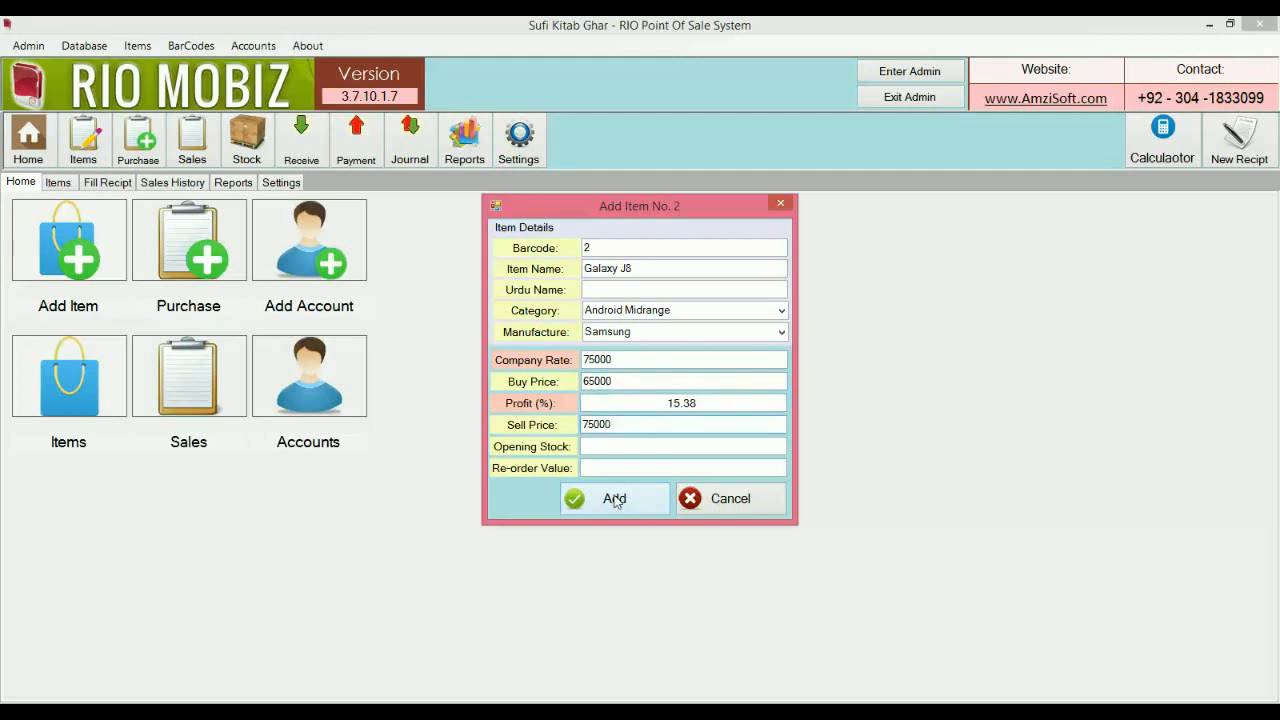
- Try a 10 % profit for the Galaxy J8, and restore its sell price of 75000
click(652, 402)
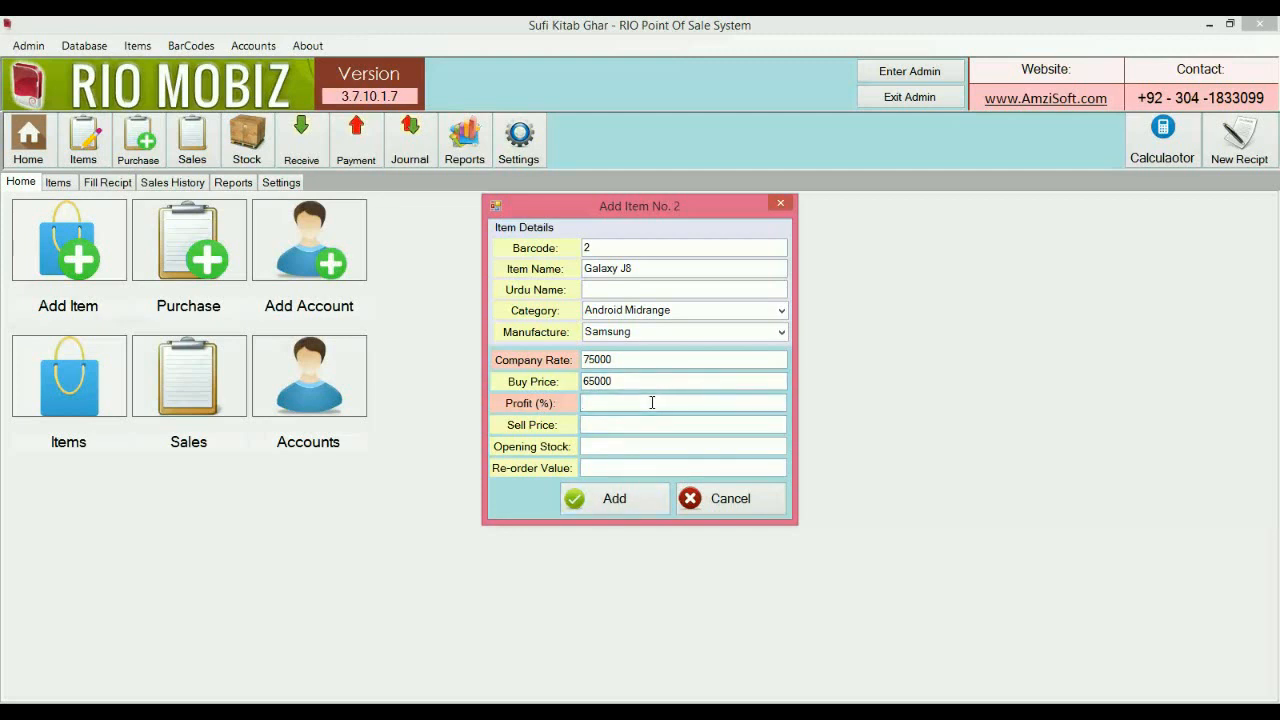
text(10)
key(BackSpace)
key(BackSpace)
key(Tab)
text(75000)
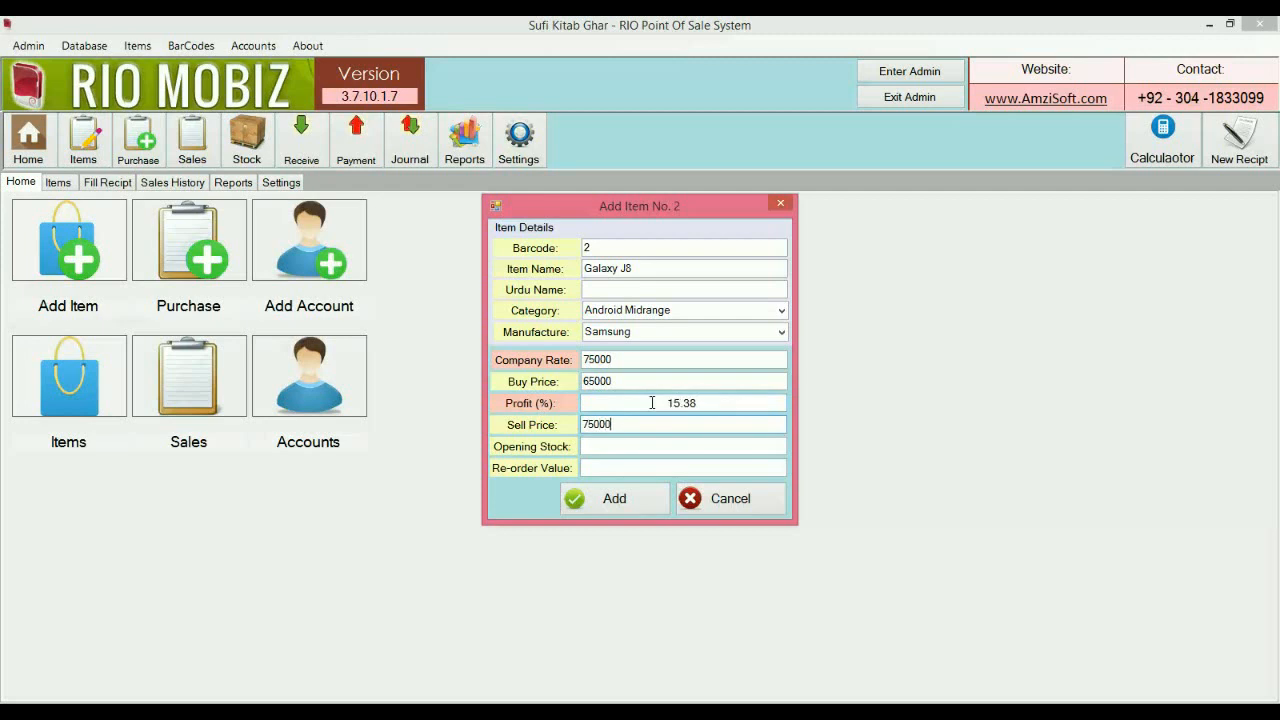
- Set the Galaxy J8's opening stock and re-order value to 0, and add the item
key(Tab)
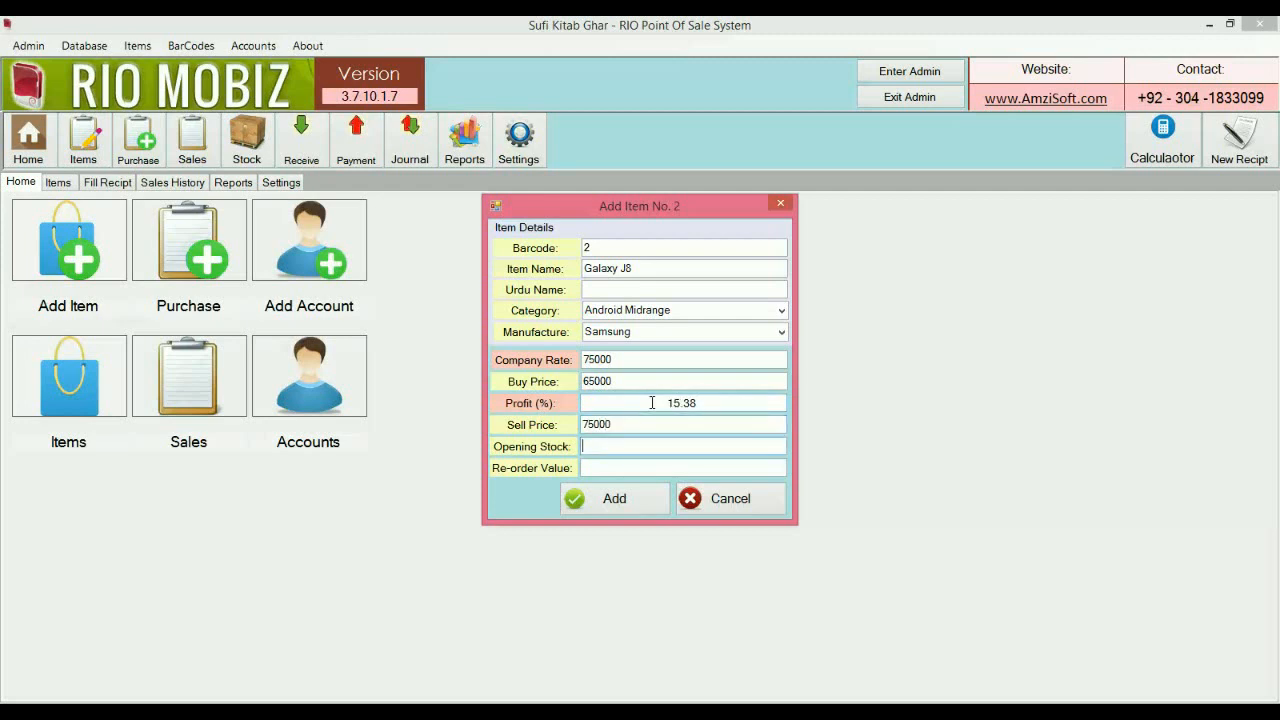
text(0)
key(Tab)
text(0)
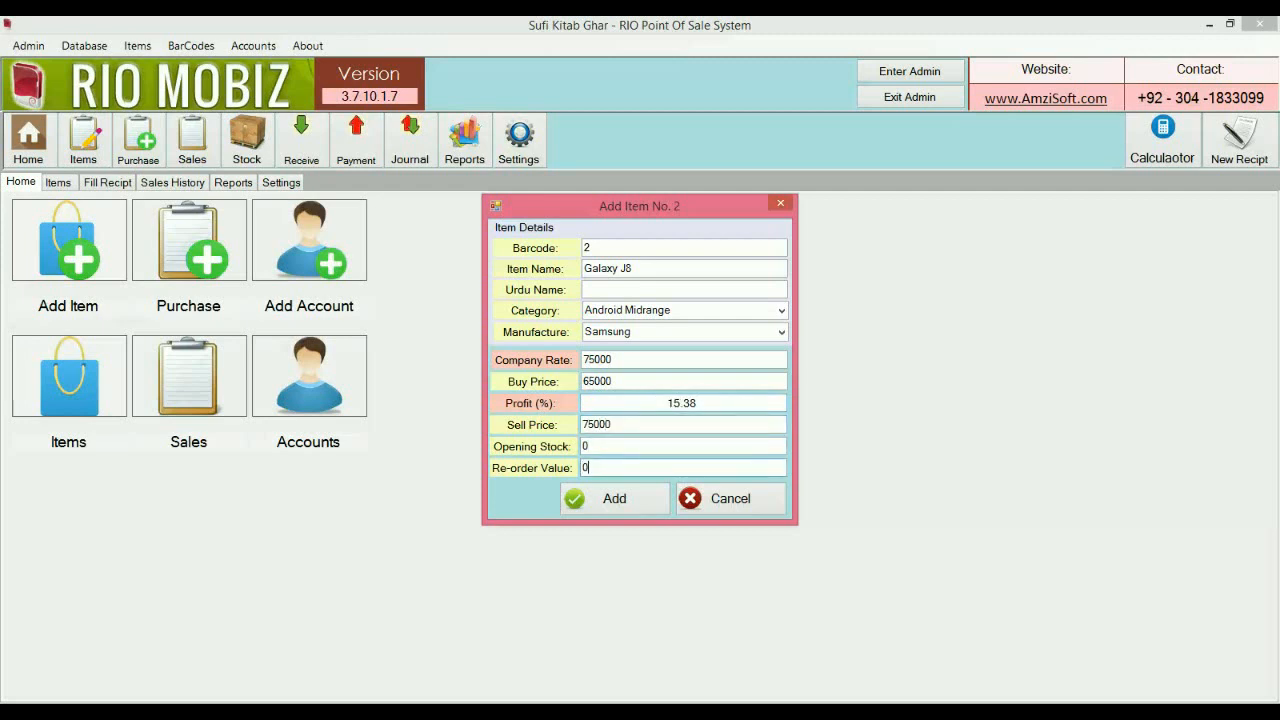
click(640, 497)
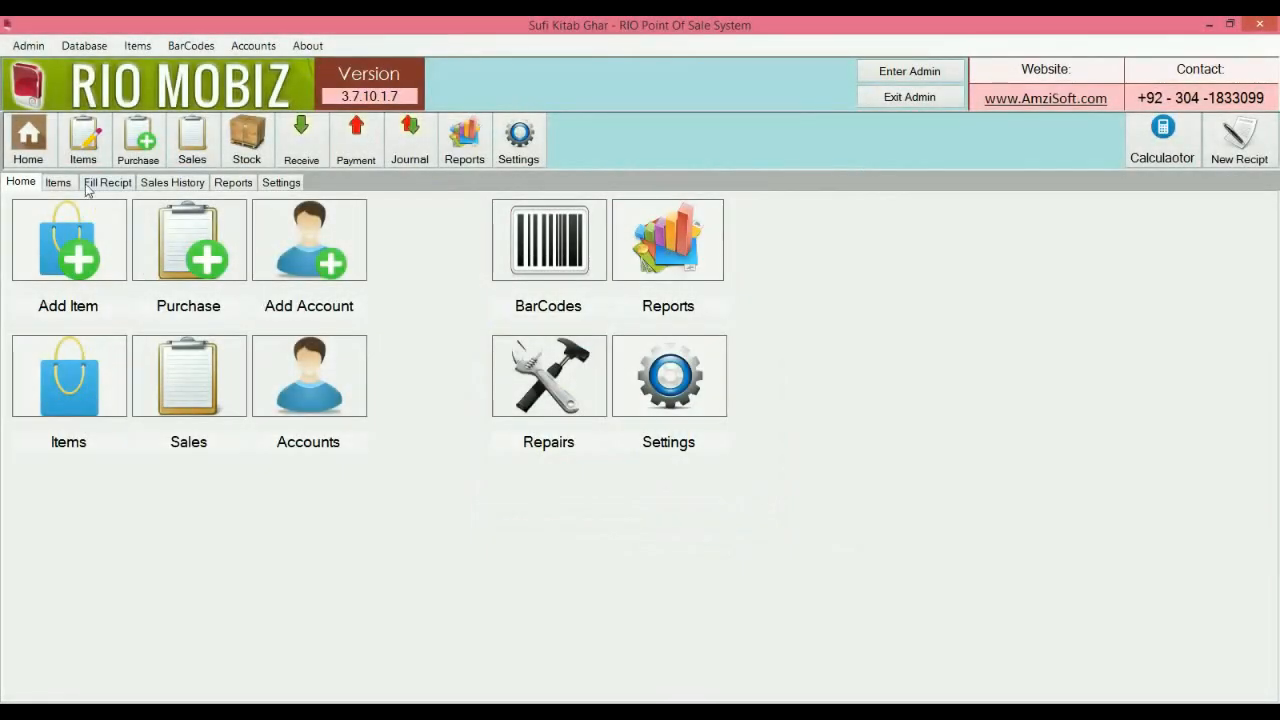
- Open the items list and review the Galaxy J8 and Galaxy Note 9 entries
click(108, 150)
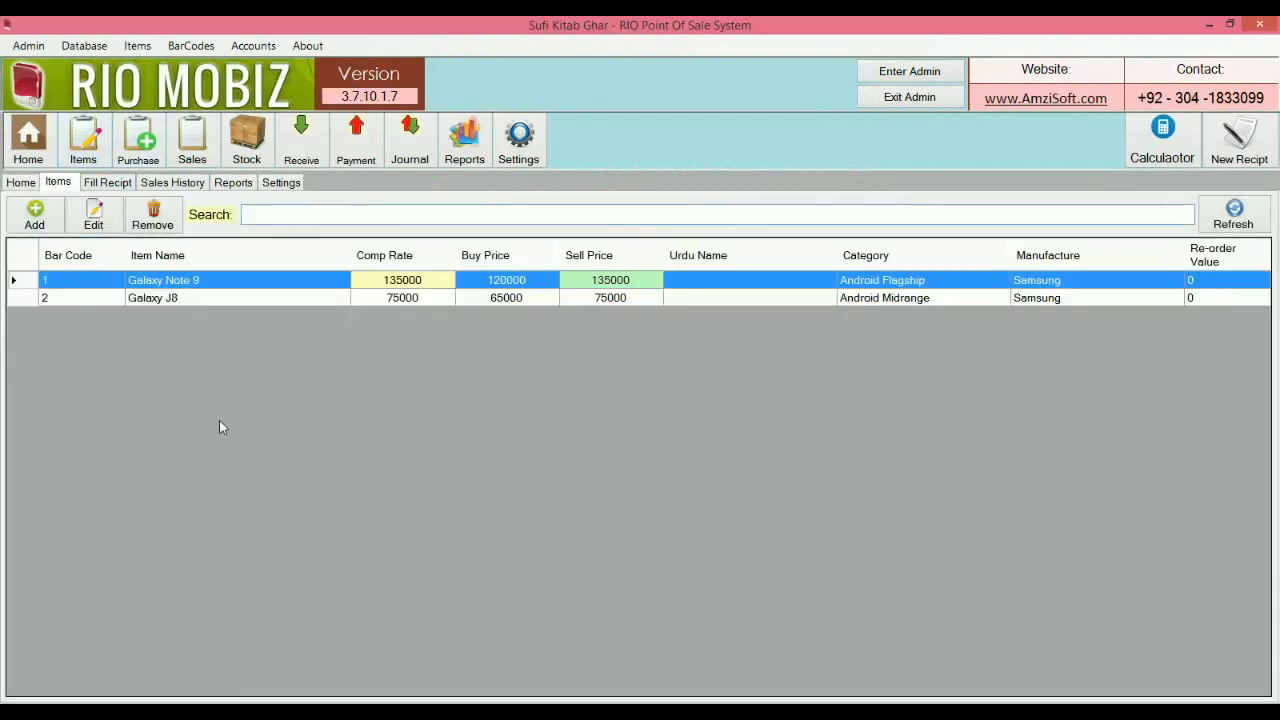
click(220, 298)
click(220, 284)
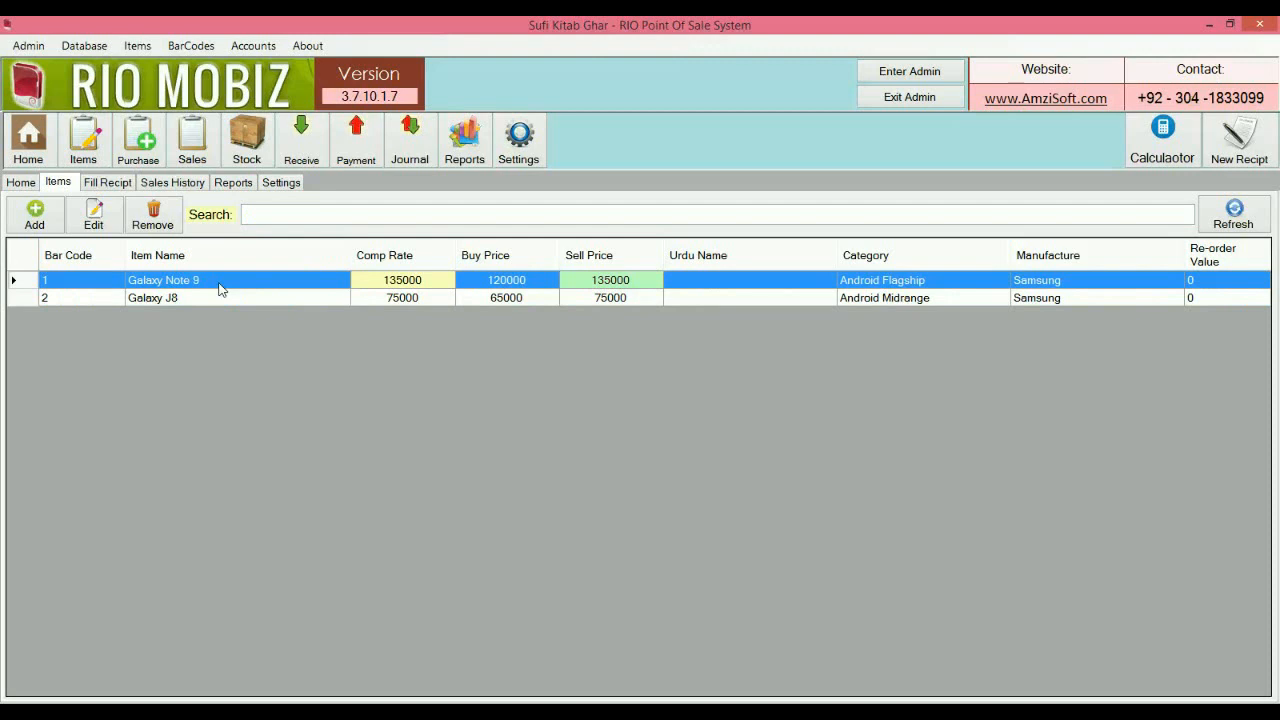
- Open the purchase form, check which vendors are available, and close the form
click(140, 150)
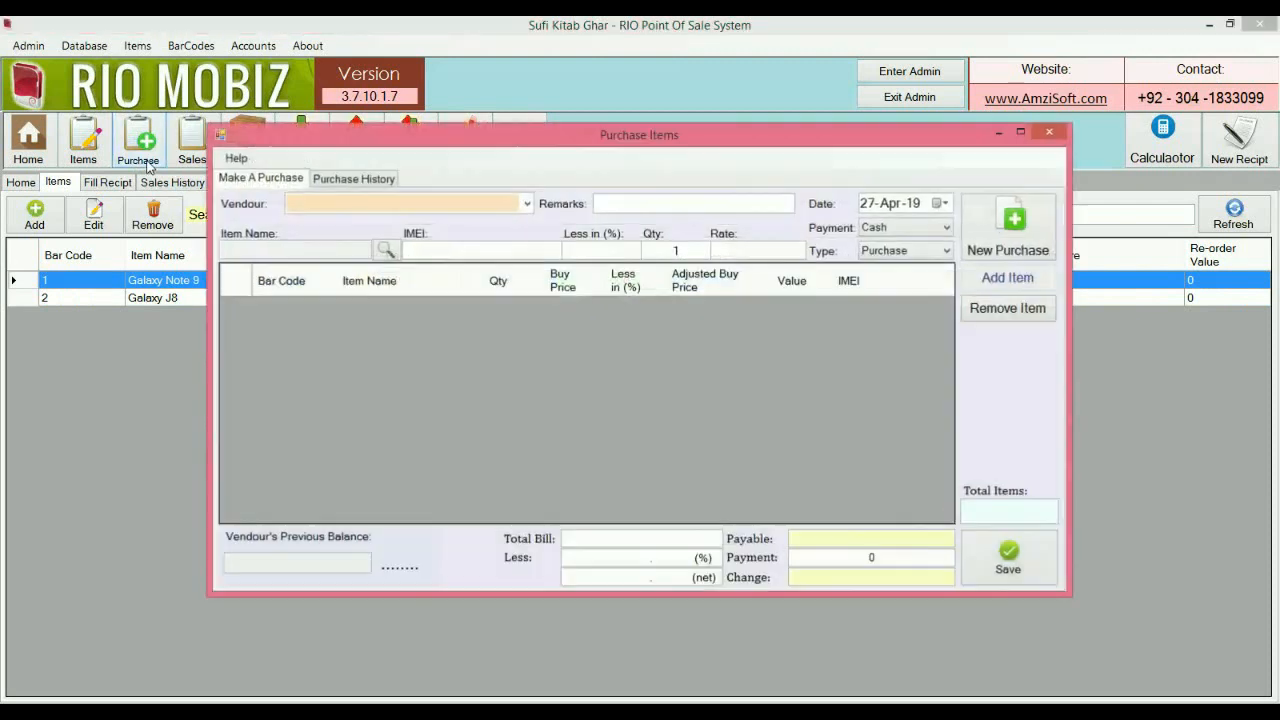
click(525, 205)
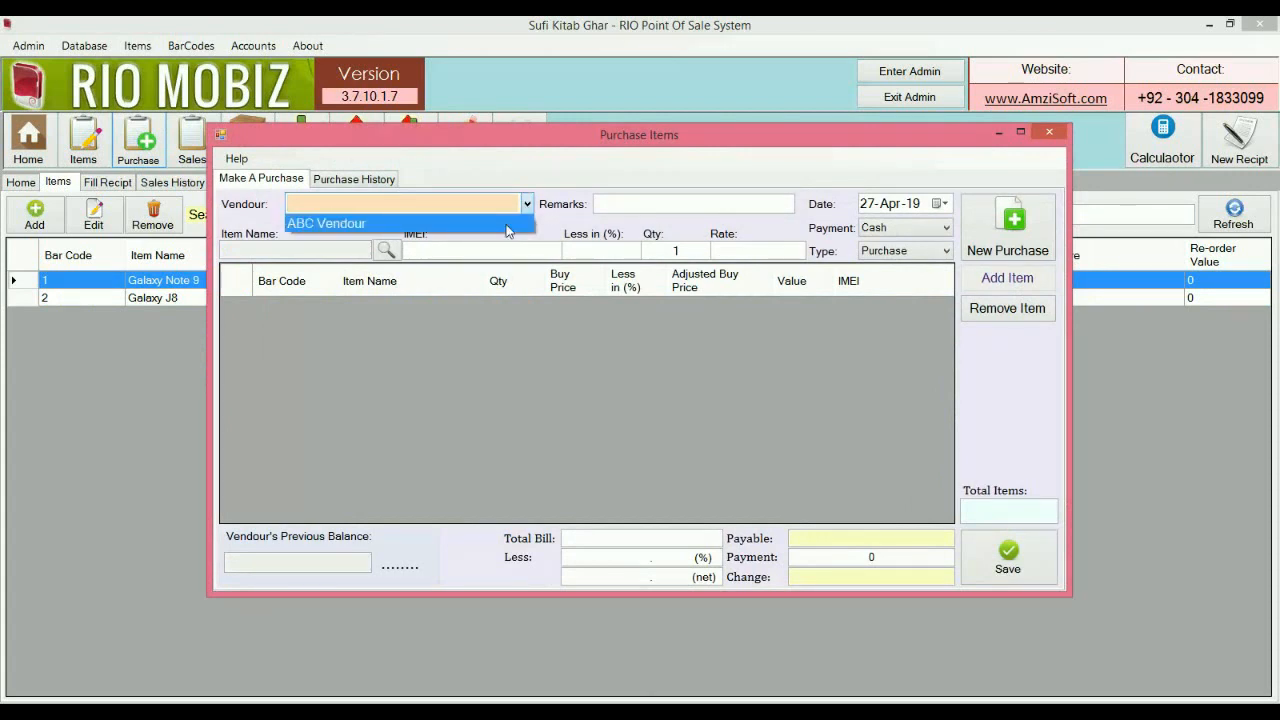
click(1048, 133)
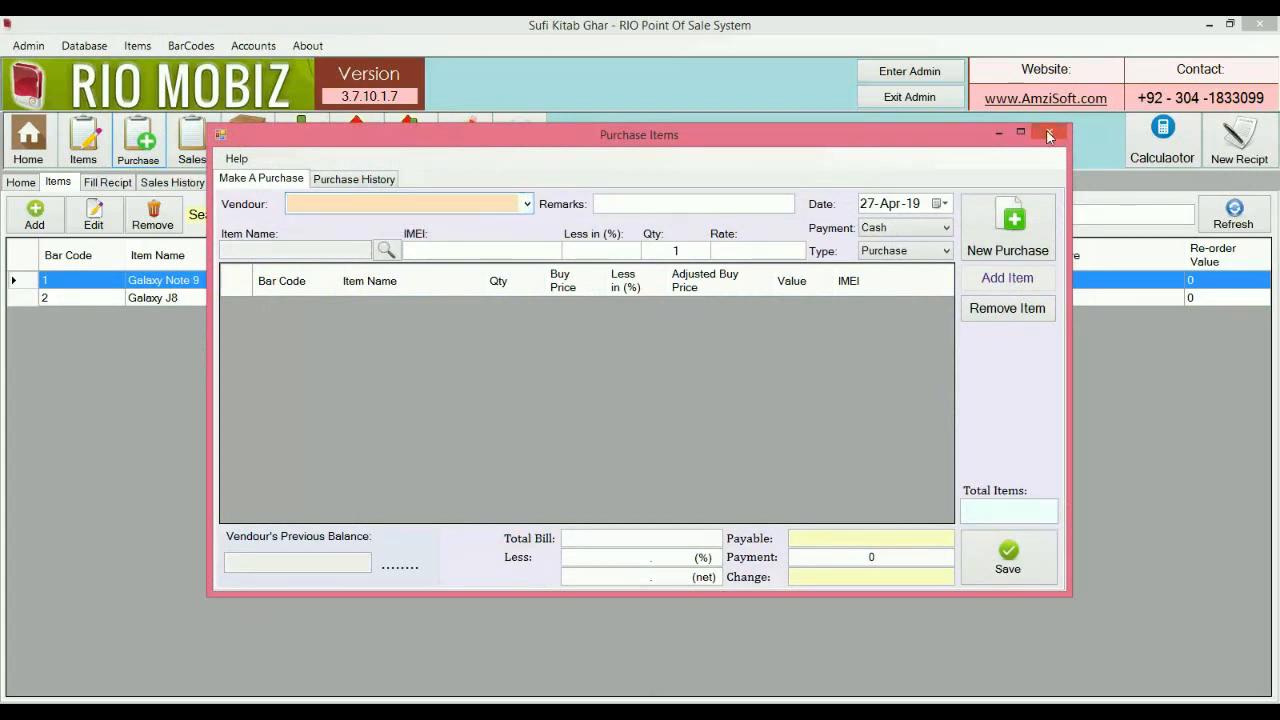
click(1049, 133)
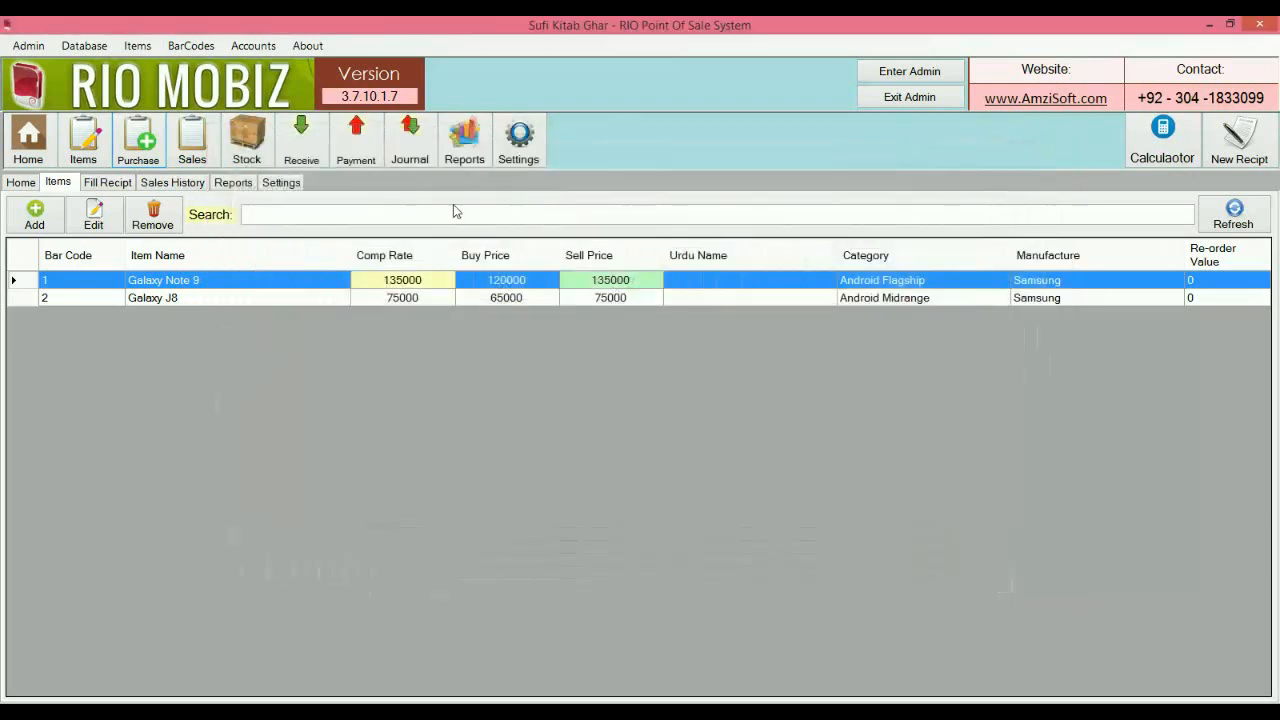
- Start a new account named Kamal Mobiles from the home page and fill in its address
click(20, 183)
click(330, 243)
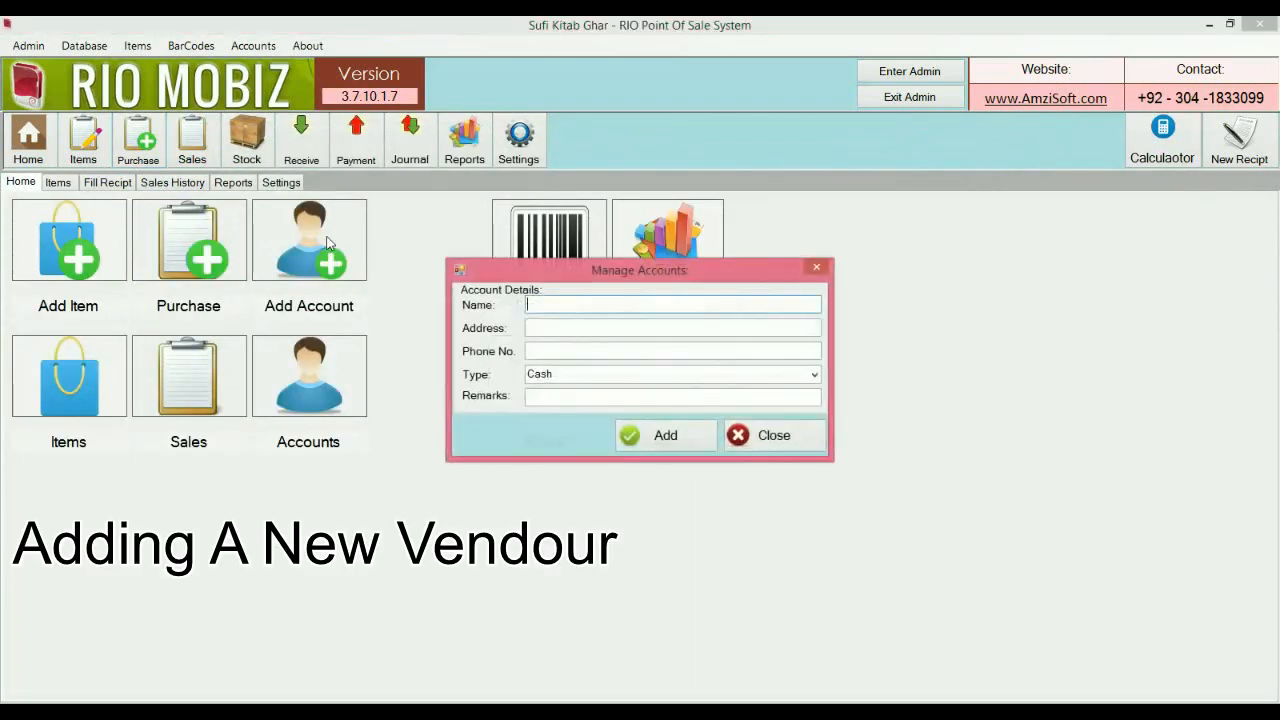
text(Kamal Mobiles)
key(Tab)
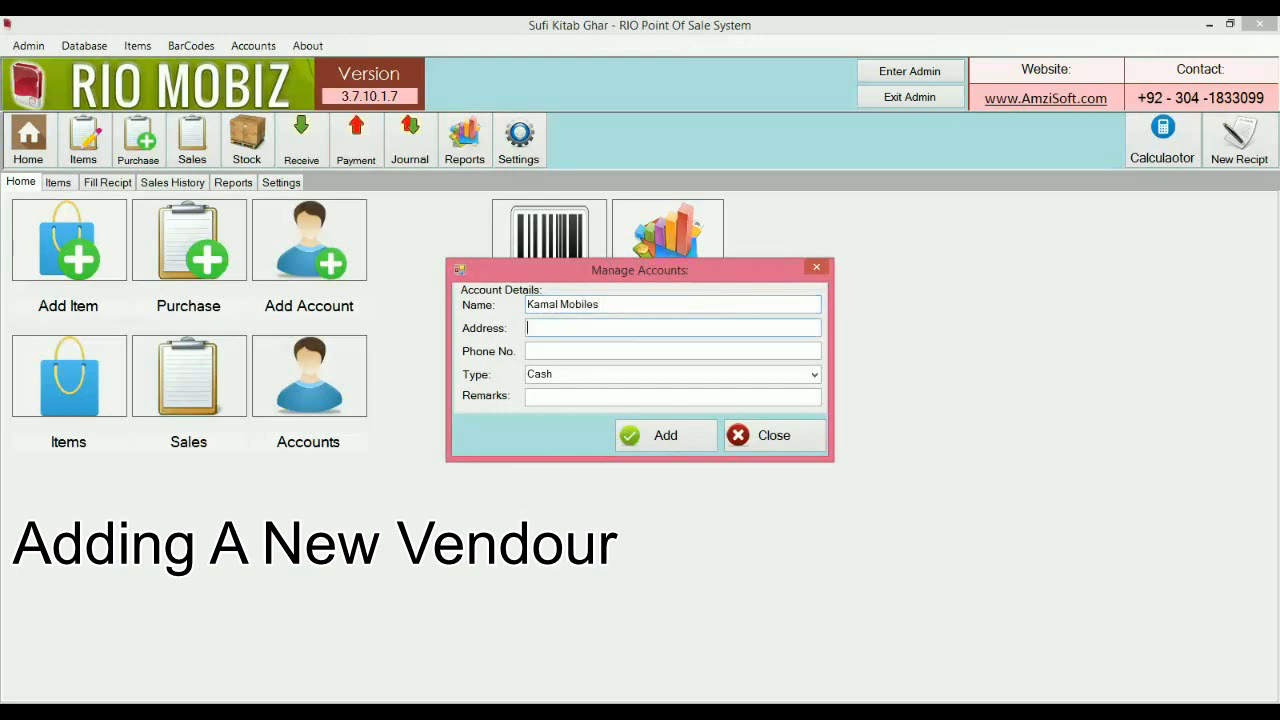
text(aaaaa)
key(Tab)
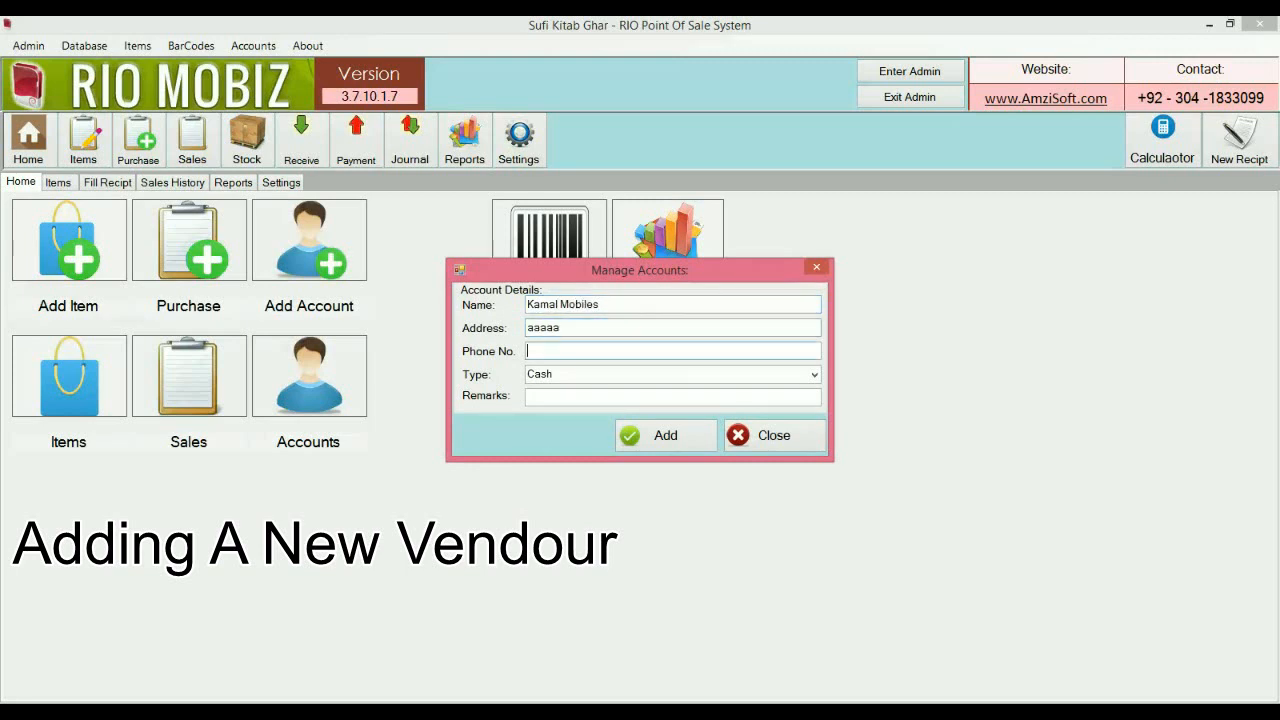
- Fill in the account's phone number, set its type to Vendour, add the account, and close the form
text(999999)
key(Tab)
text(V)
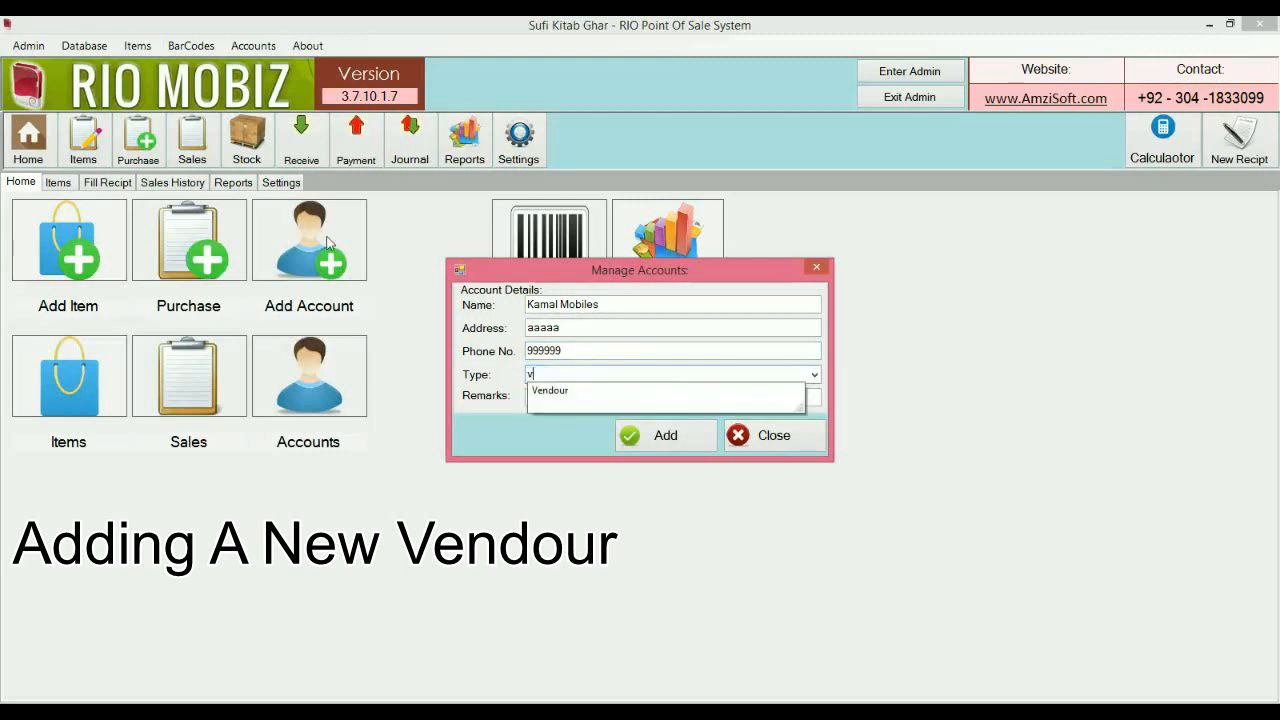
key(Return)
click(668, 436)
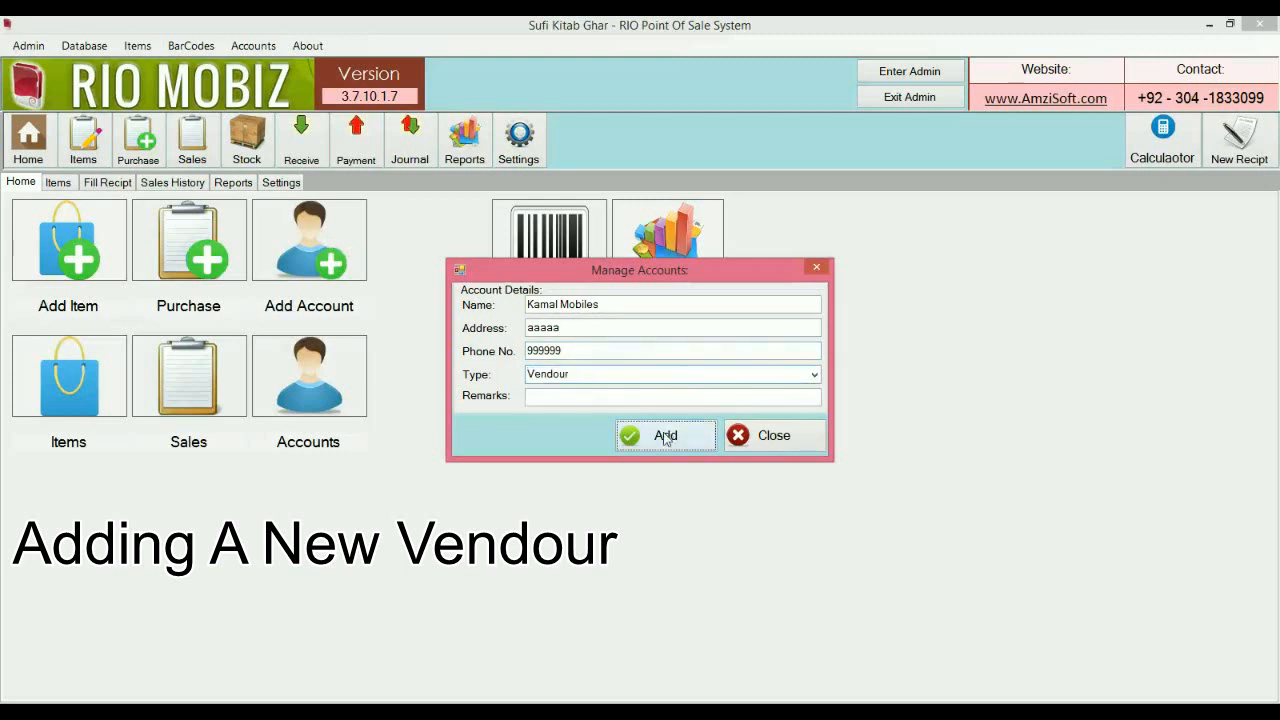
click(785, 436)
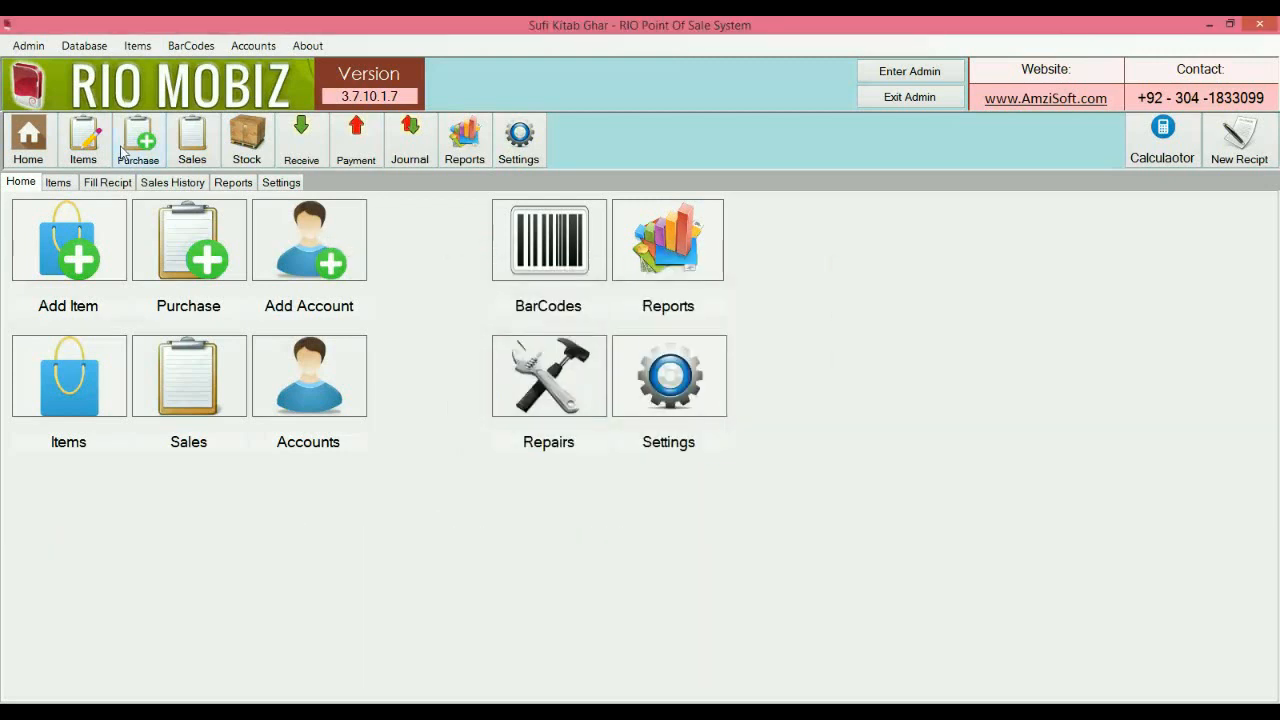
- Open the purchase form, choose Kamal Mobiles as the vendor, and pick the Galaxy Note 9 as the item
click(136, 158)
click(527, 204)
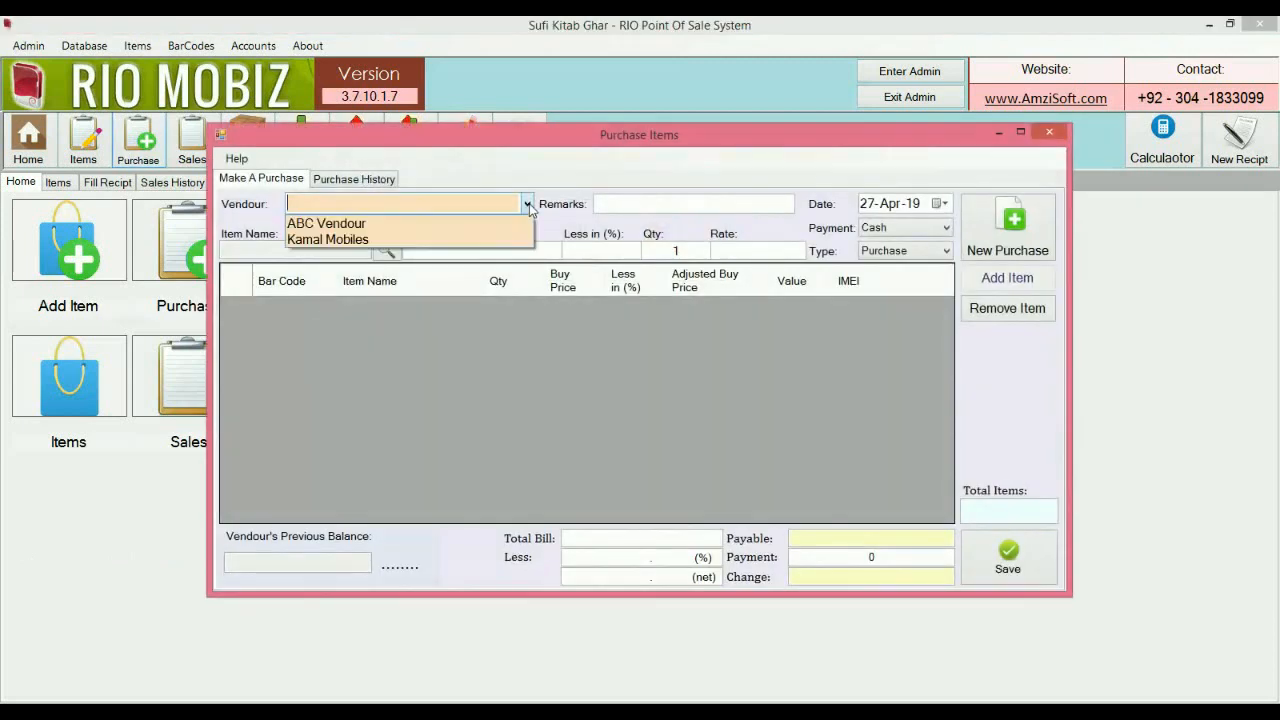
click(481, 241)
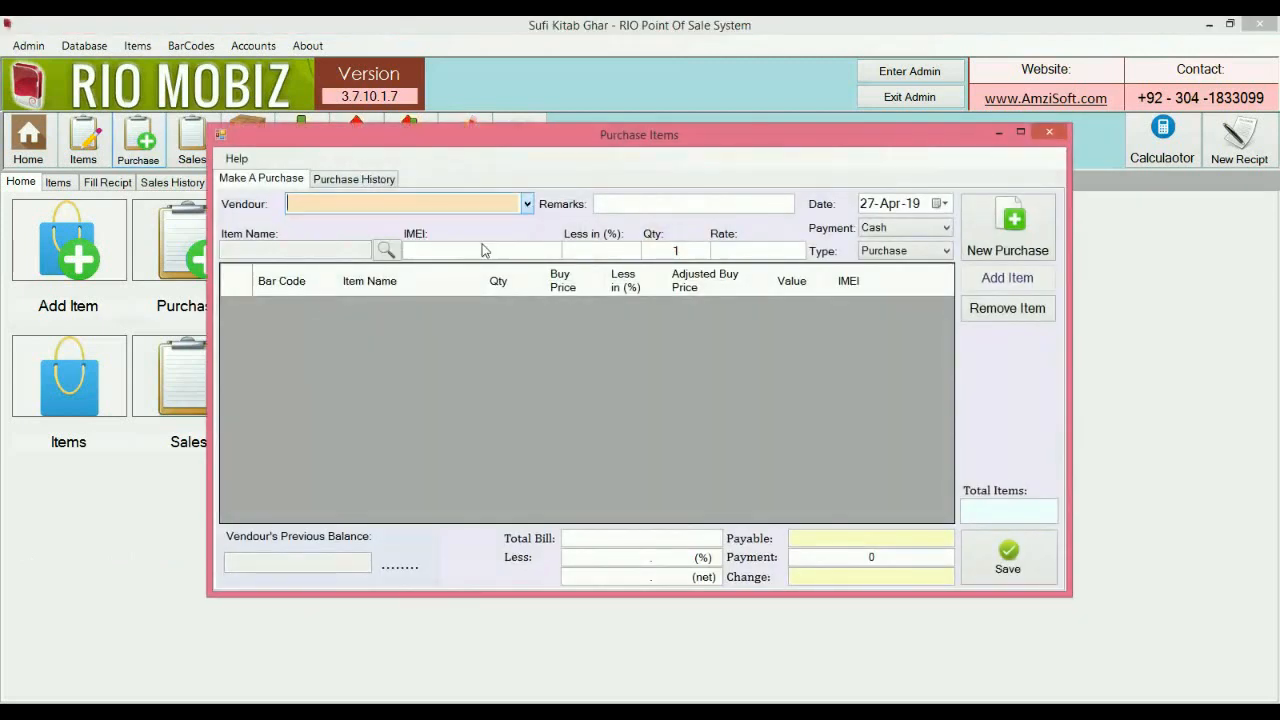
click(386, 250)
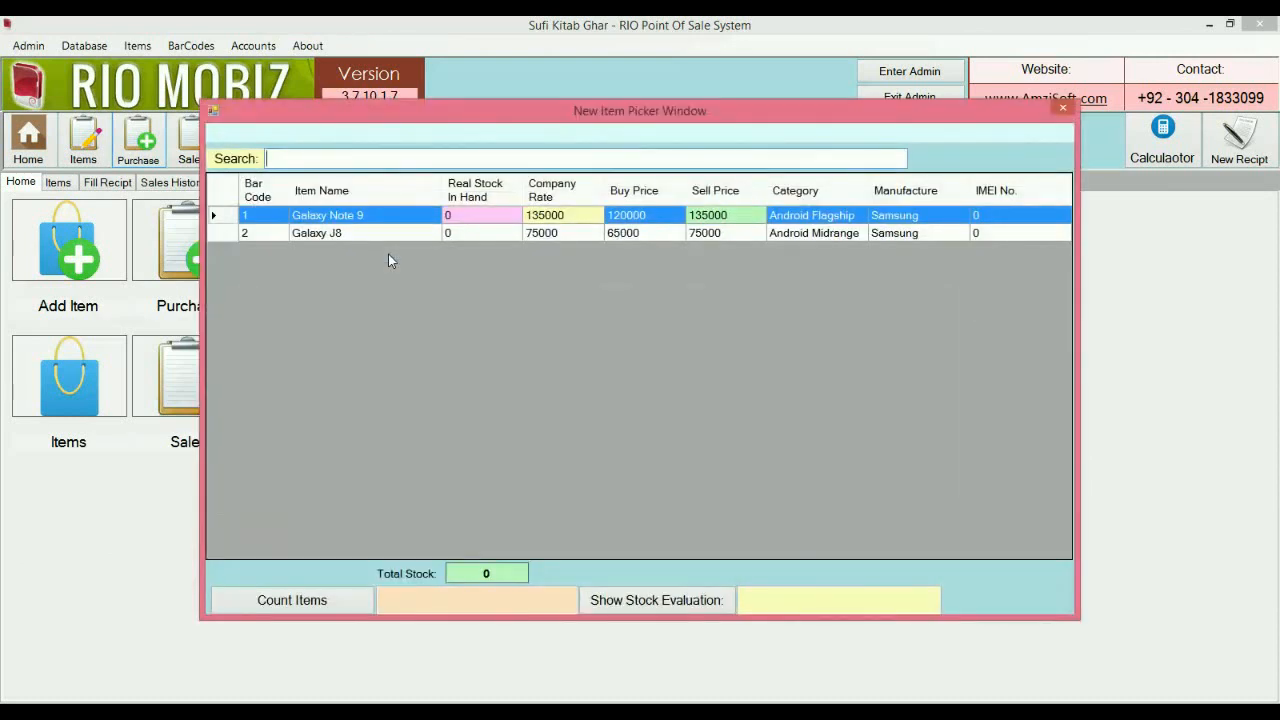
key(Return)
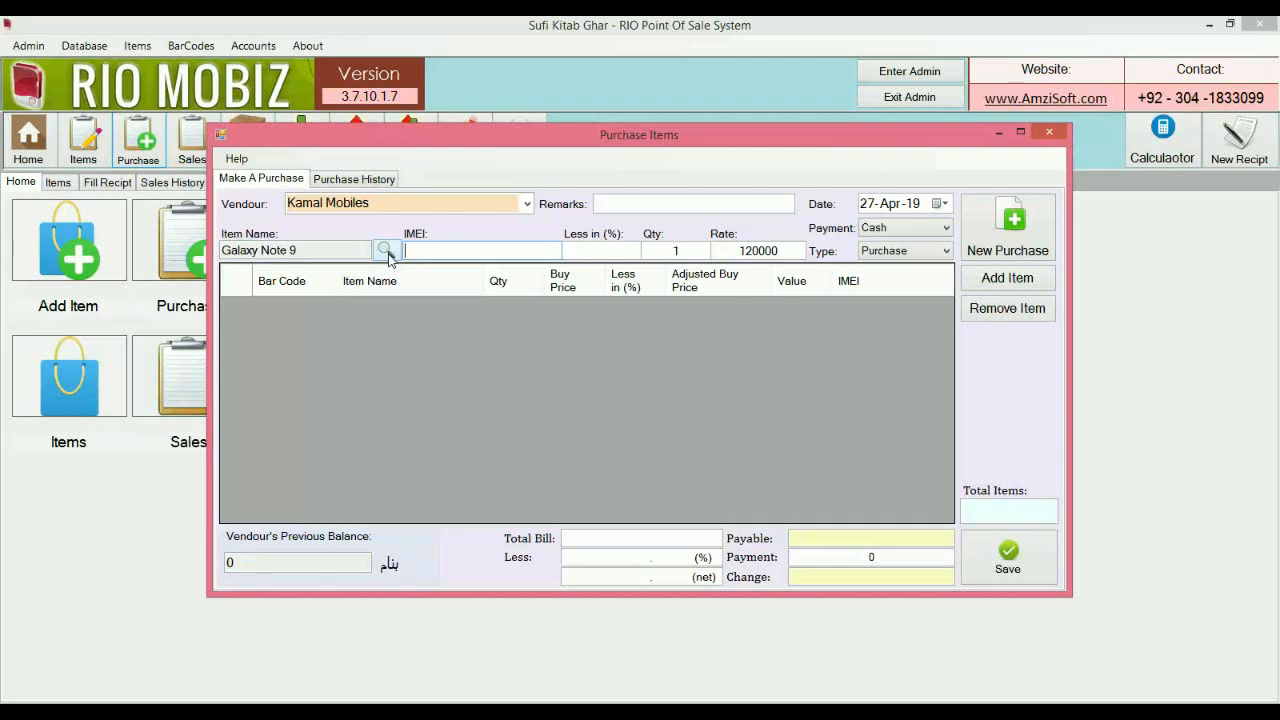
- Add one Galaxy Note 9 with IMEI 12340000 to the purchase at a rate of 120000
text(12340000)
key(Return)
key(Return)
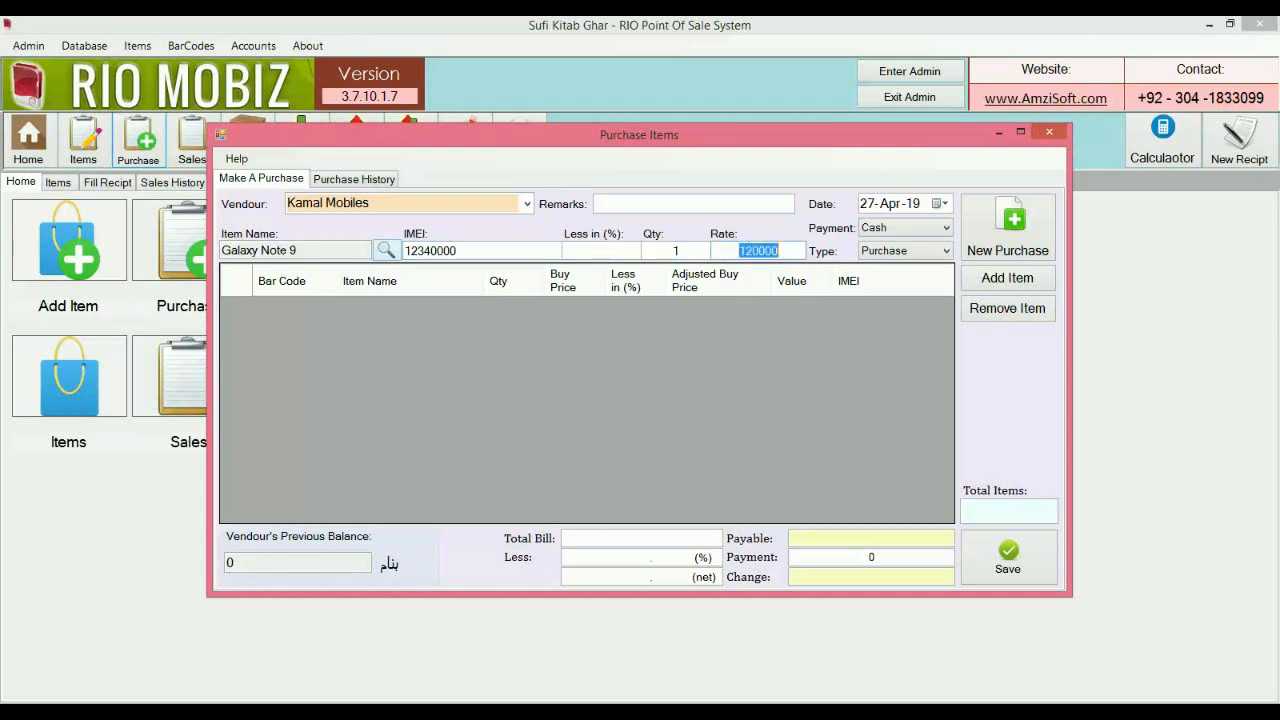
key(Return)
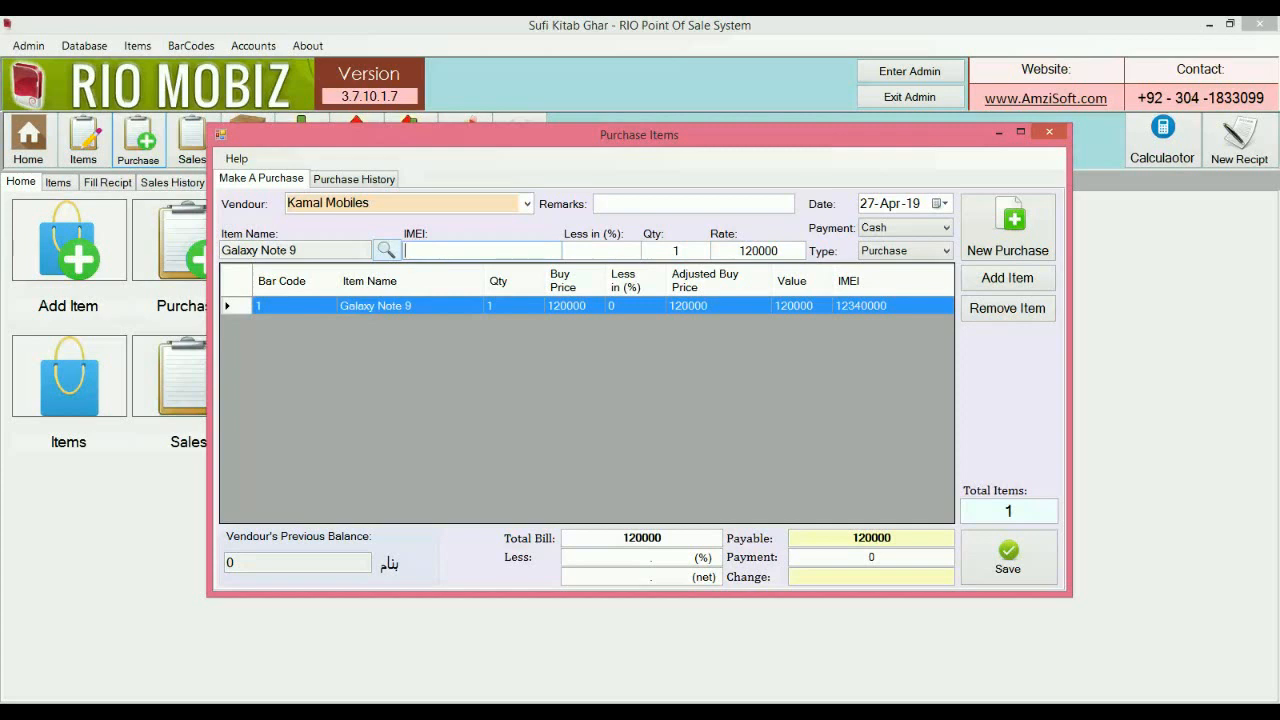
text(1239099999)
key(Return)
key(Return)
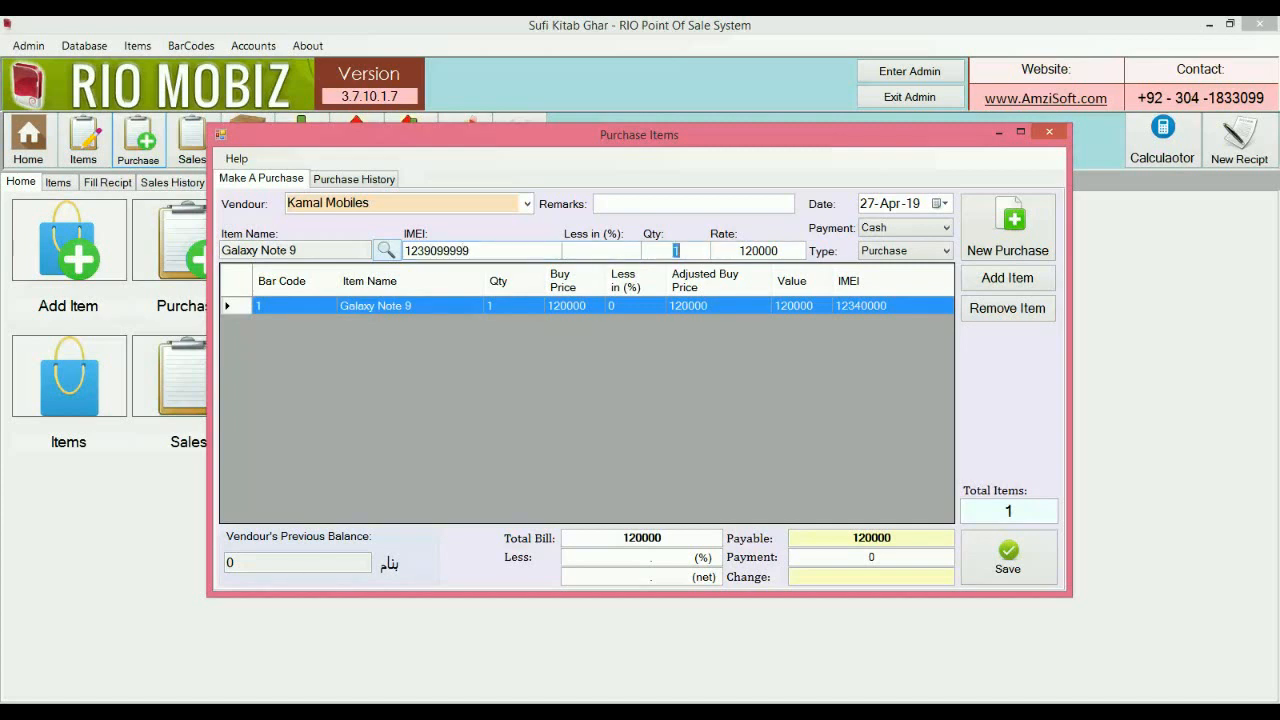
key(Return)
key(Return)
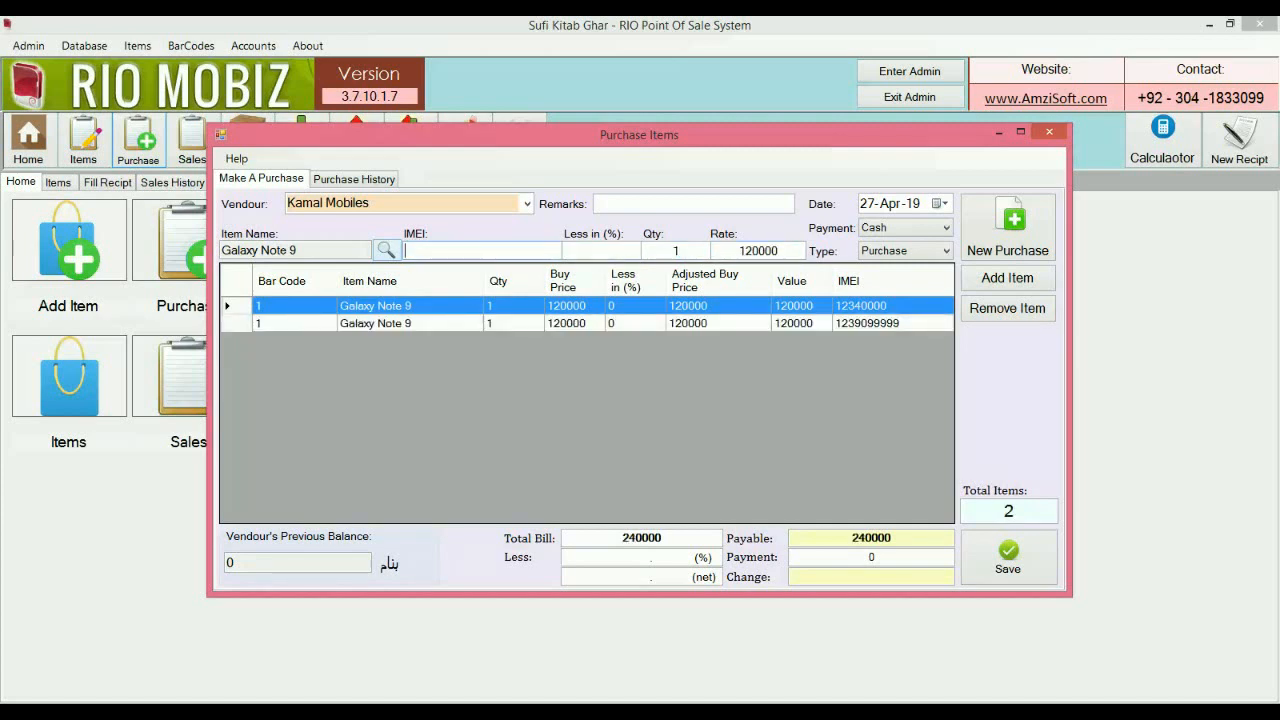
text(2314141411)
key(Return)
key(Return)
key(Return)
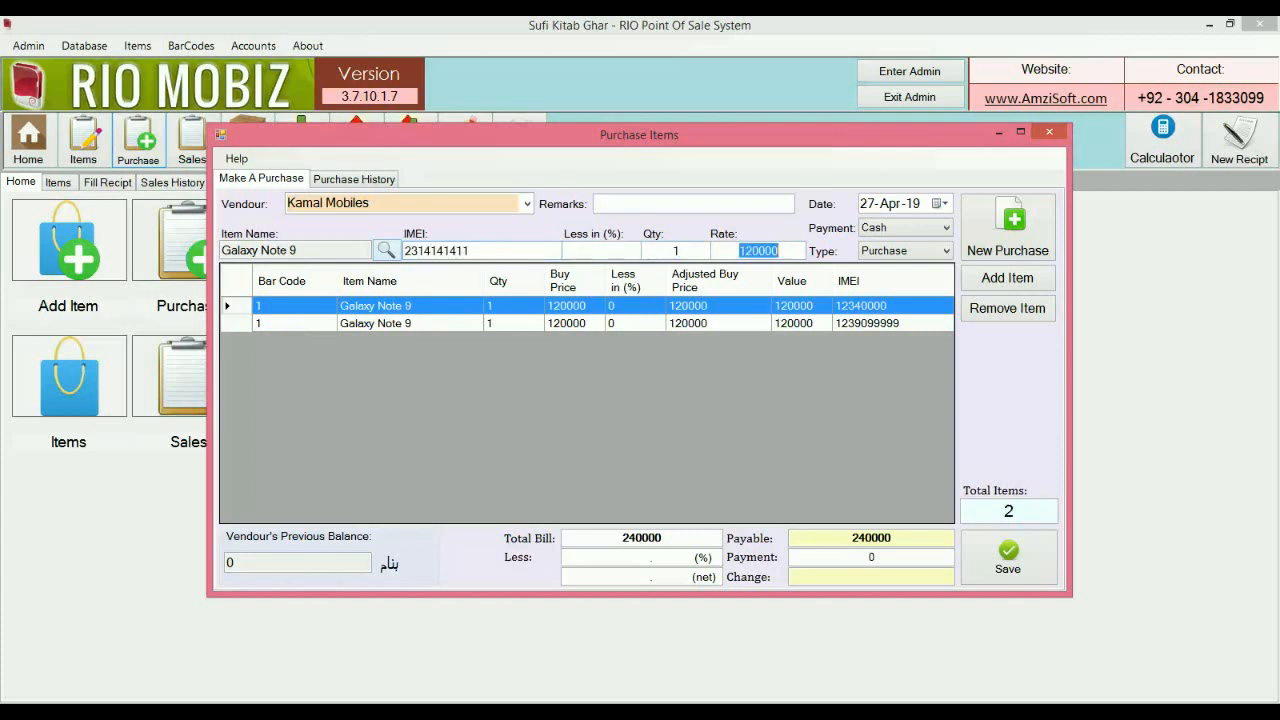
key(Return)
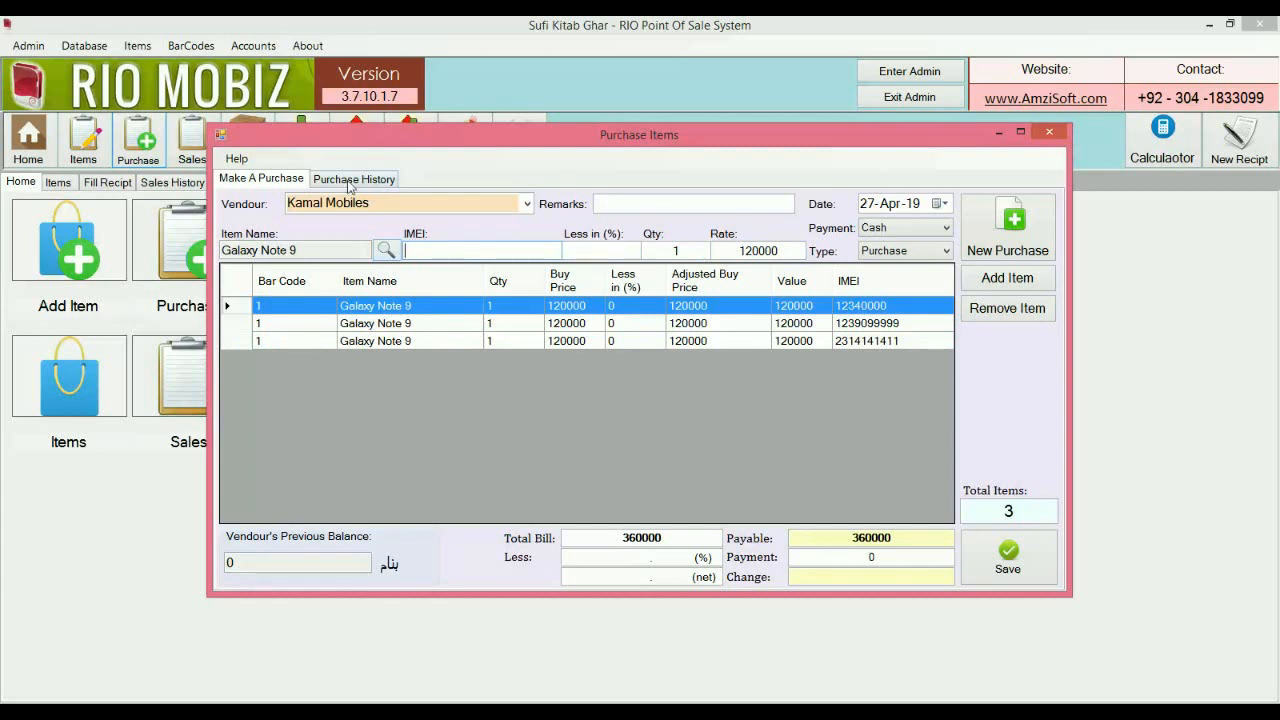
- Pick the Galaxy J8 and add one unit with IMEI 0909999 to the purchase at a rate of 65000
click(380, 252)
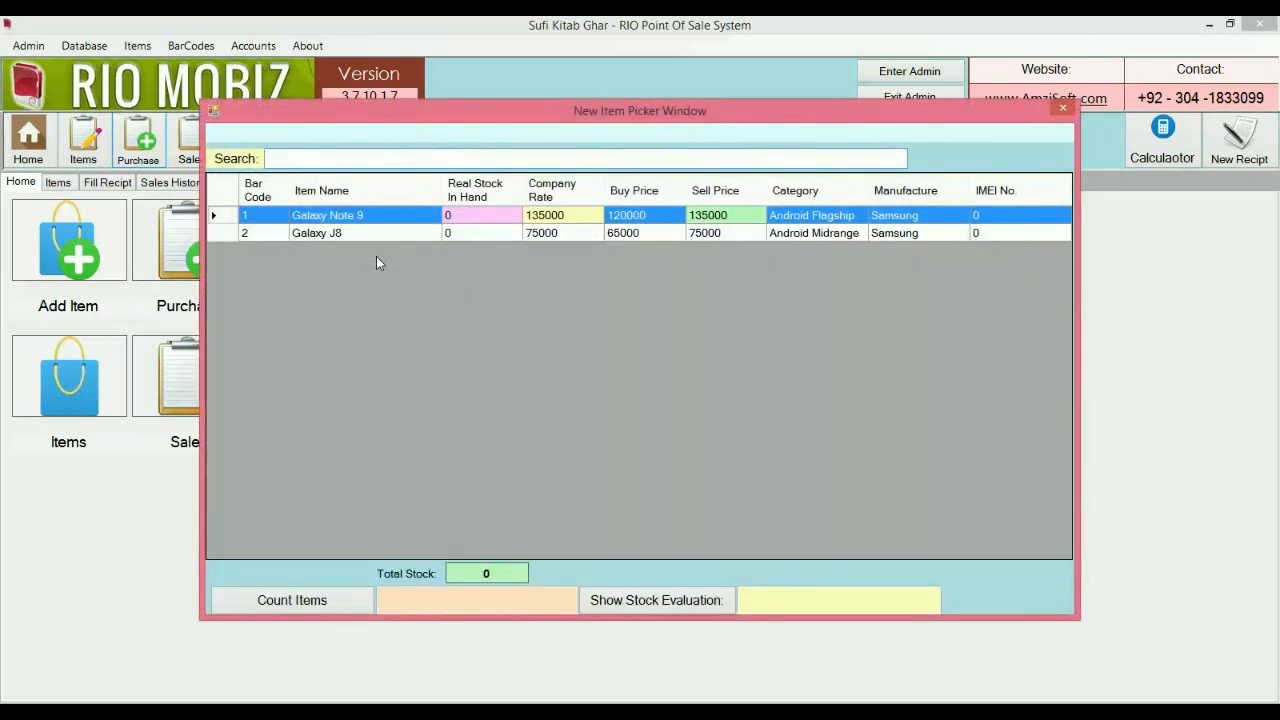
key(Down)
key(Return)
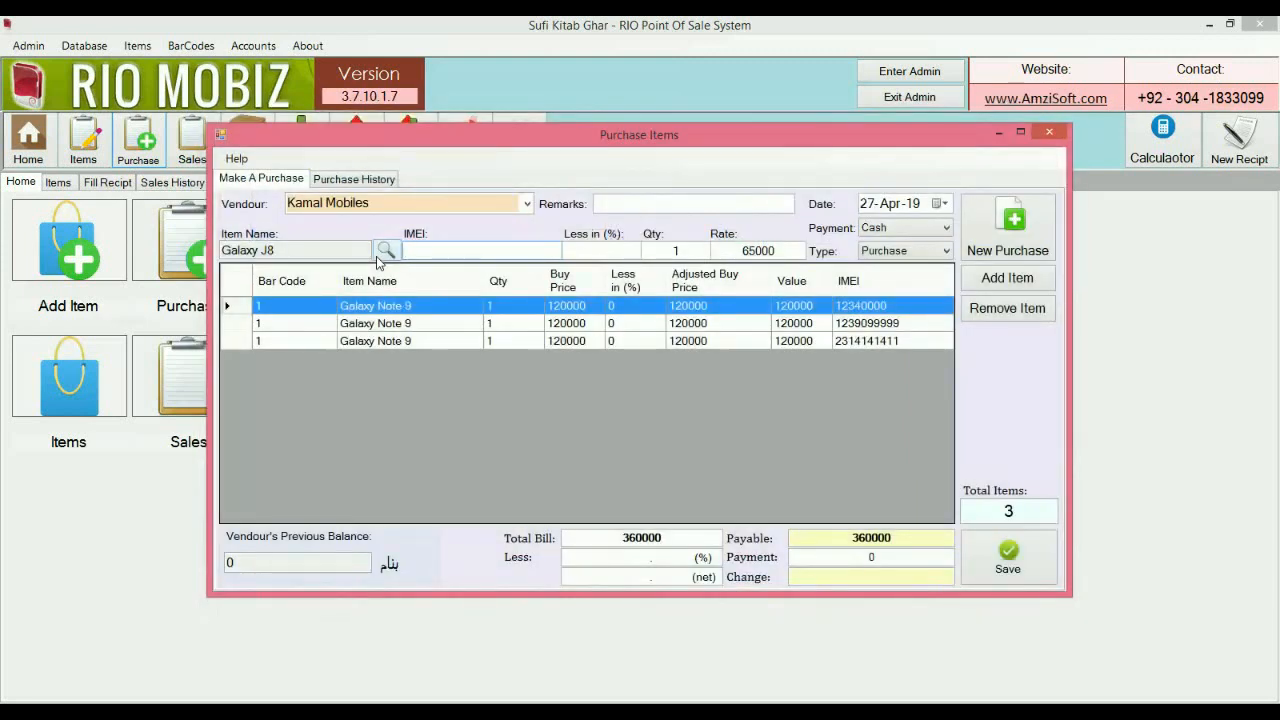
text(0909999)
key(Tab)
key(Tab)
key(Tab)
key(Return)
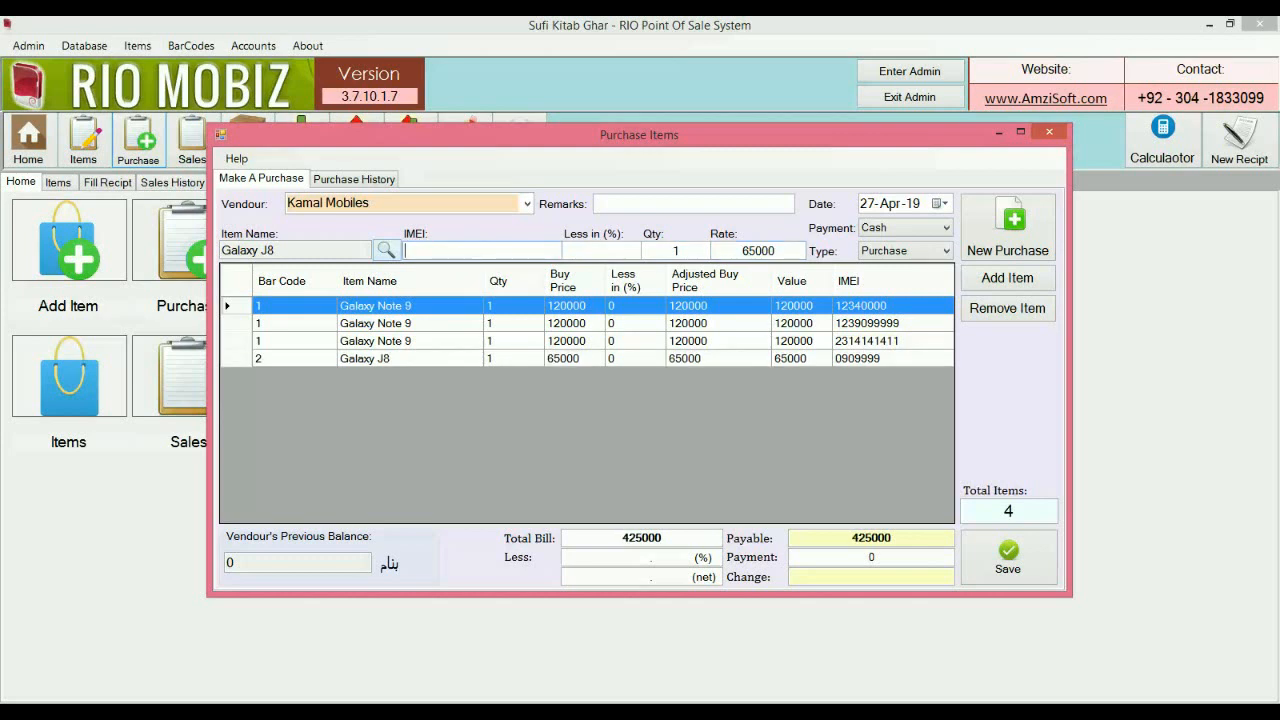
- Add a second Galaxy J8 to the purchase with IMEI 13131311, quantity 1 and rate 65000
text(13131311)
key(Tab)
key(Tab)
key(Return)
text(7363)
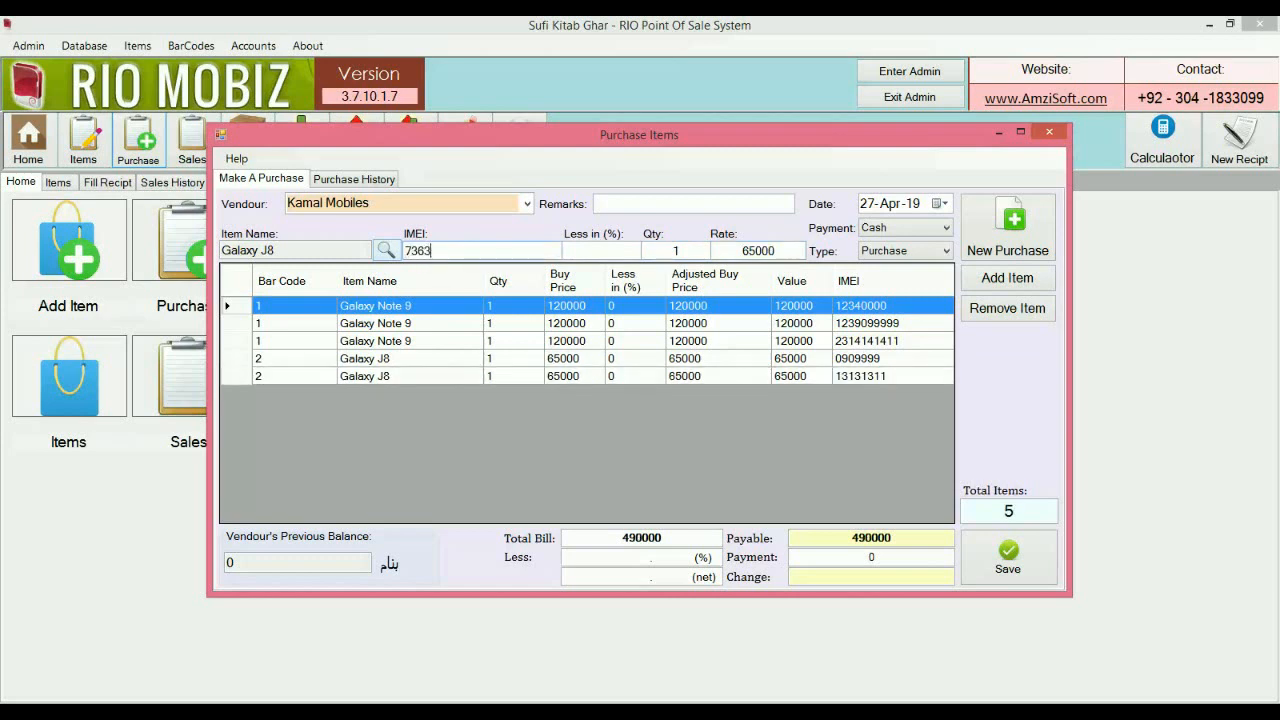
text(636333)
key(Tab)
key(Tab)
key(Return)
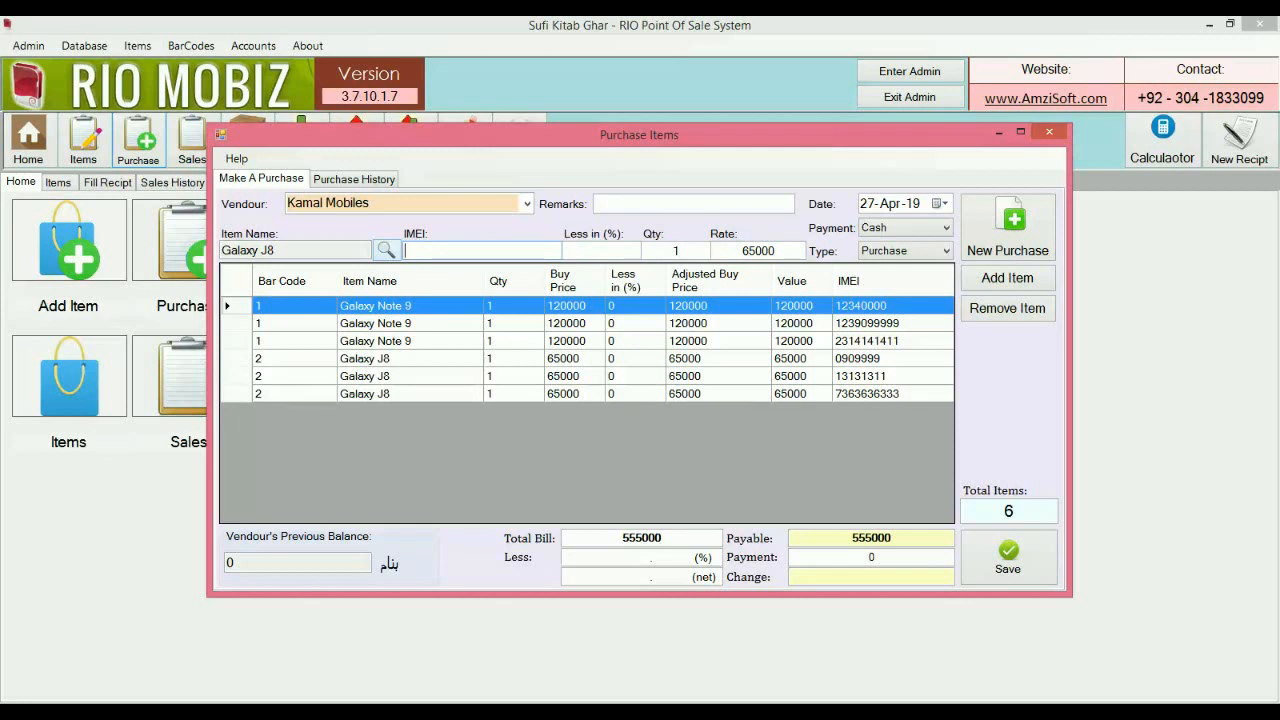
- Try Credit as the purchase's payment method, and switch it back to Cash
click(946, 228)
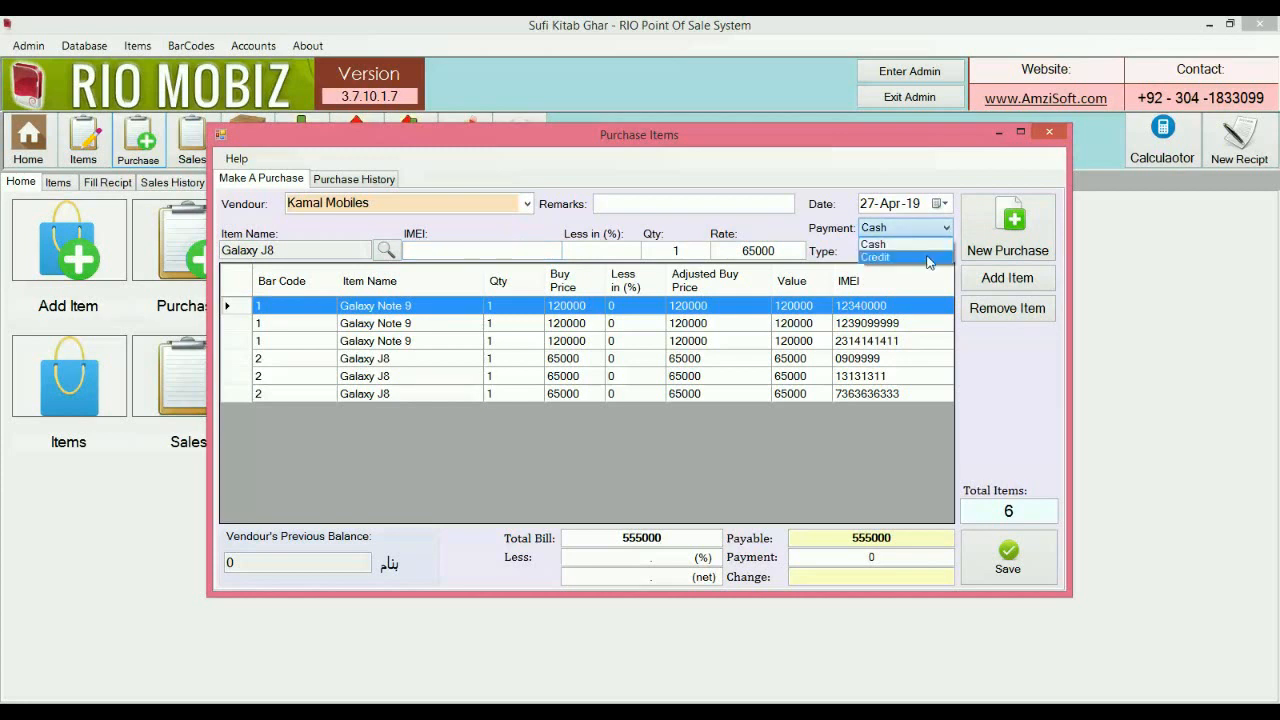
click(929, 258)
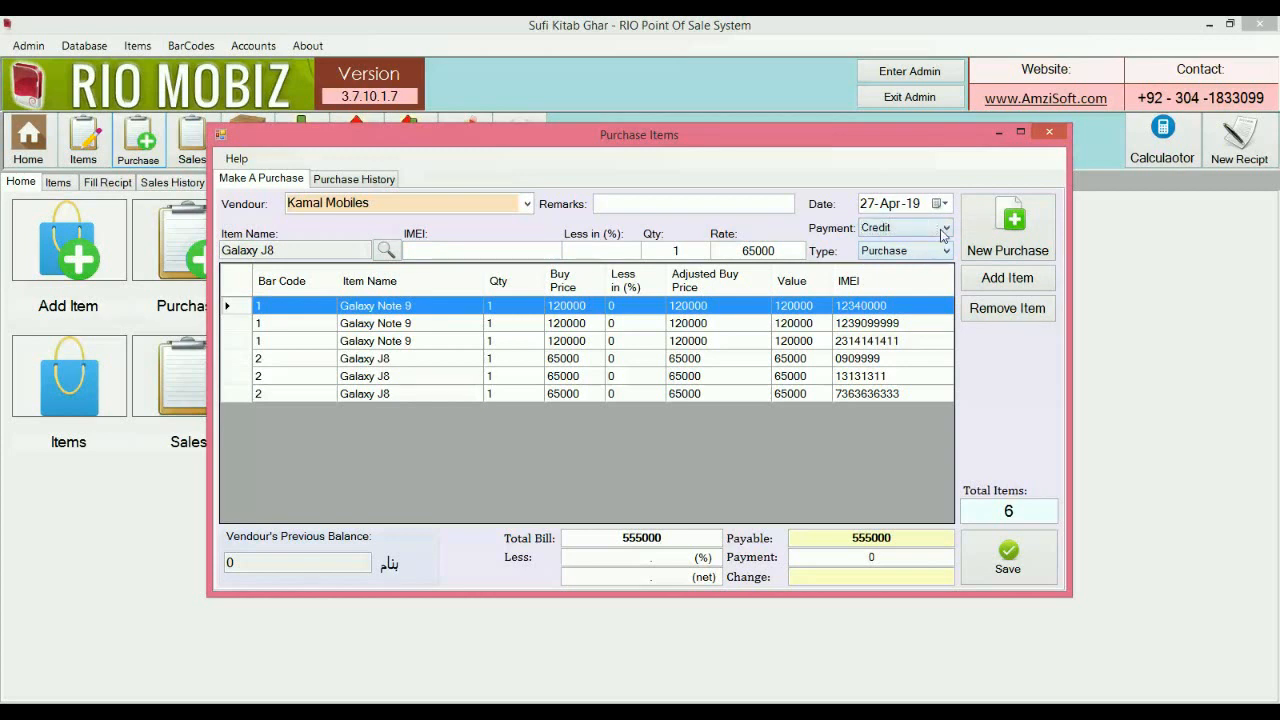
click(940, 228)
click(921, 245)
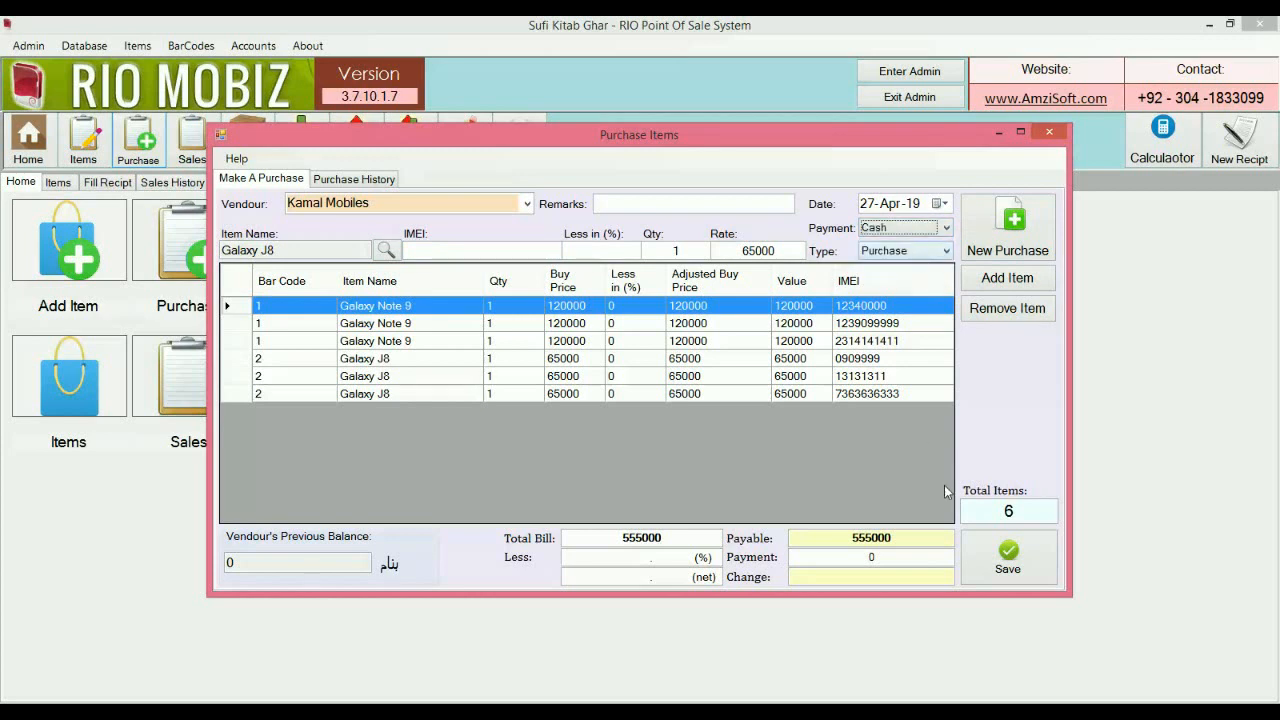
- Save the purchase from Kamal Mobiles without printing it
click(997, 553)
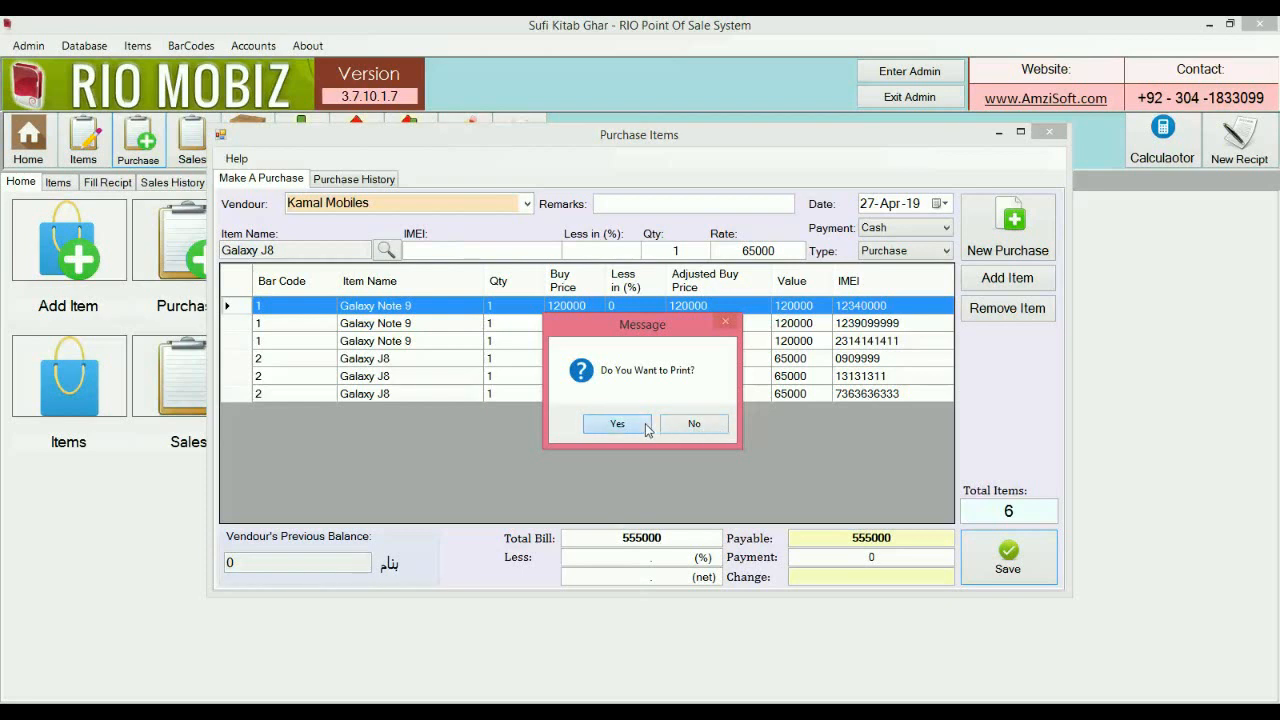
click(688, 426)
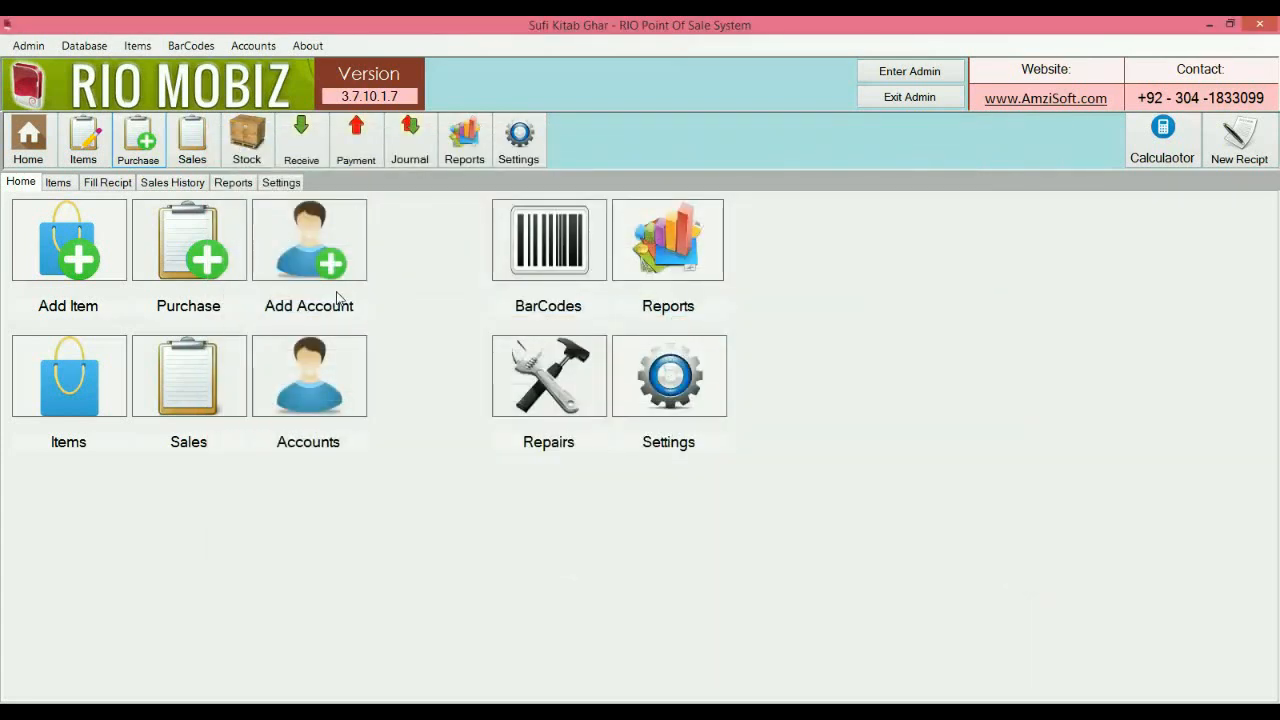
- Open the stock position, show the evaluation of the whole stock, and count its items
click(258, 155)
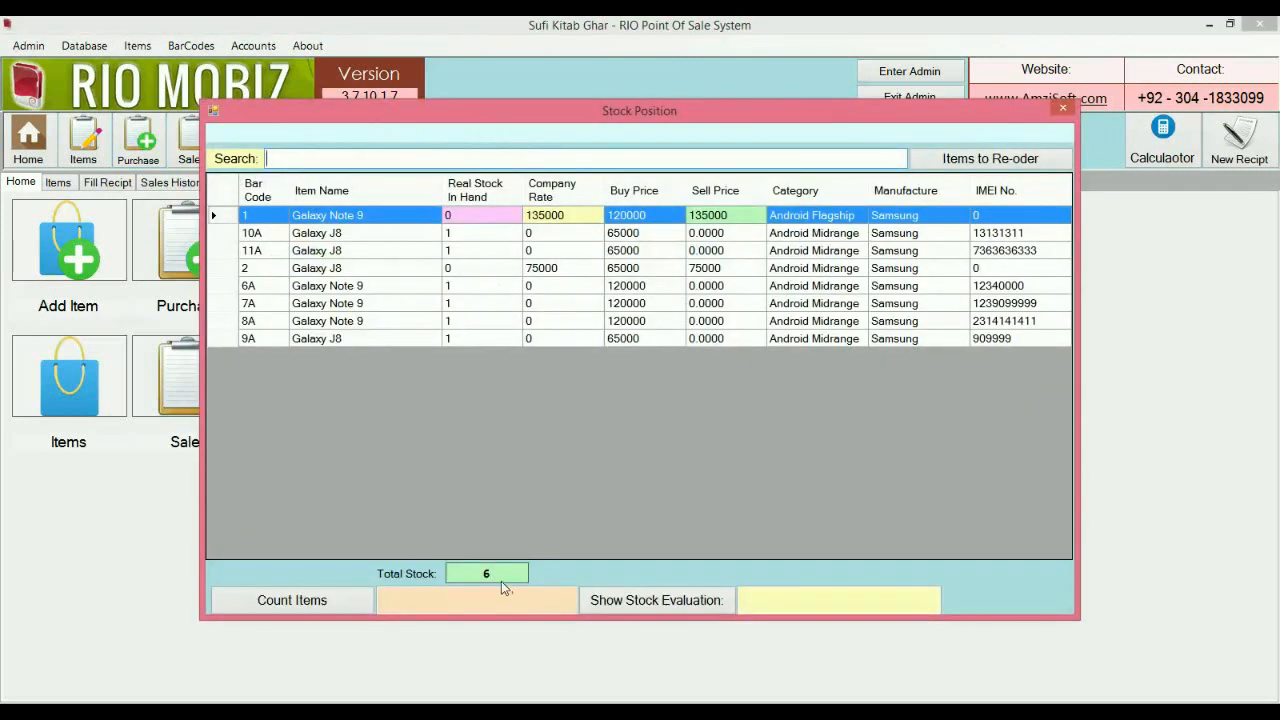
click(629, 604)
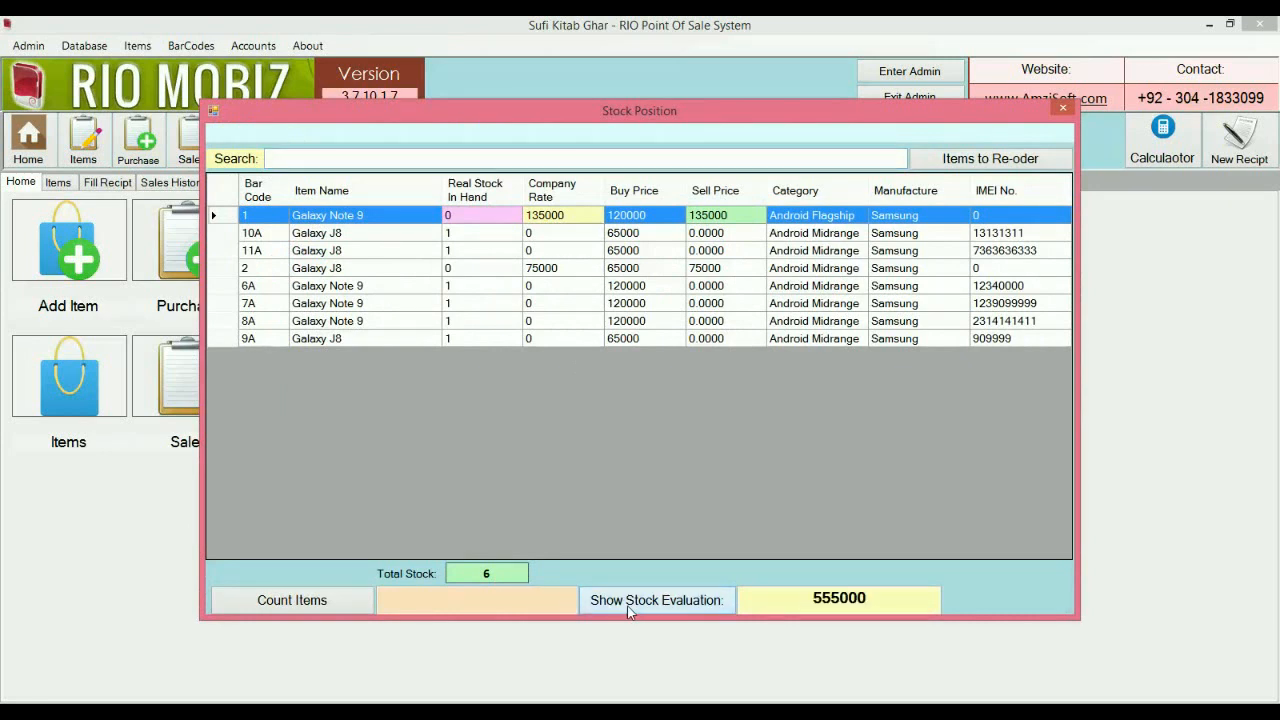
click(333, 607)
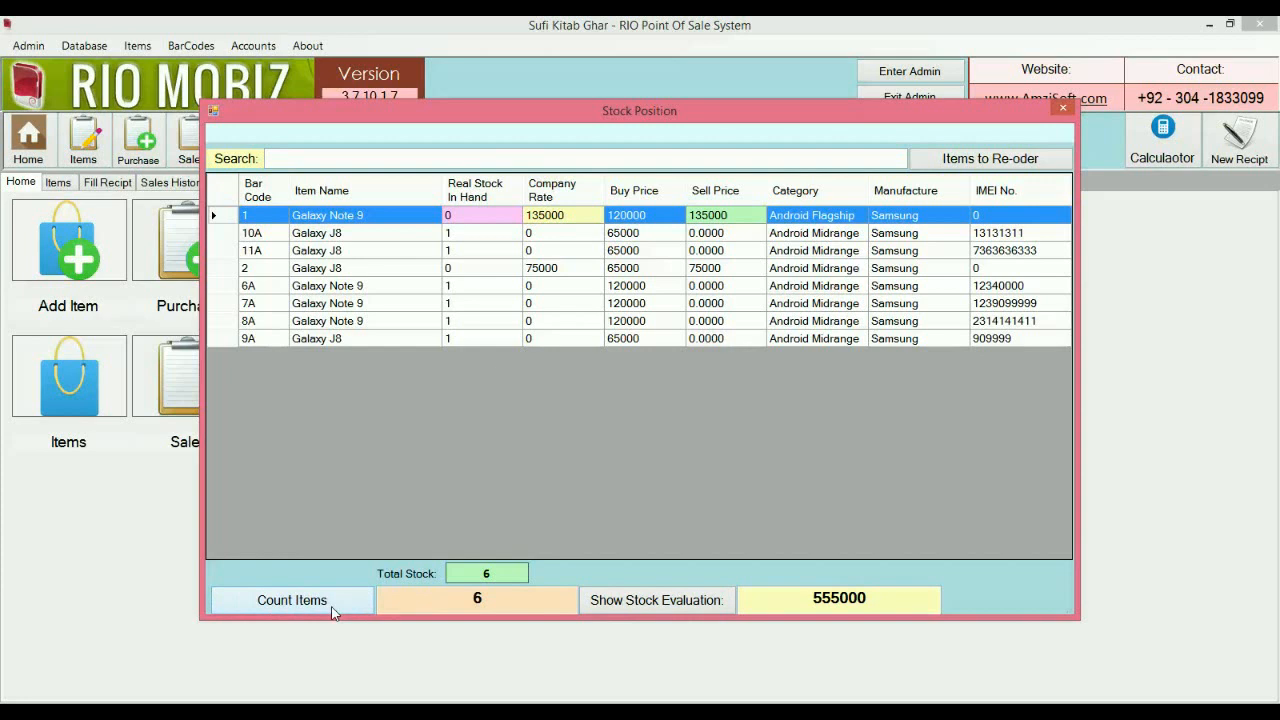
- Search the stock for "note", count the matching items, and show their stock evaluation
click(464, 155)
text(n)
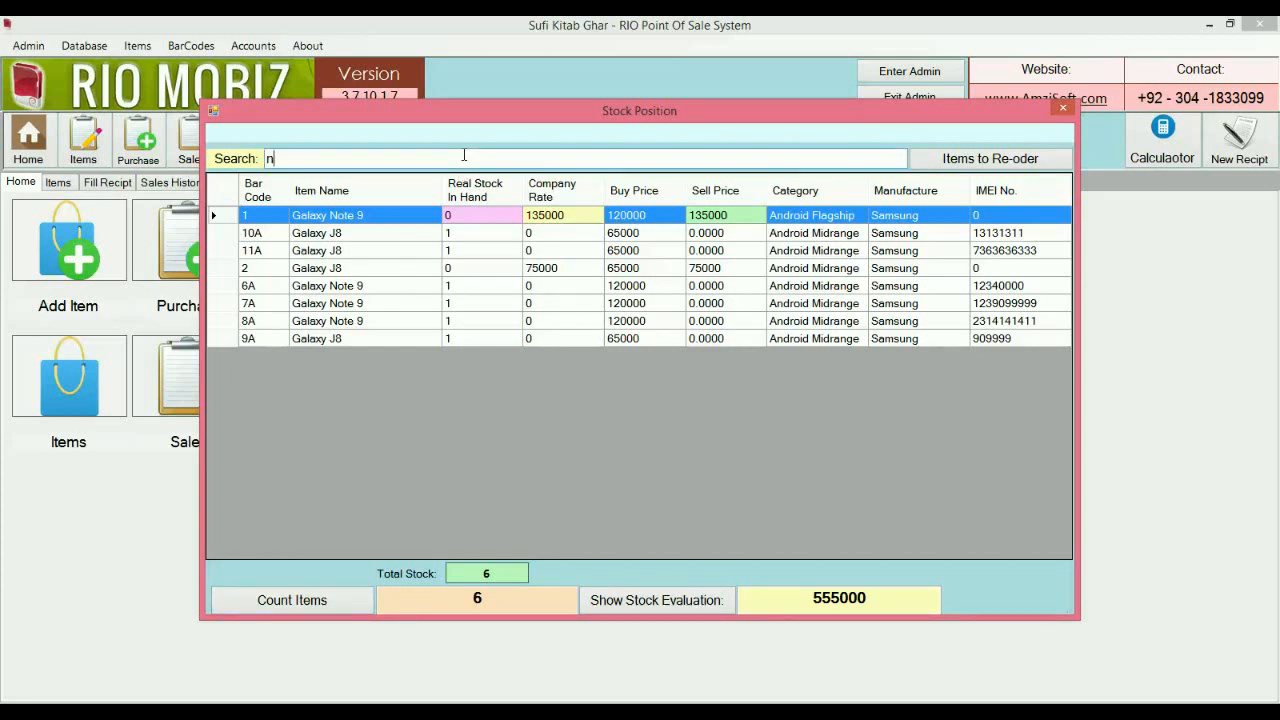
text(ote9)
key(BackSpace)
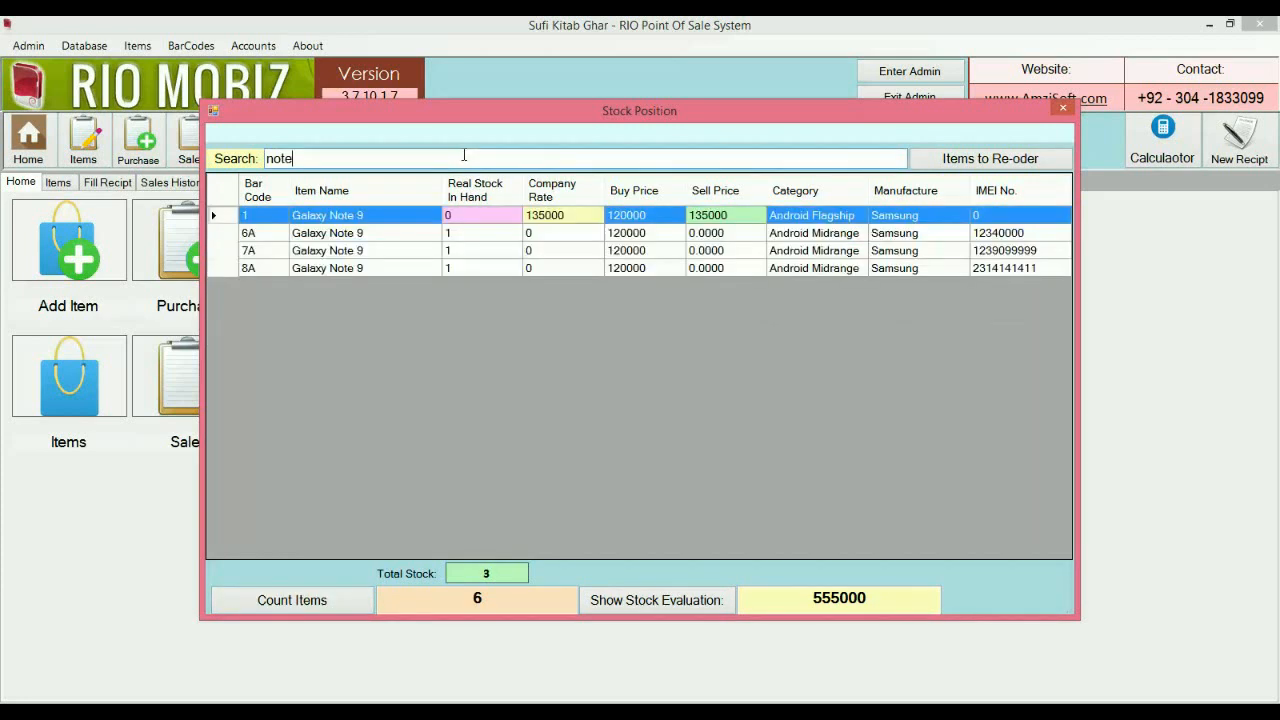
click(325, 604)
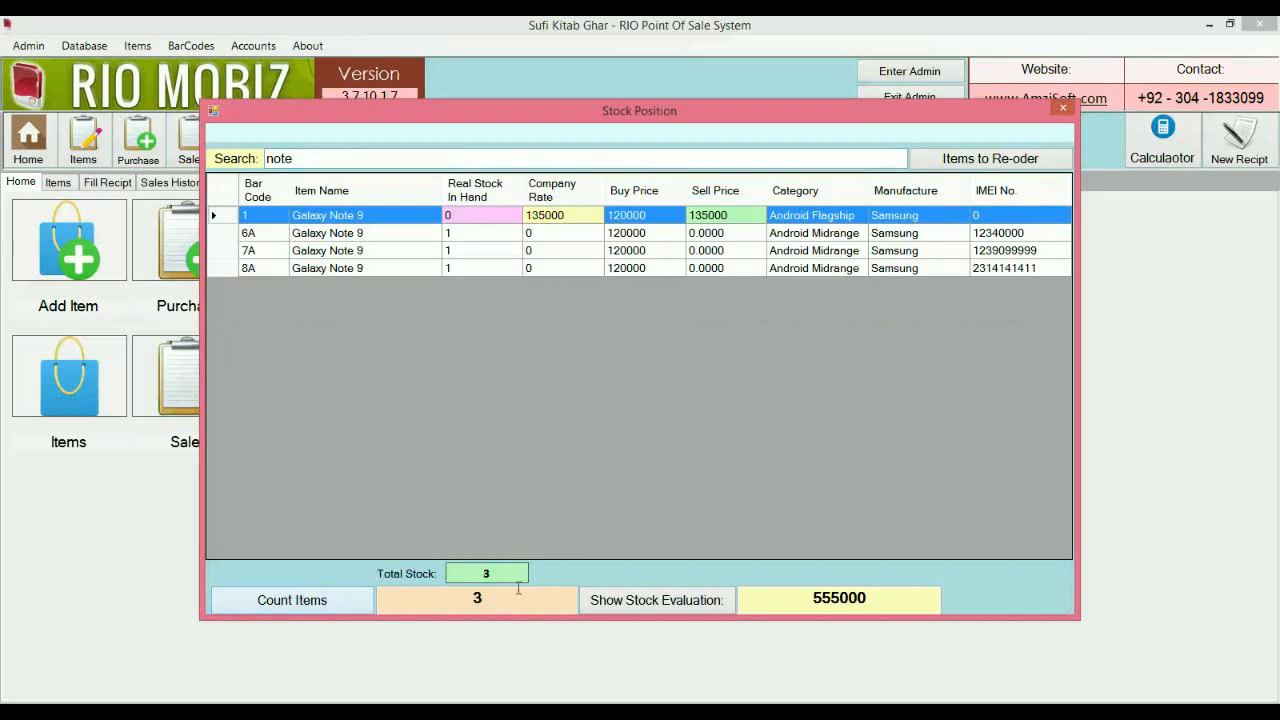
click(608, 601)
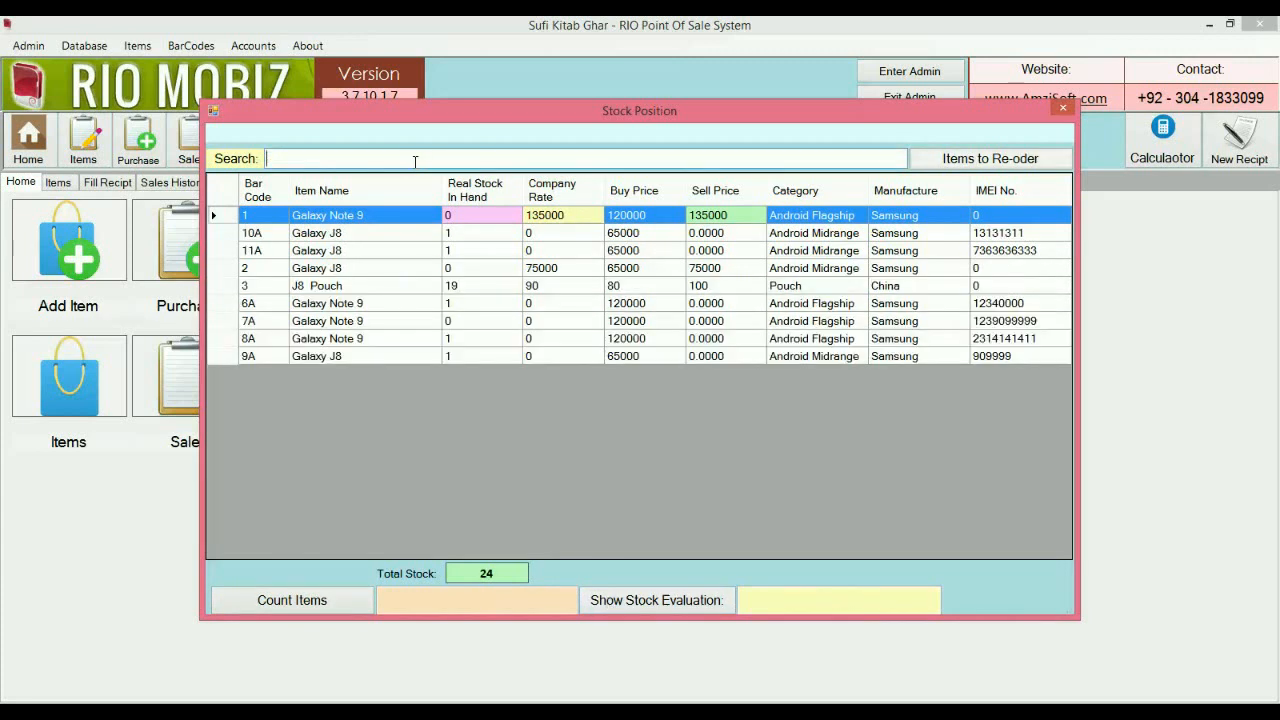
- Filter the stock by "Android mi" and show the stock evaluation of the matching items
text(Android mi)
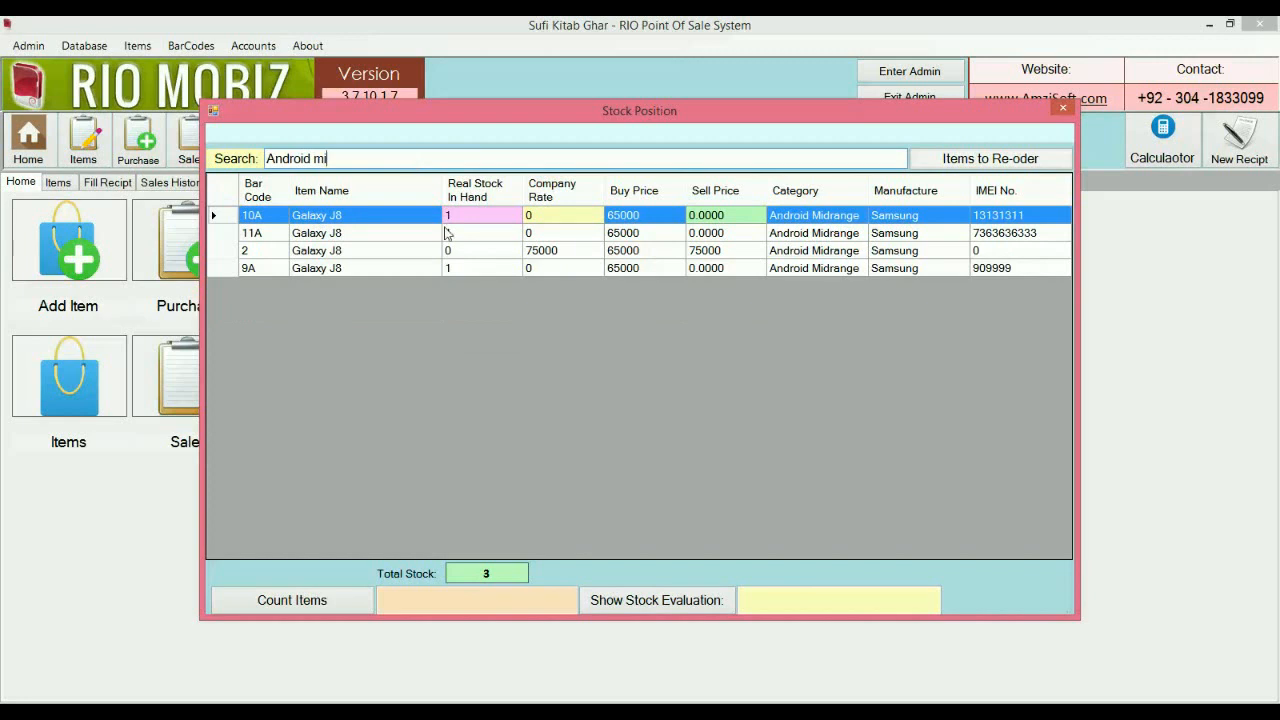
click(612, 606)
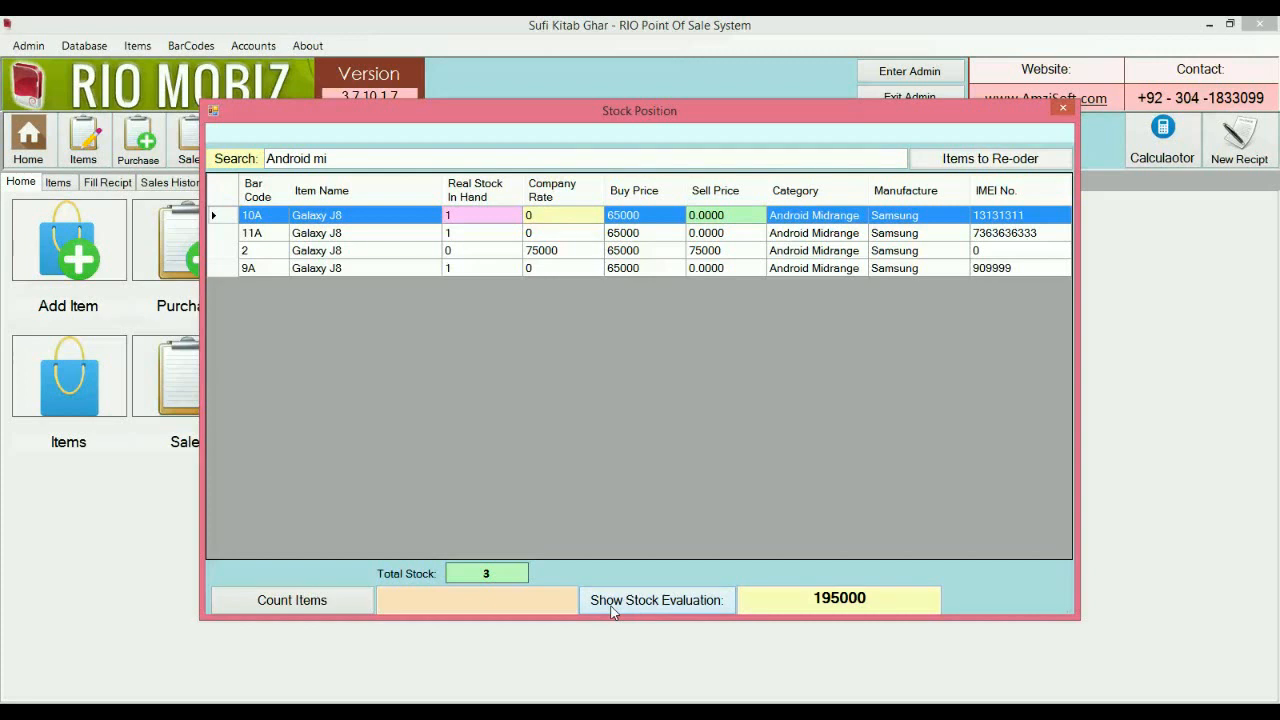
- Count the items in the stock position, then close the stock window
click(326, 603)
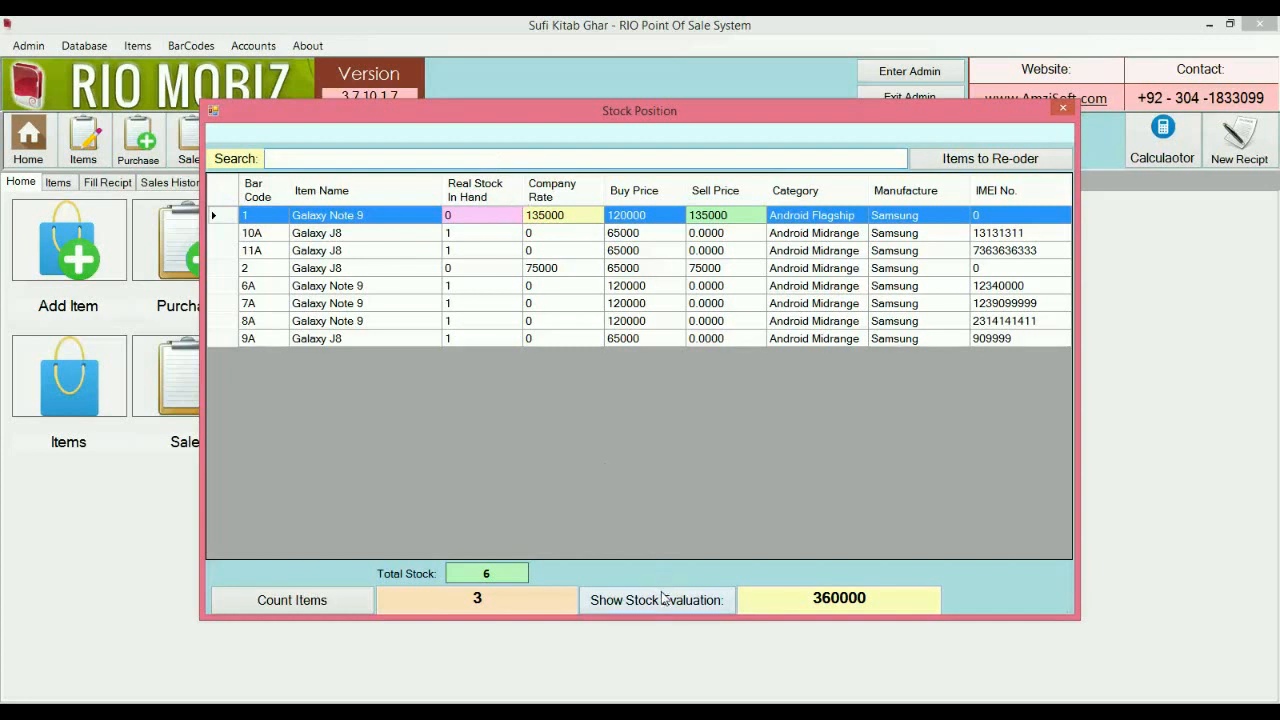
click(1062, 108)
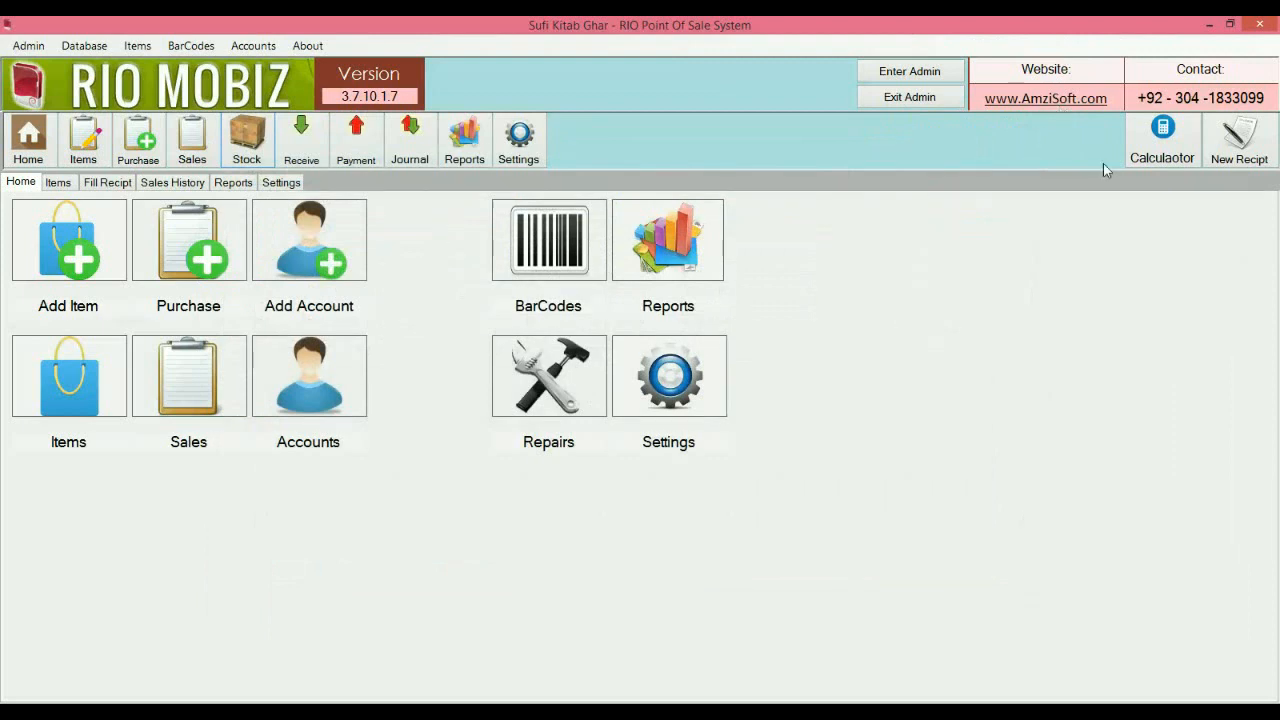
click(1240, 130)
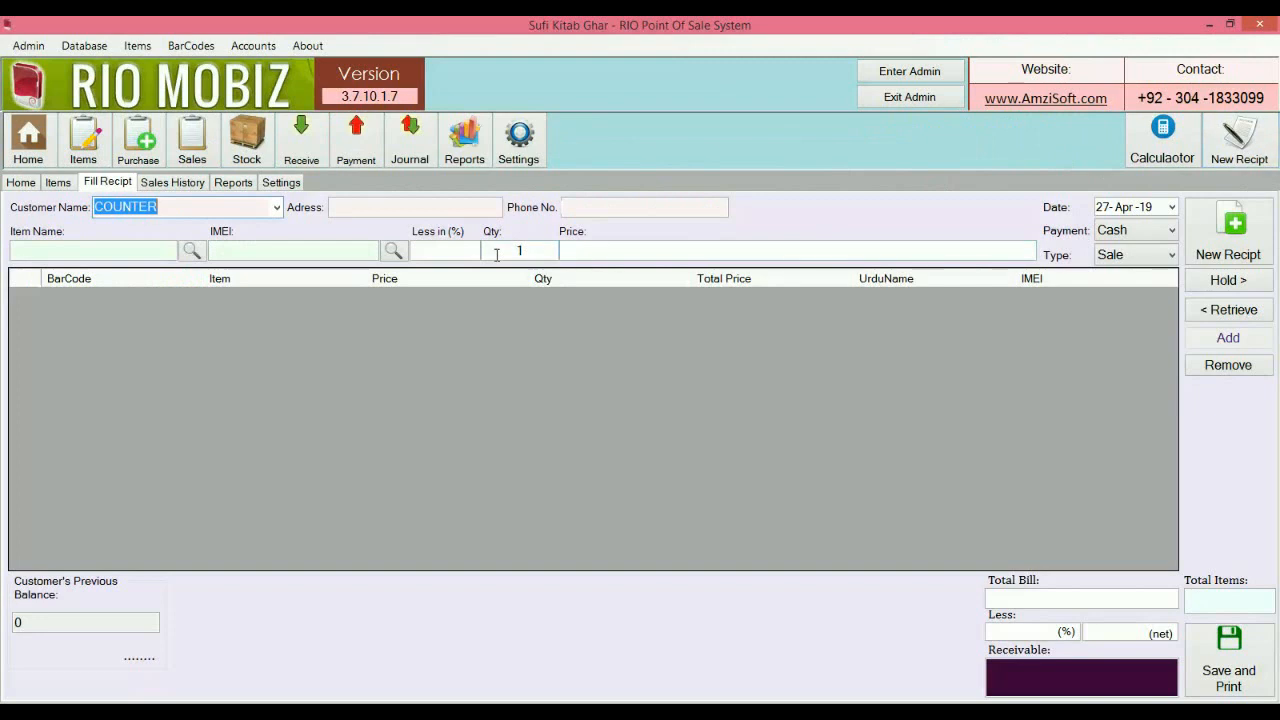
click(277, 208)
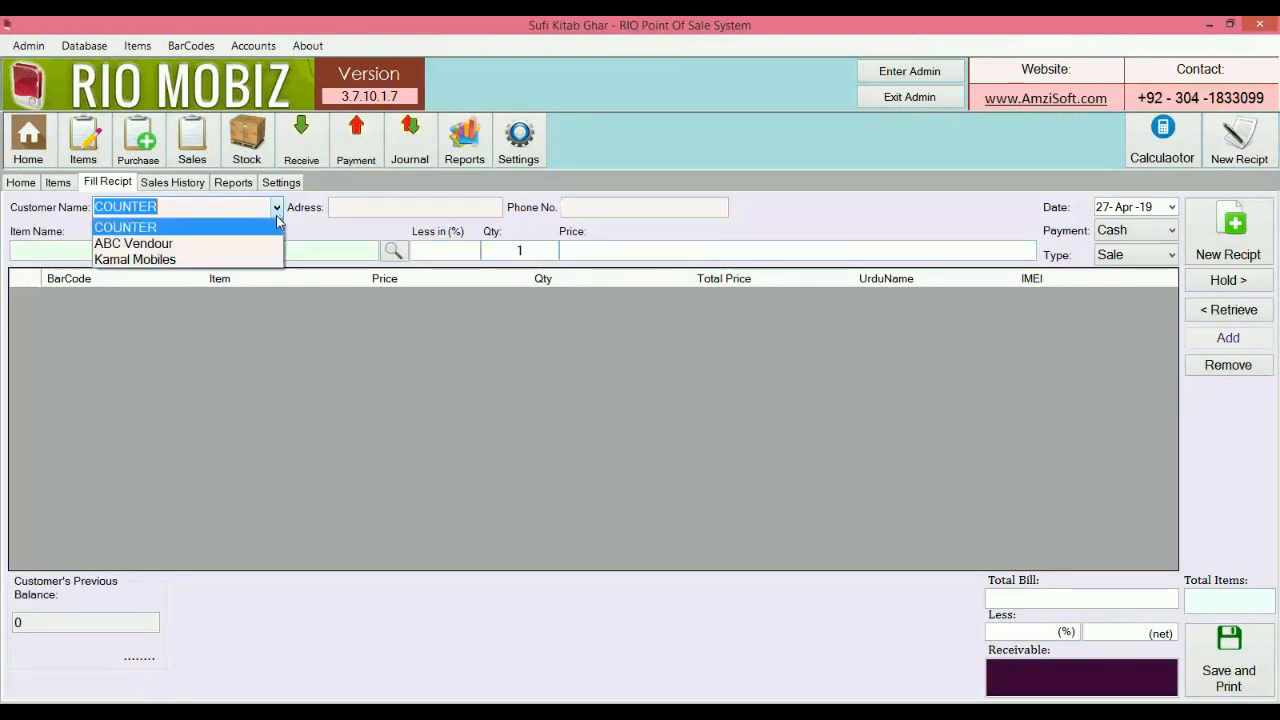
click(277, 224)
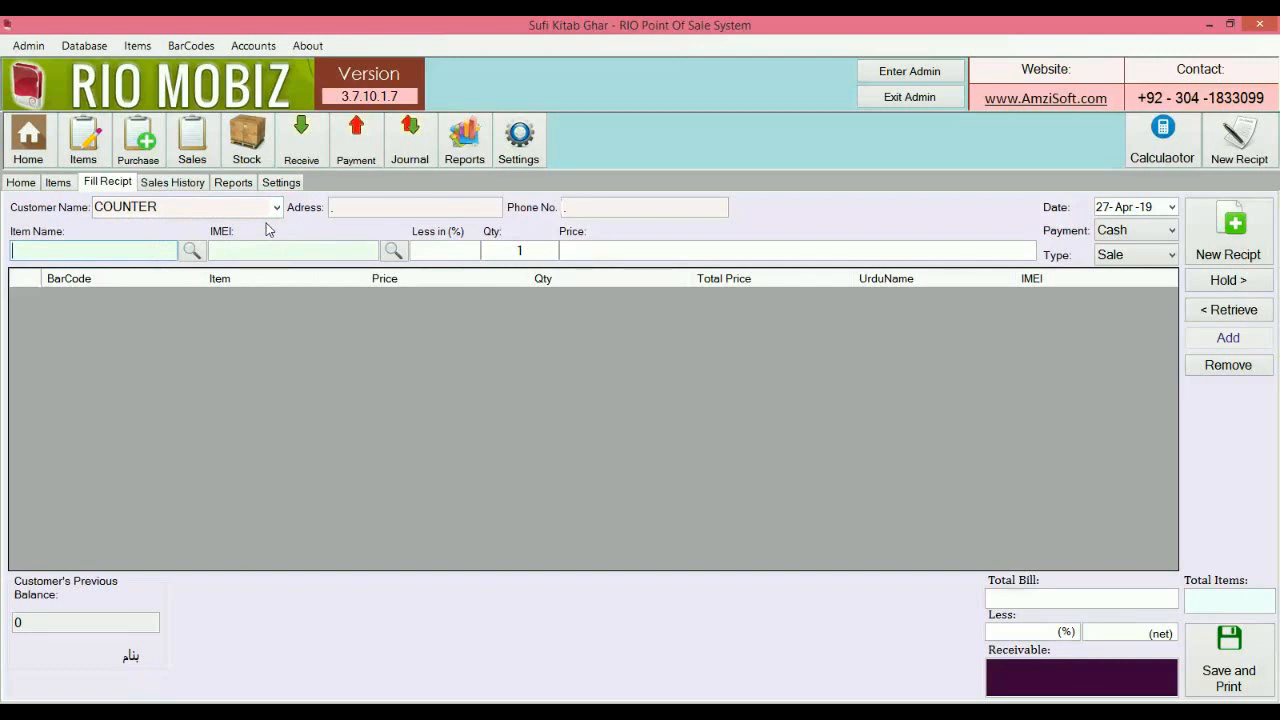
- Add a customer account with the customer's name, "..." as address and phone number, and a chosen account type
click(22, 183)
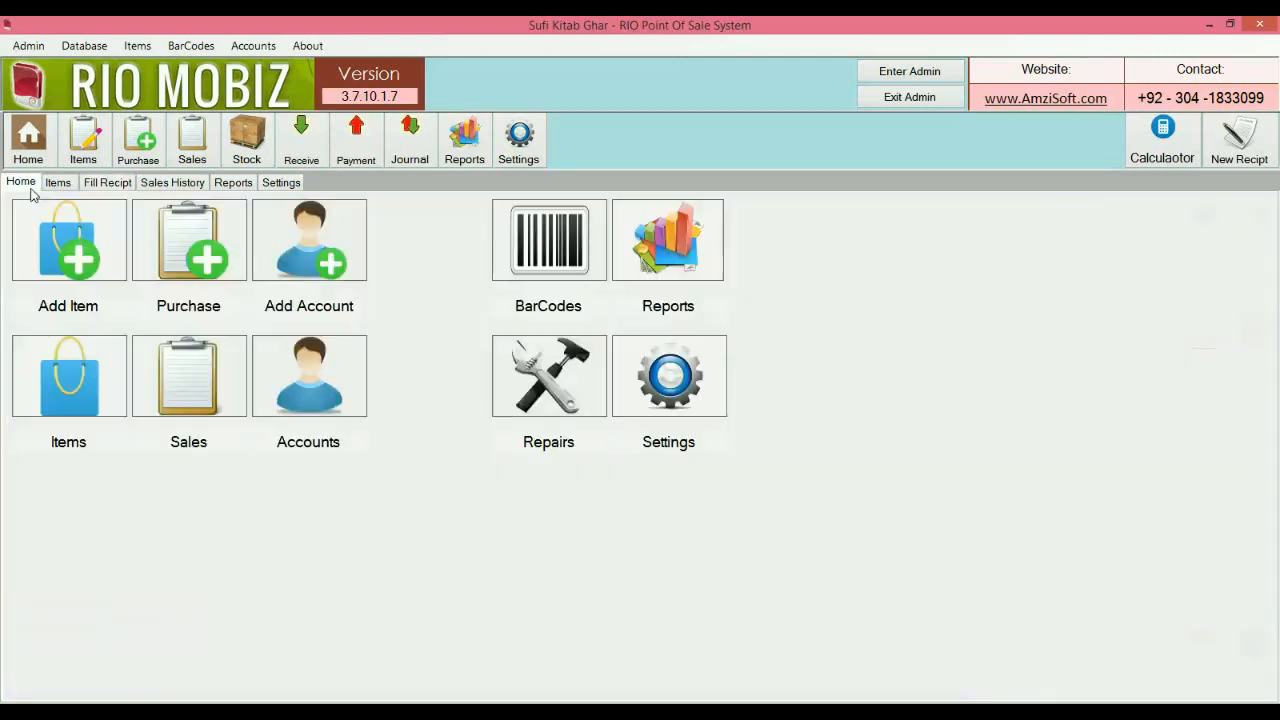
click(310, 260)
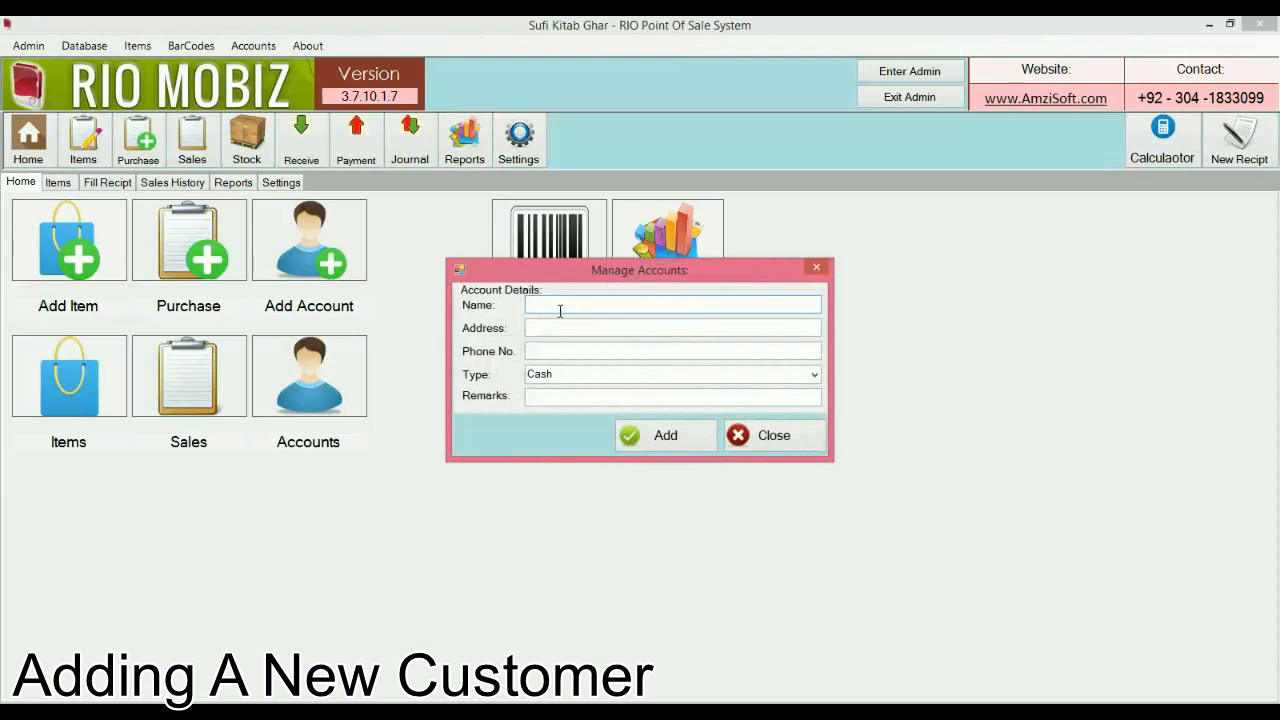
text(Lateef Sahab)
key(Tab)
key(Tab)
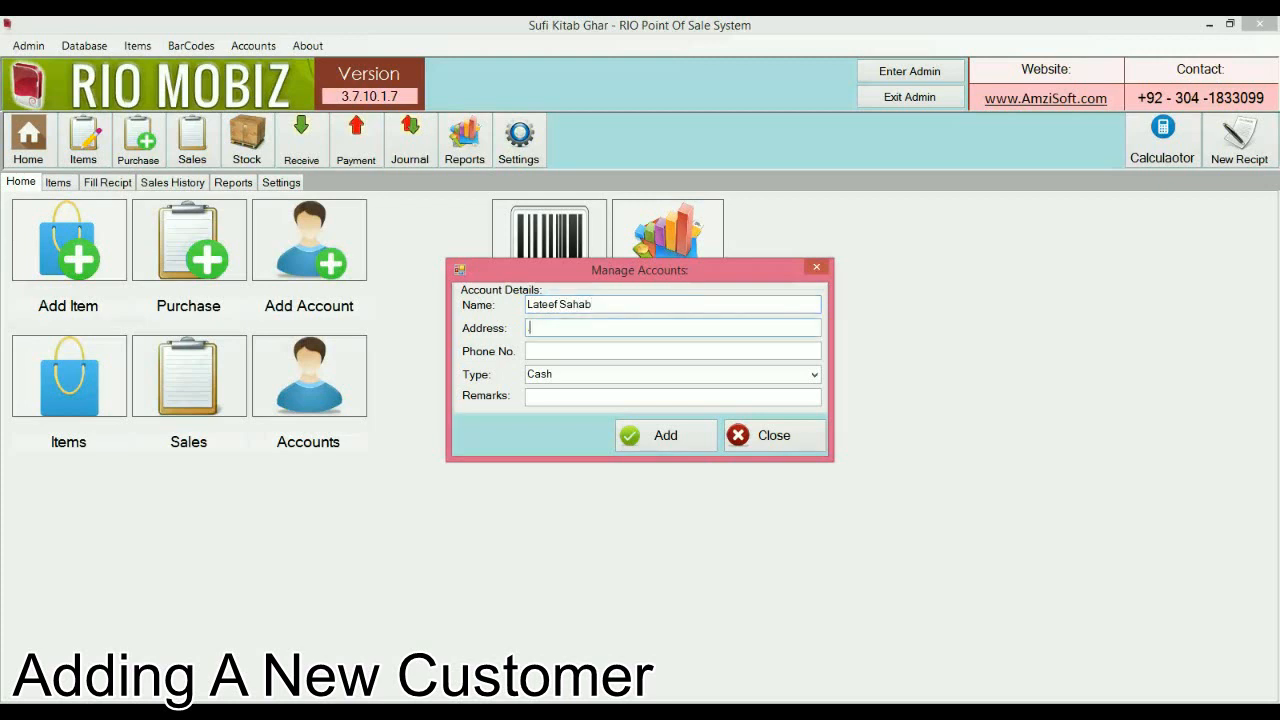
key(Tab)
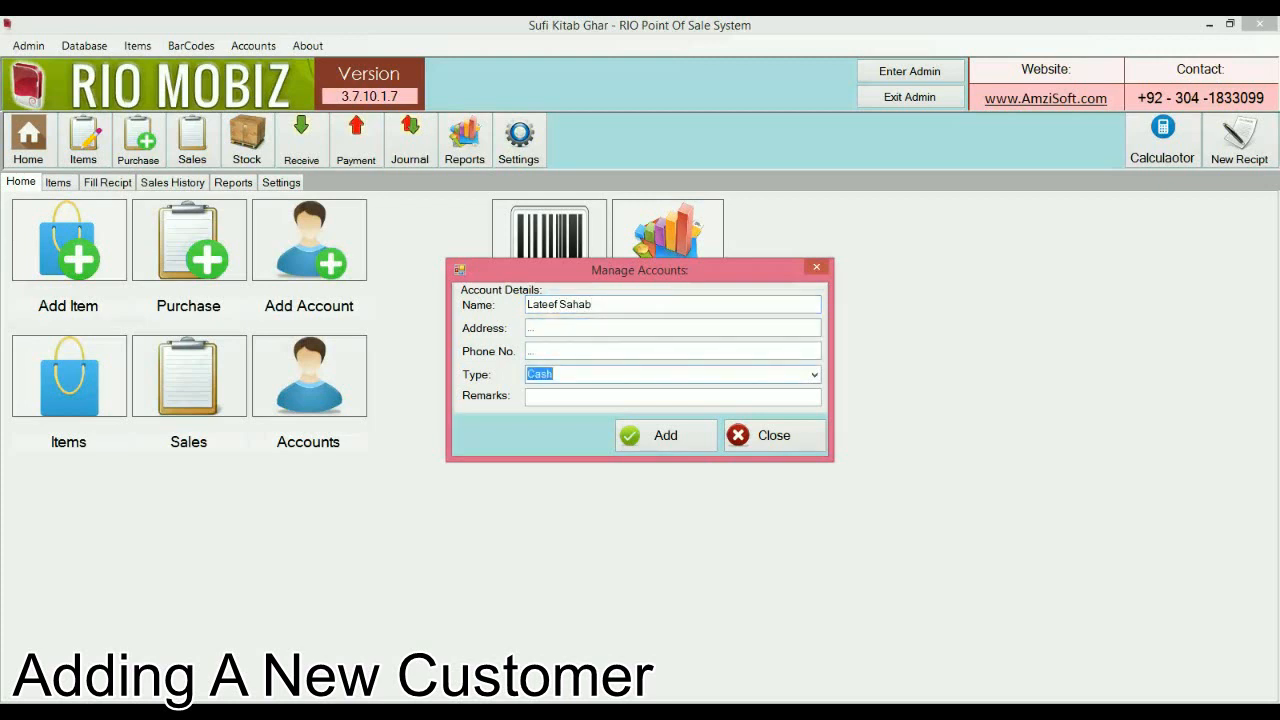
text(c)
key(Down)
key(Down)
key(Return)
click(628, 438)
click(765, 435)
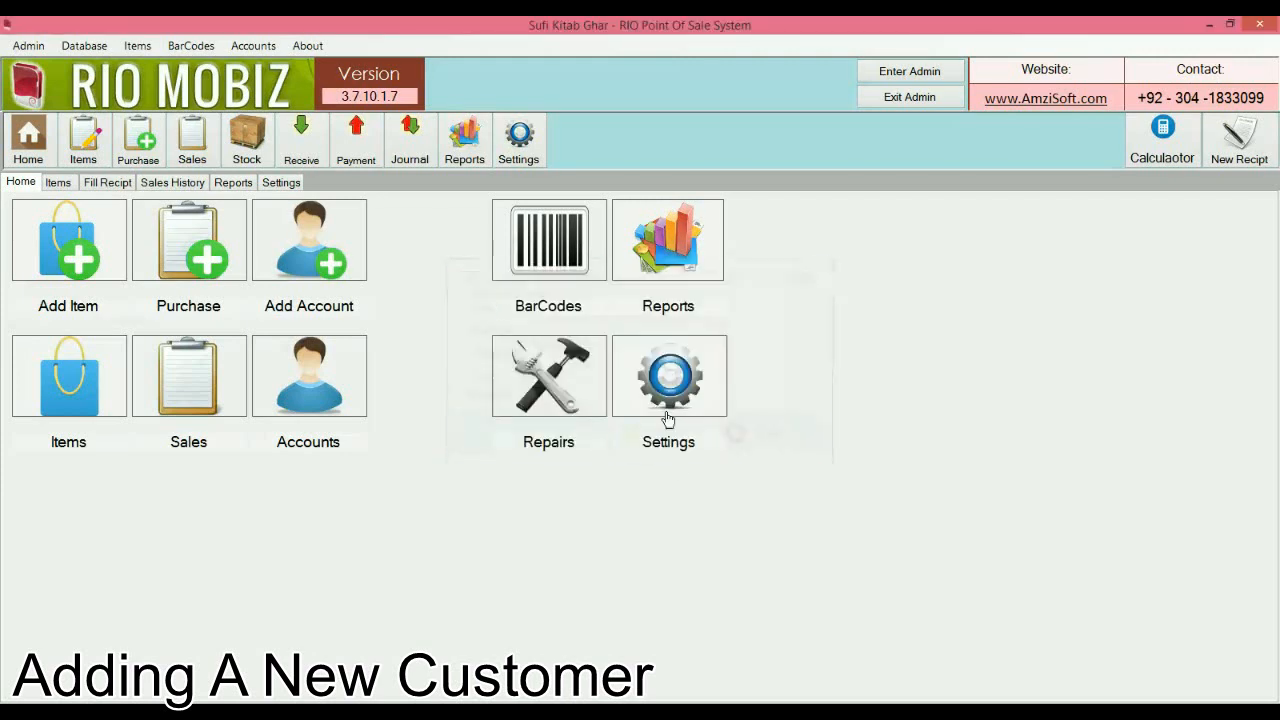
- Start a new sale receipt and select the newly added customer as its customer
click(112, 185)
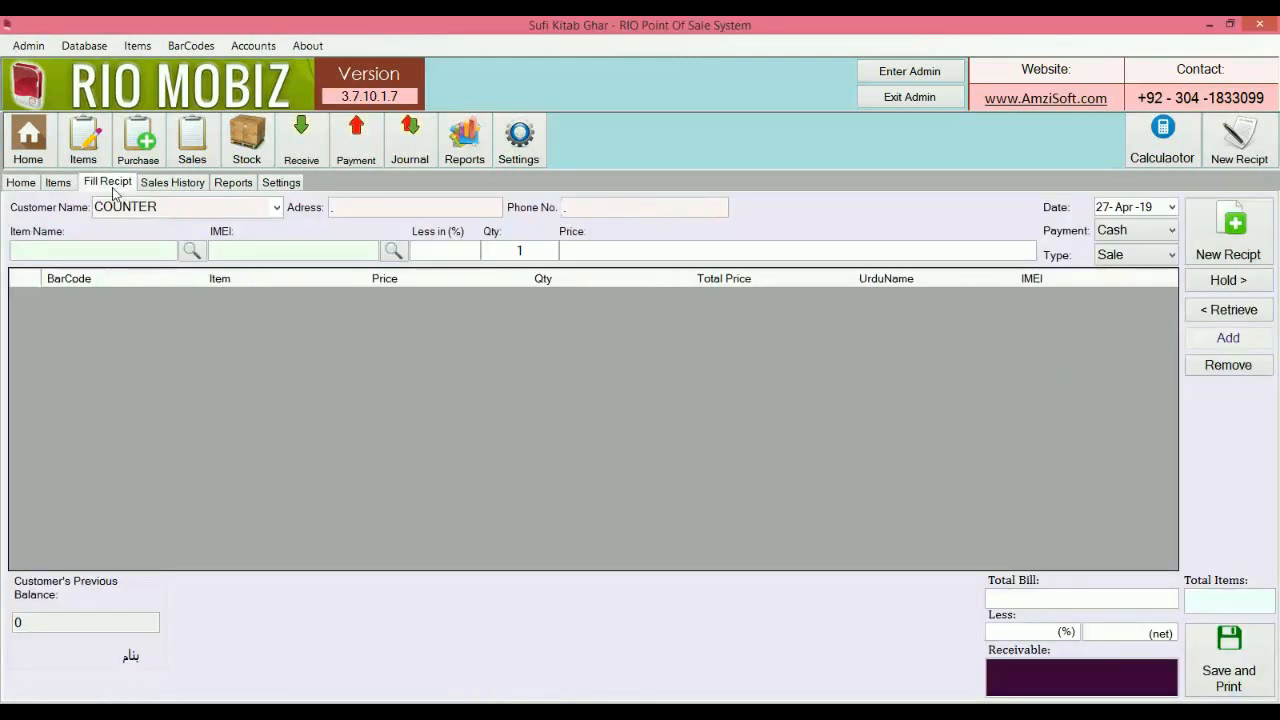
click(1228, 141)
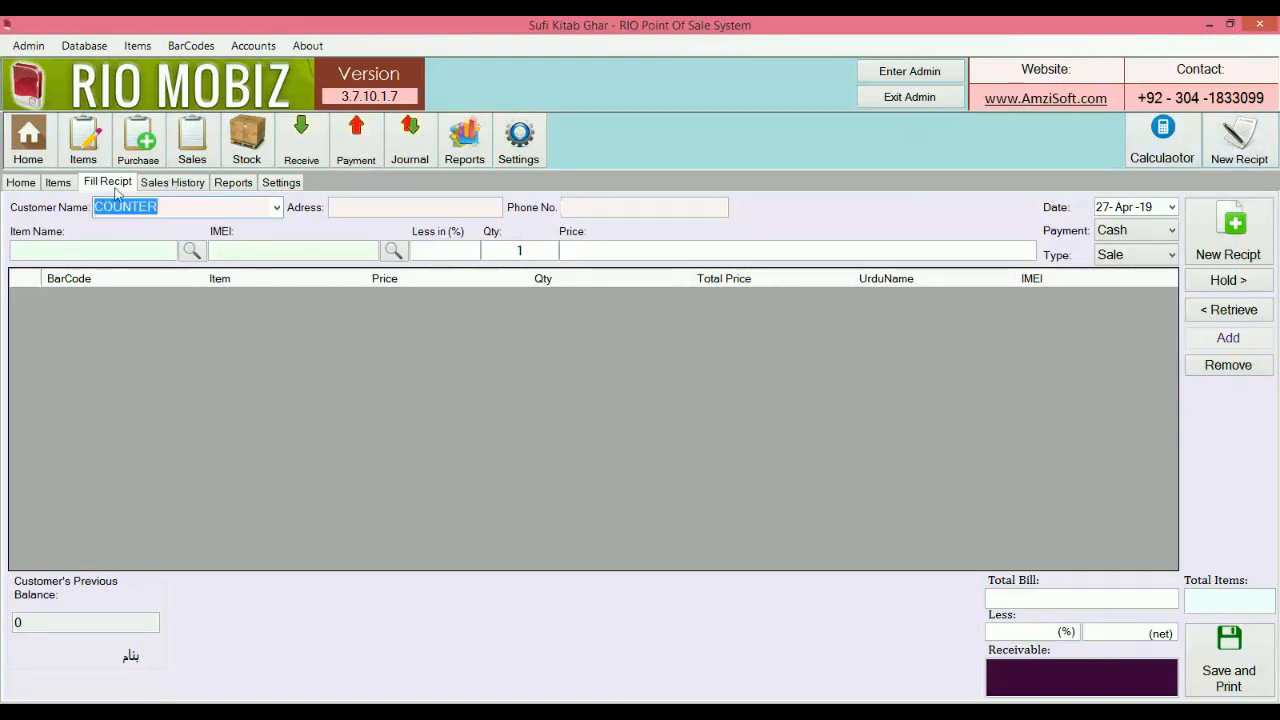
click(115, 188)
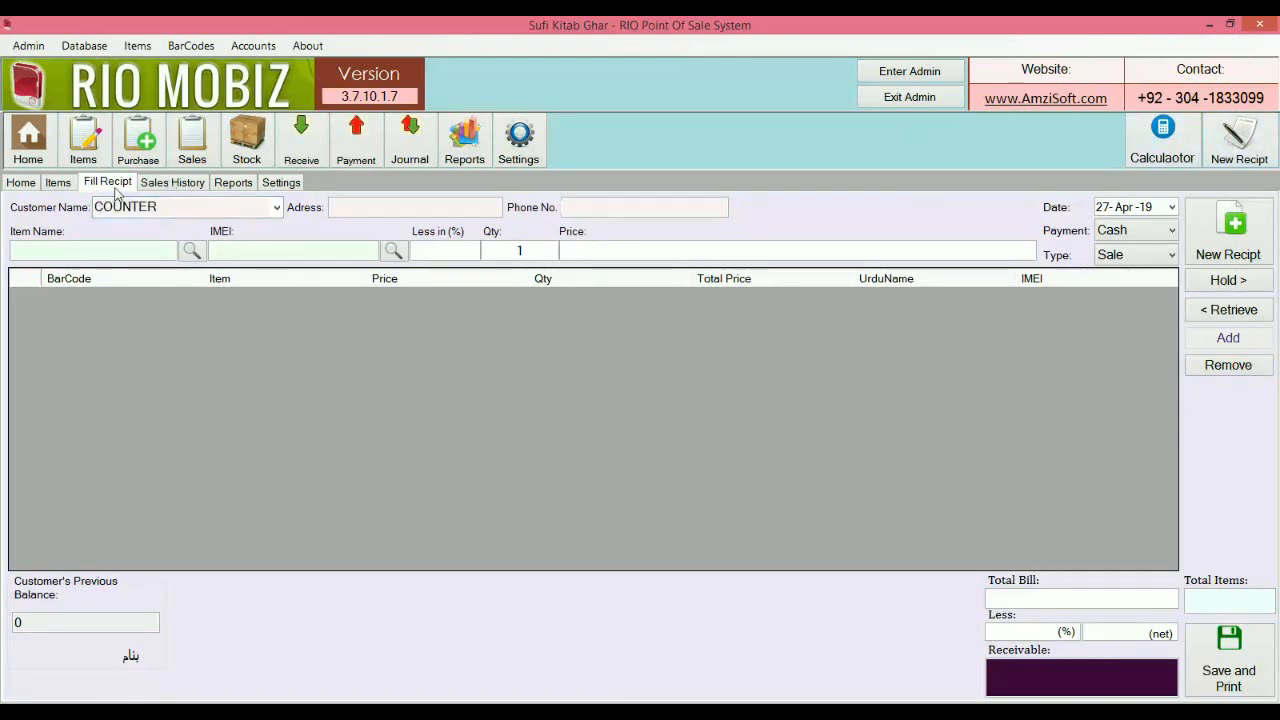
click(276, 207)
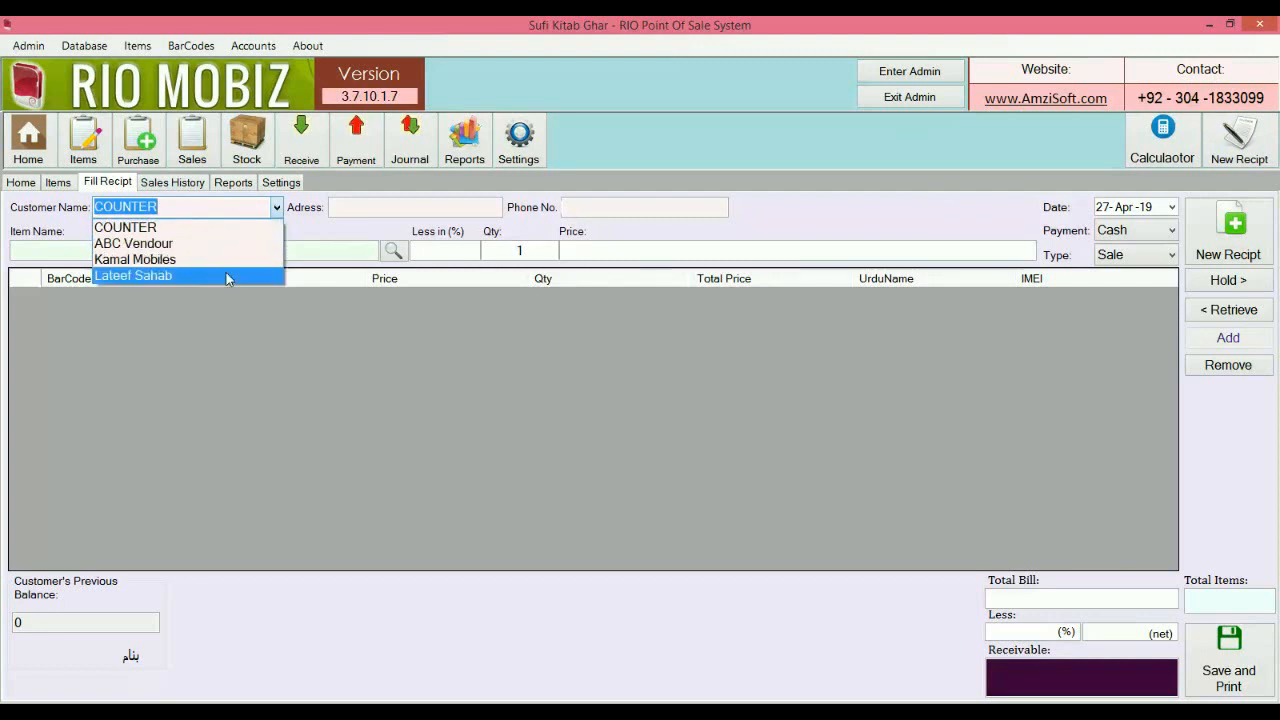
click(150, 275)
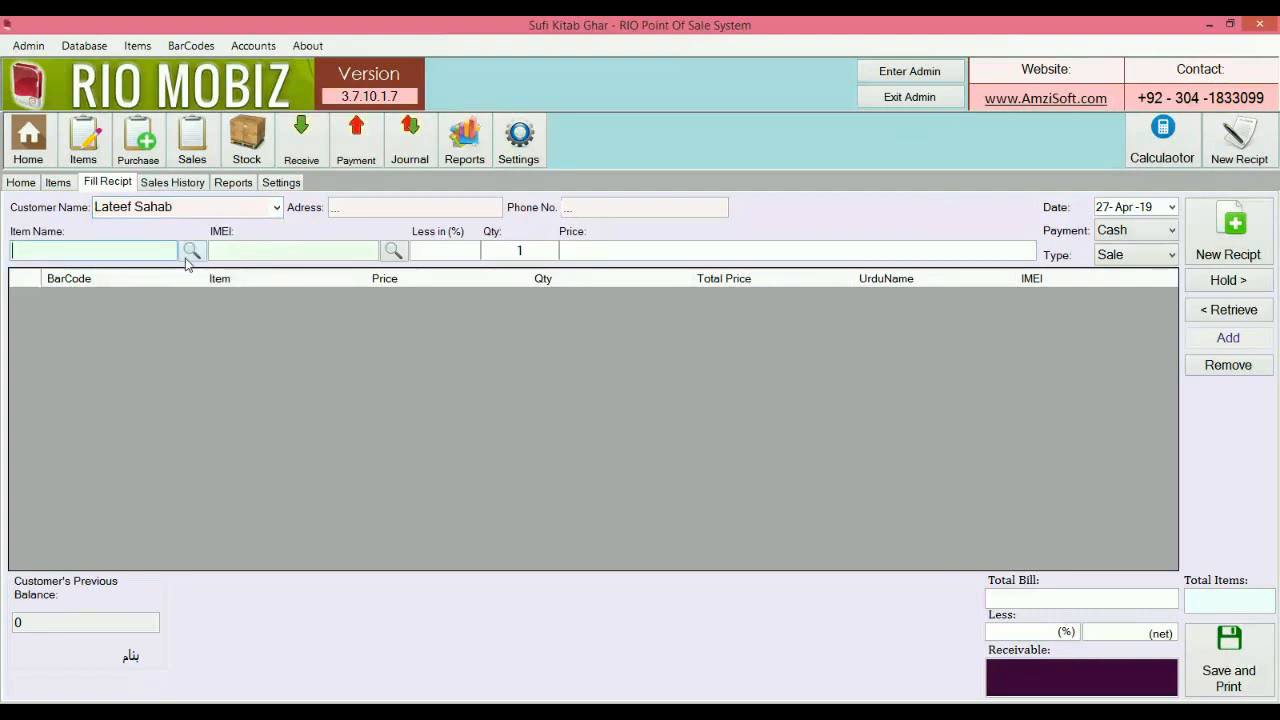
- Add the Galaxy Note 9 unit with barcode 7A to the receipt, with quantity 1 and price 135000
click(190, 252)
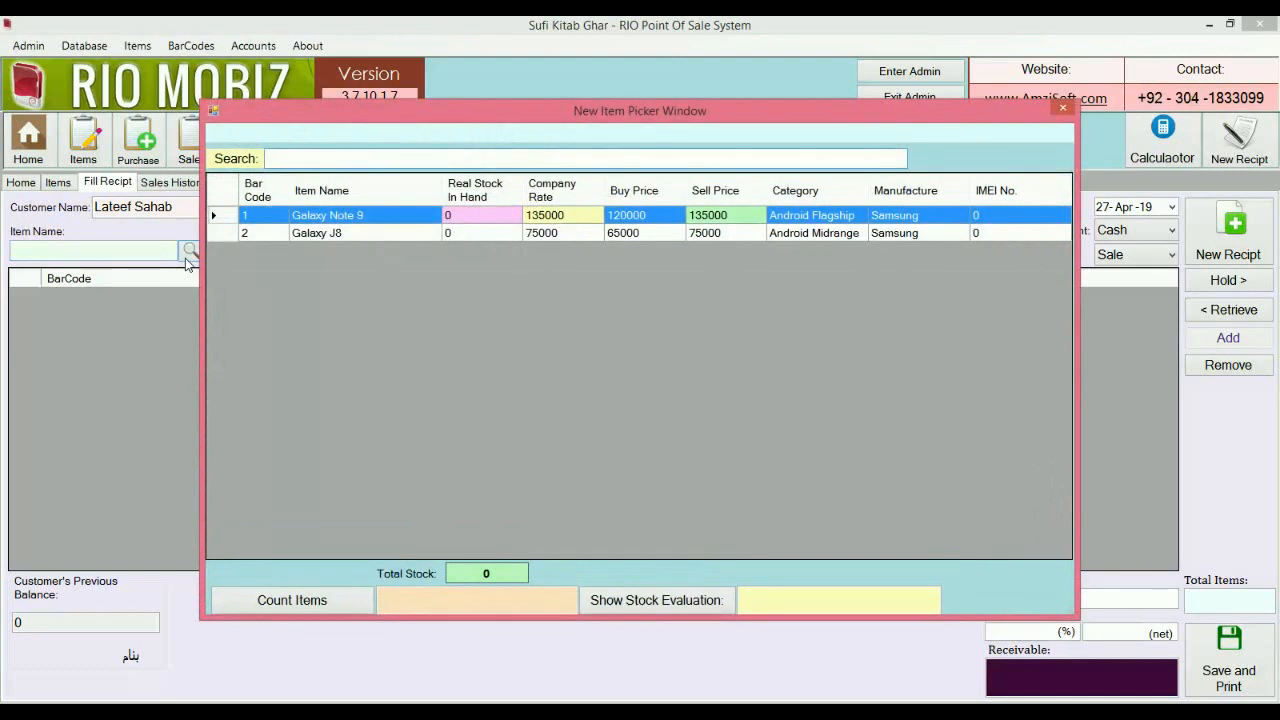
key(Return)
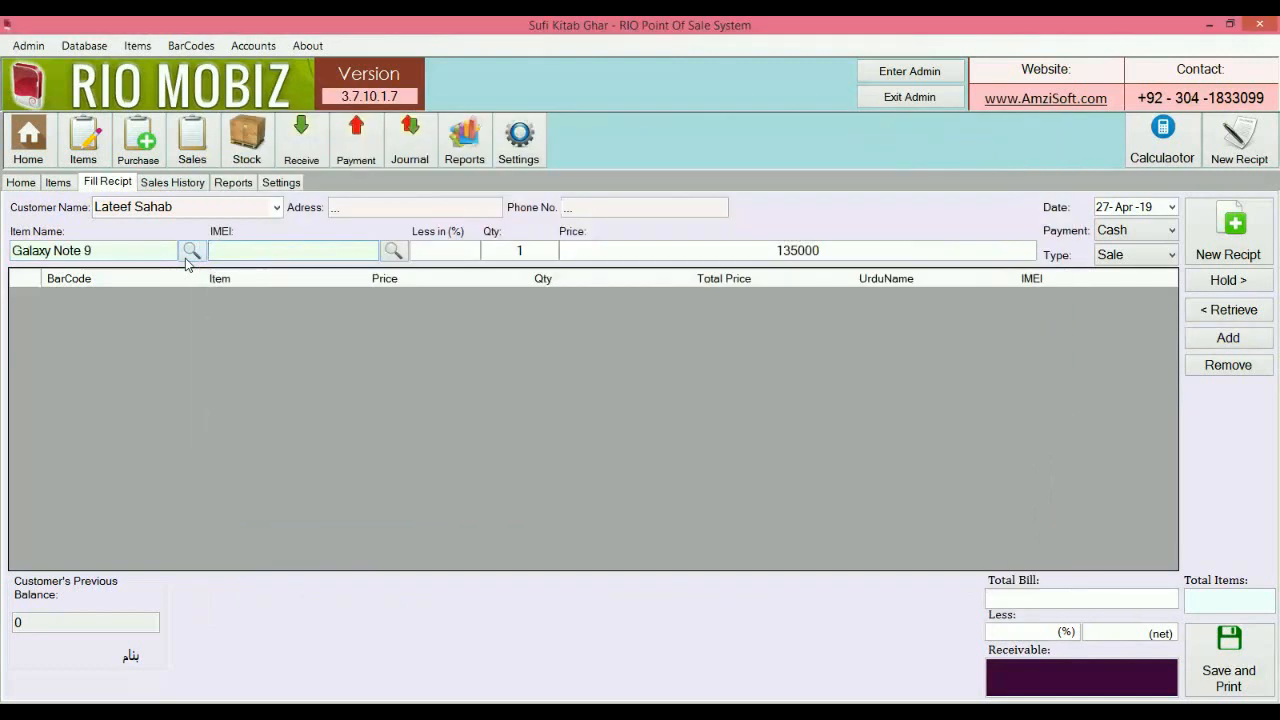
click(391, 251)
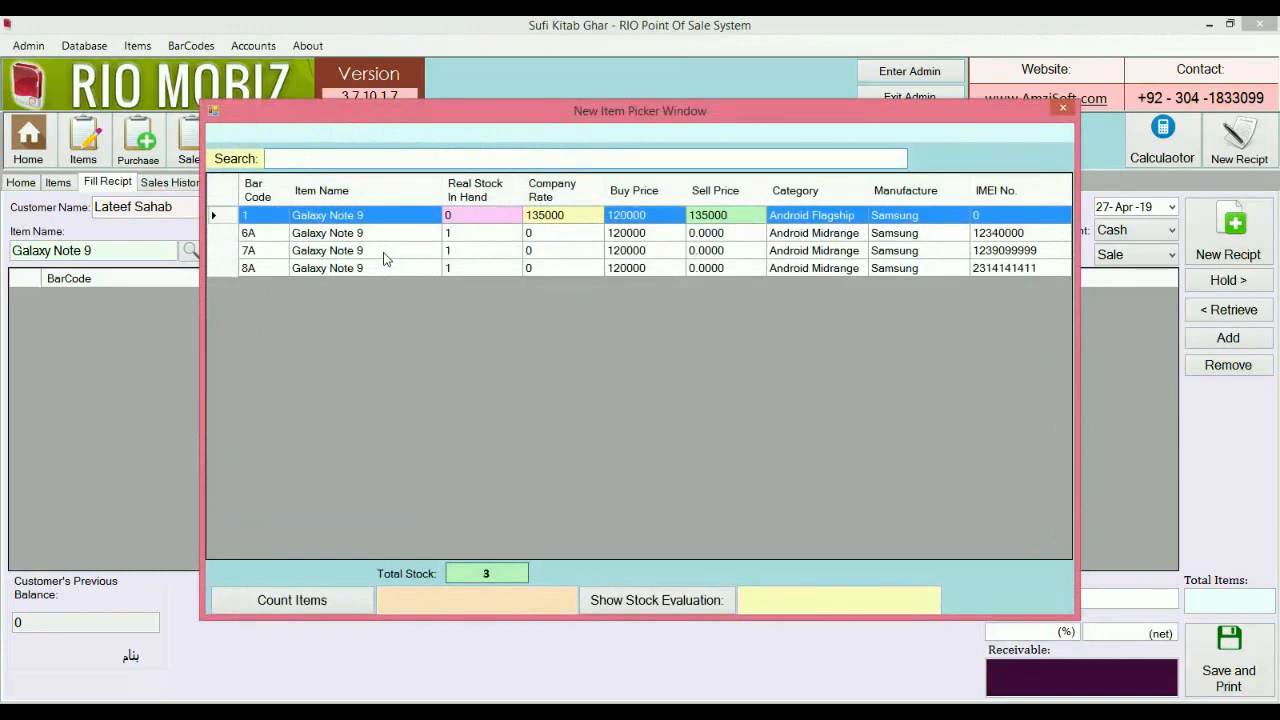
key(Down)
key(Down)
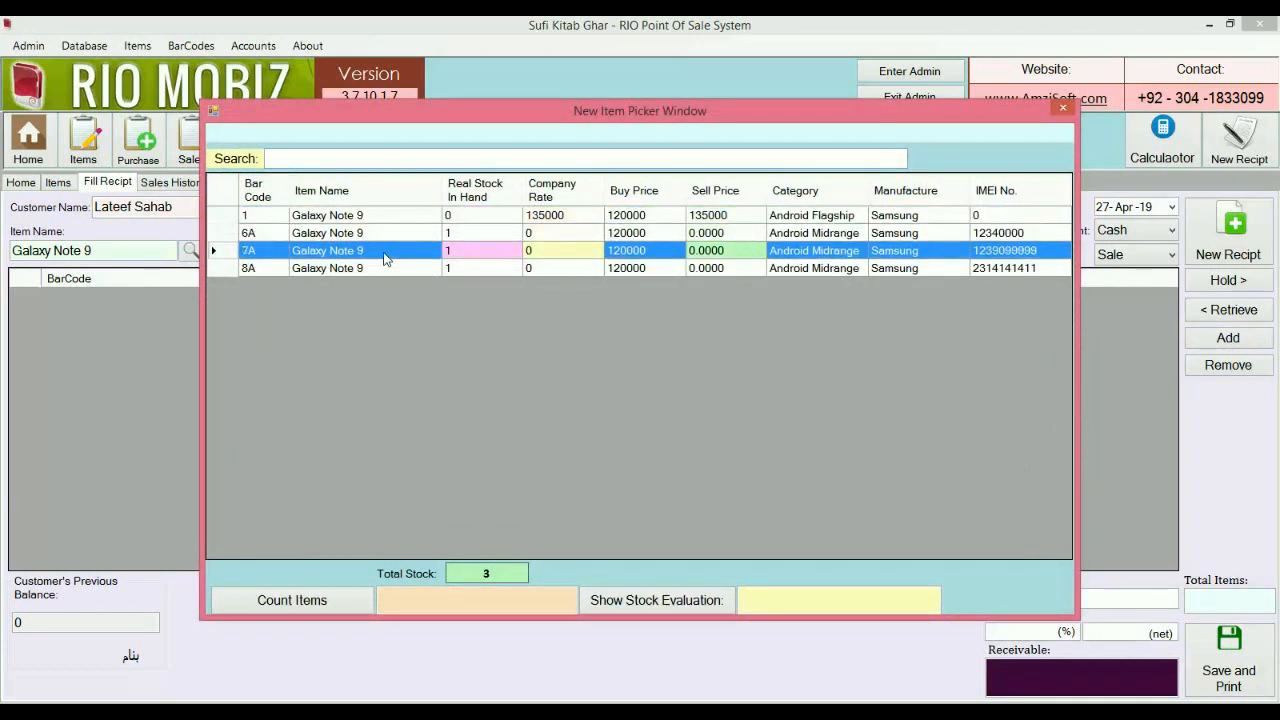
key(Return)
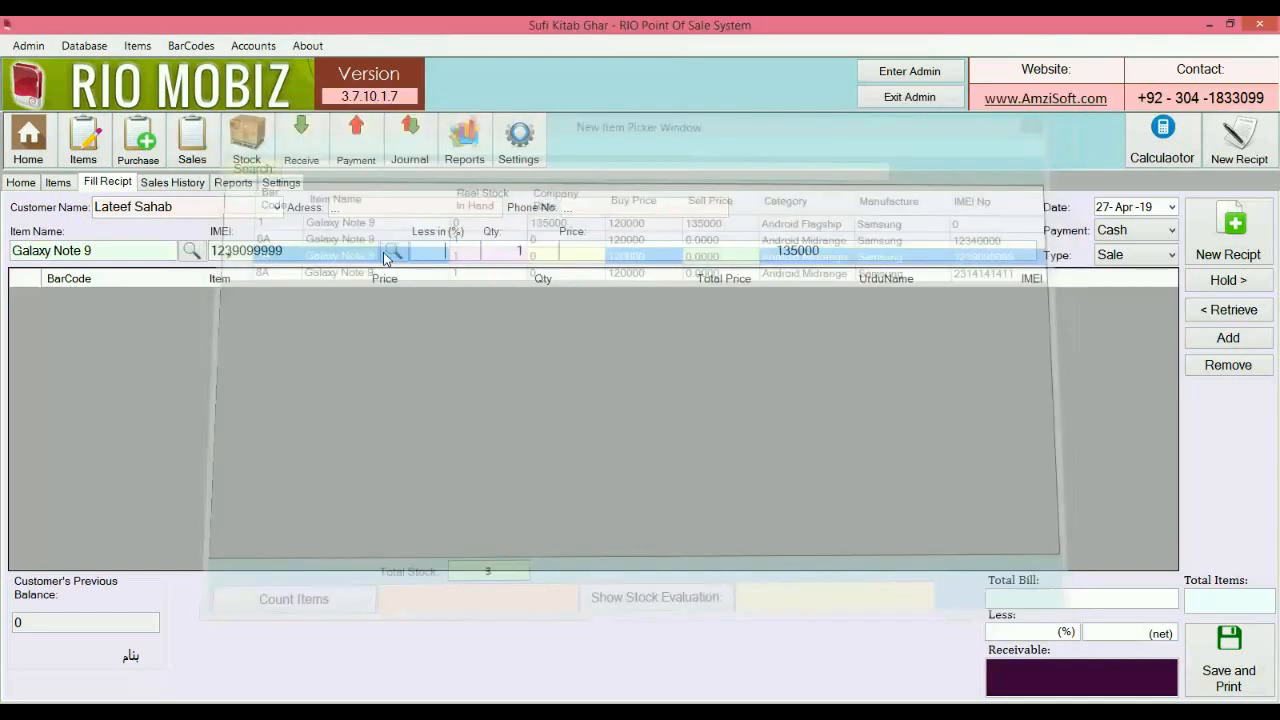
key(Tab)
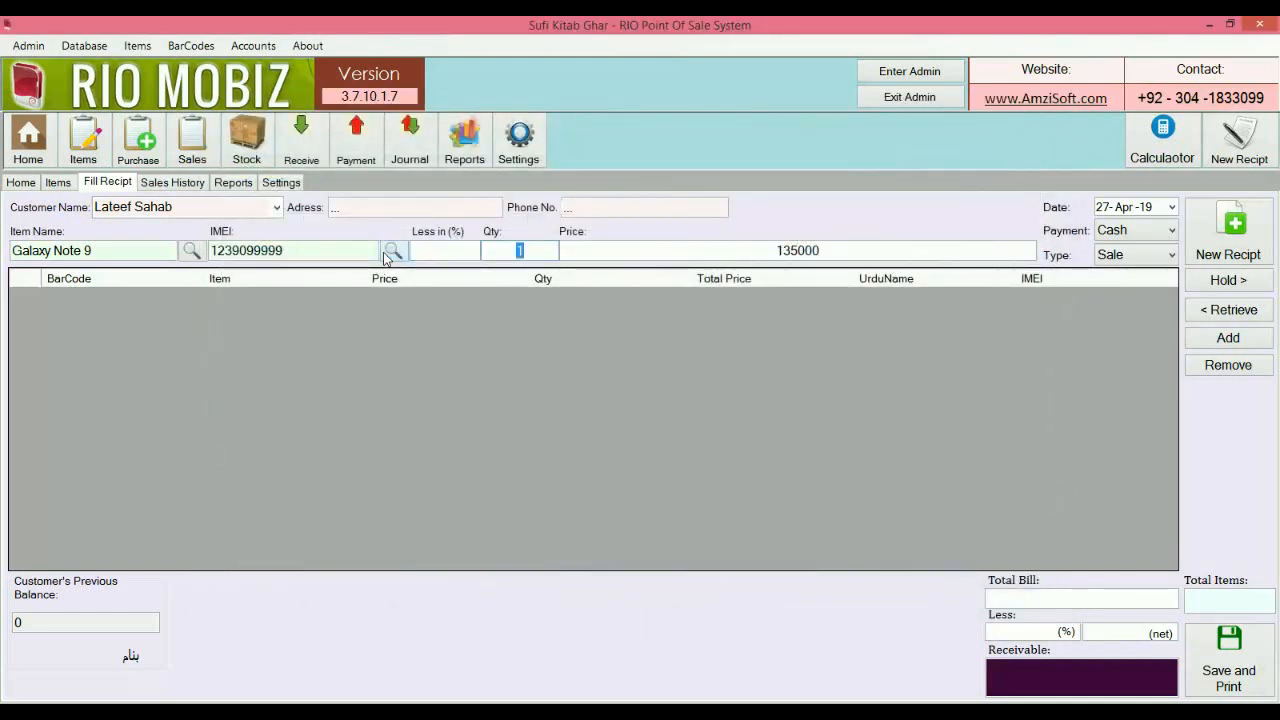
key(Tab)
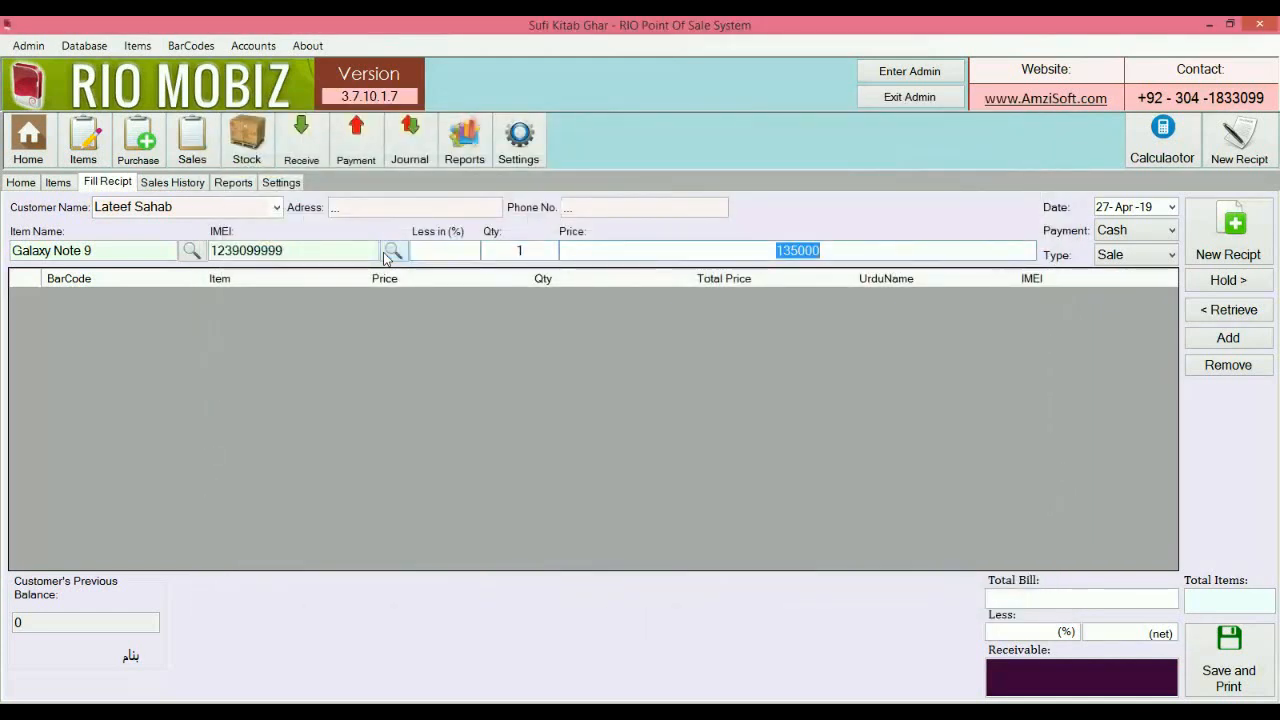
key(Return)
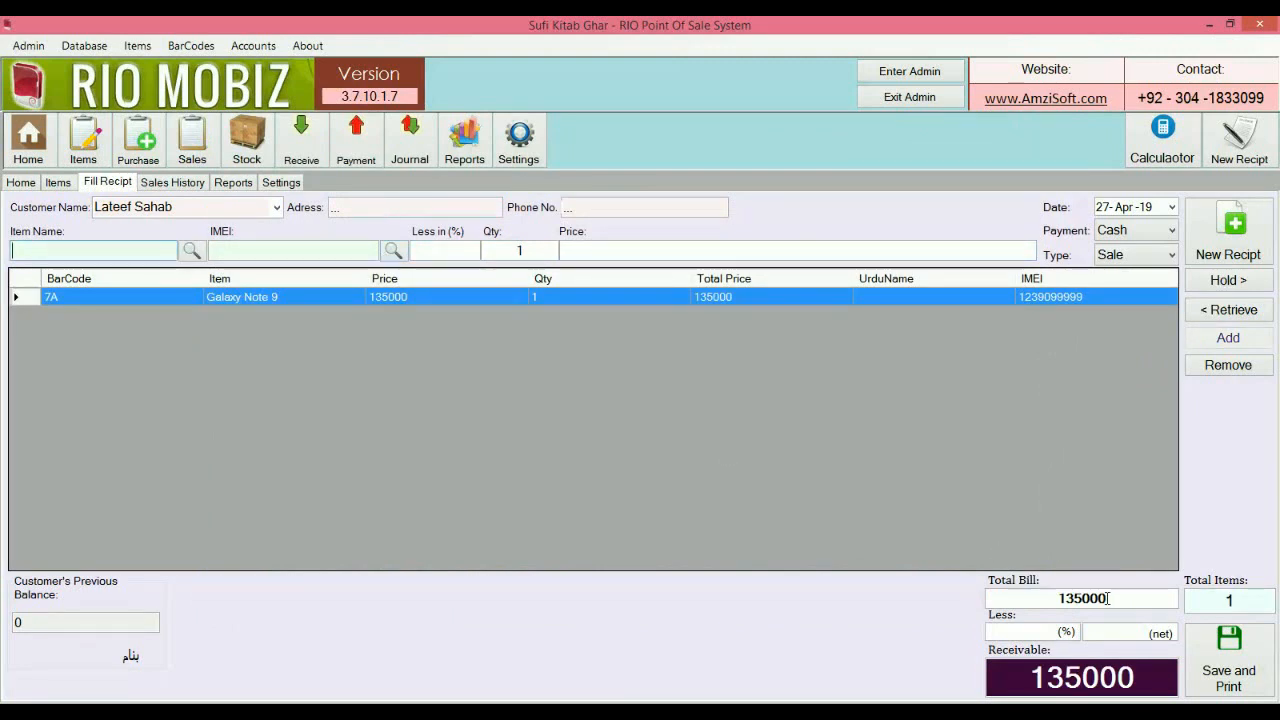
- Save the sale receipt with 135000 received, and close its print preview
click(1226, 652)
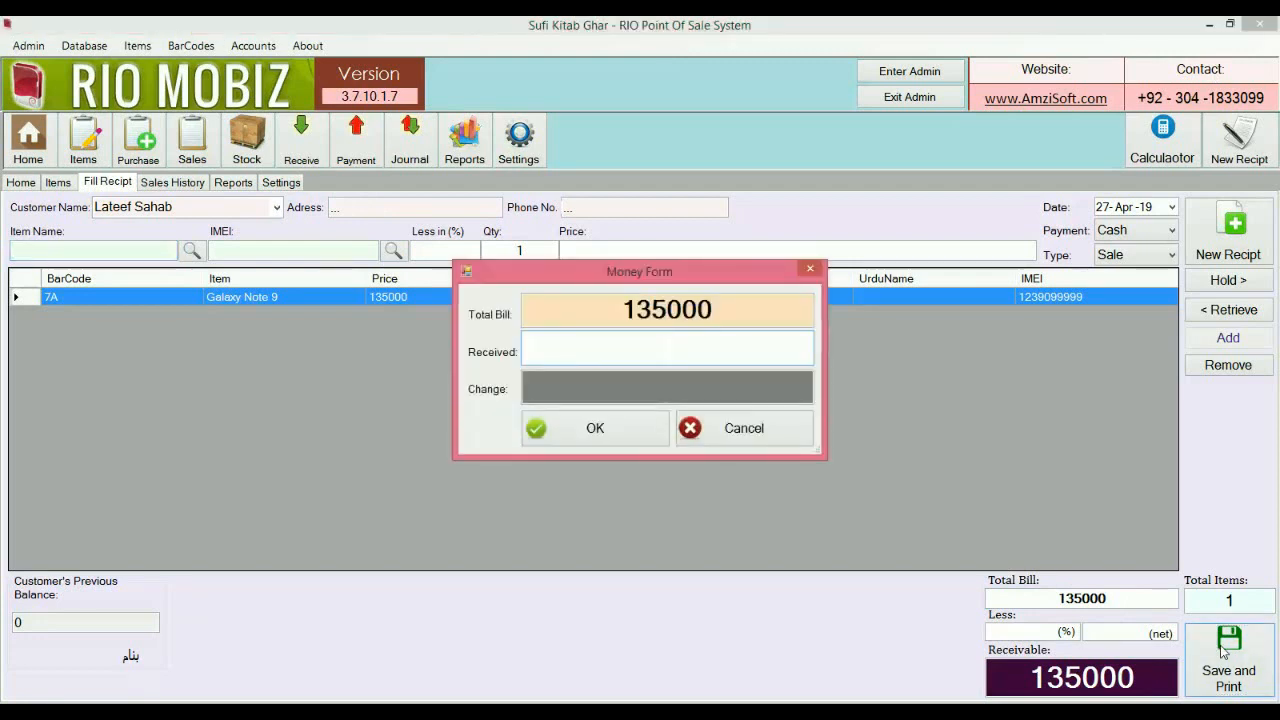
text(13500)
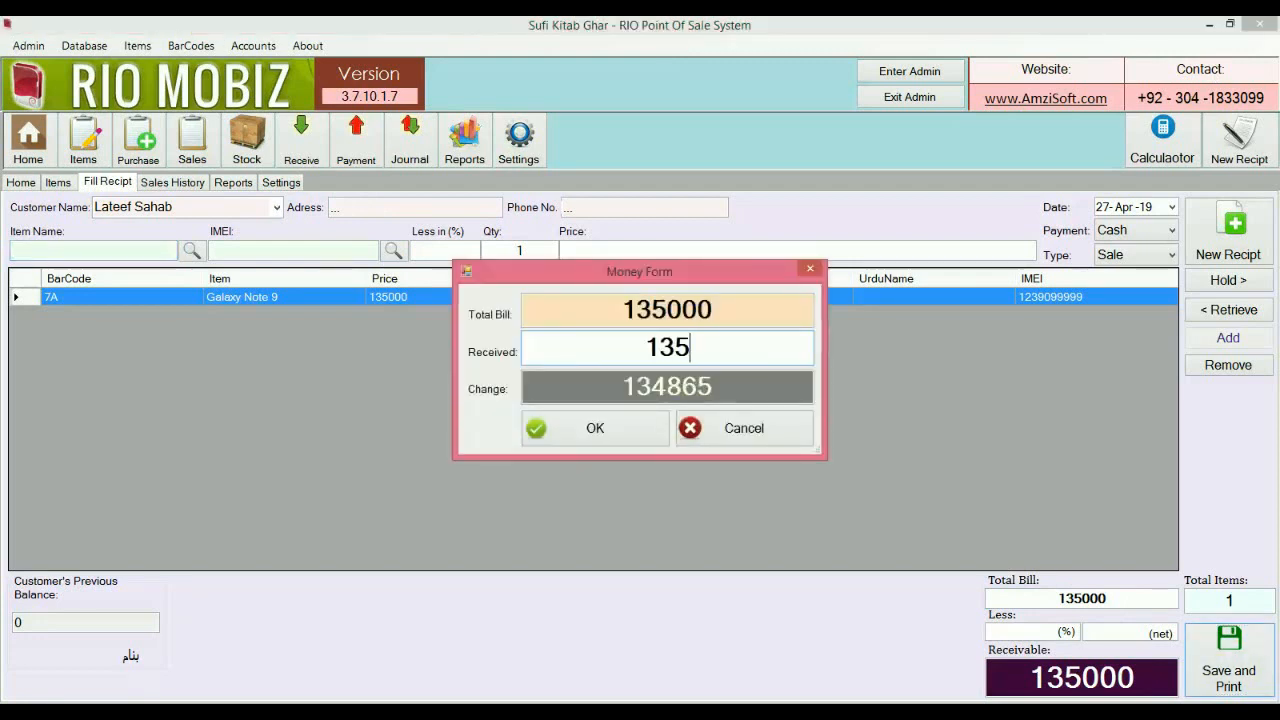
text(0)
key(Return)
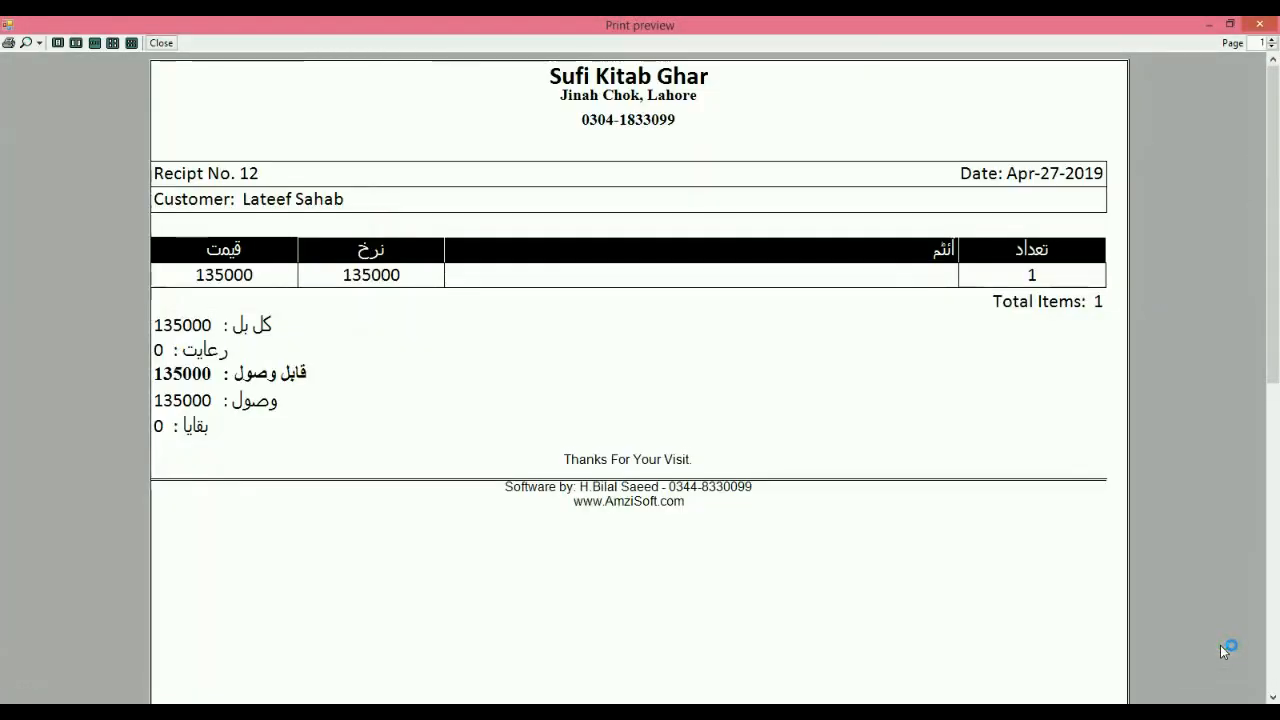
click(1259, 24)
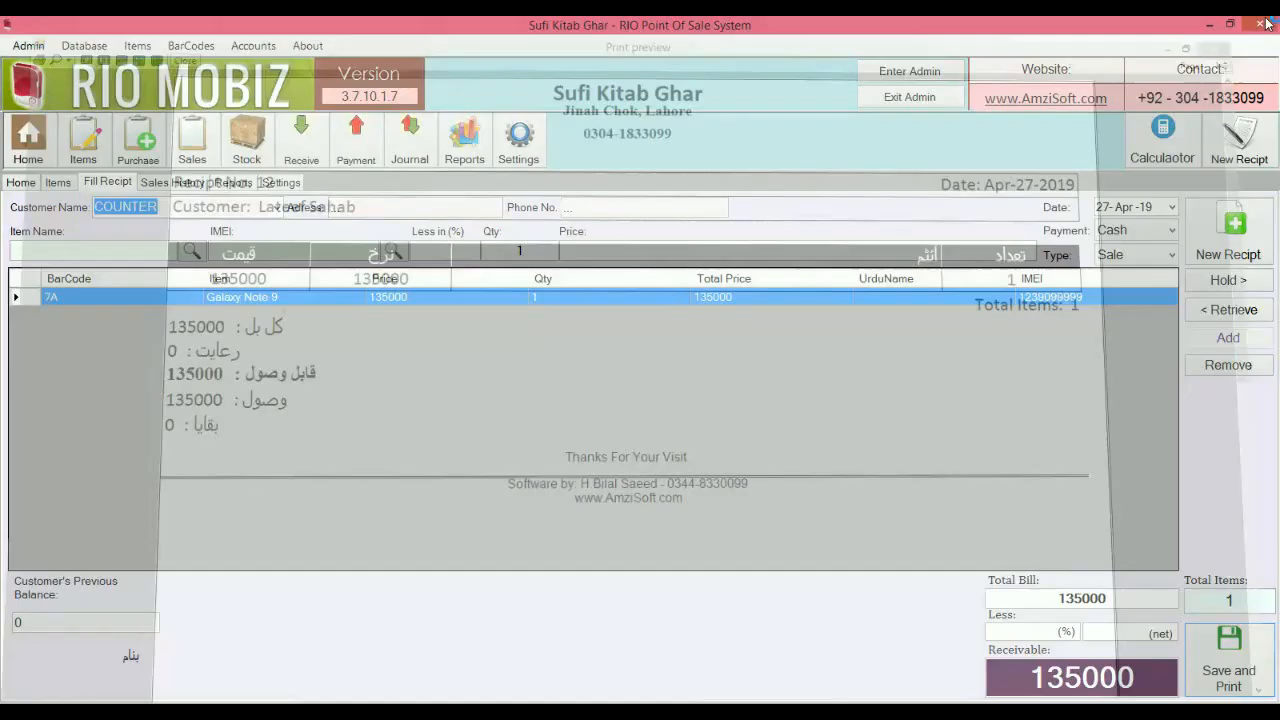
- Set the receipt print language to English and save the settings
click(298, 183)
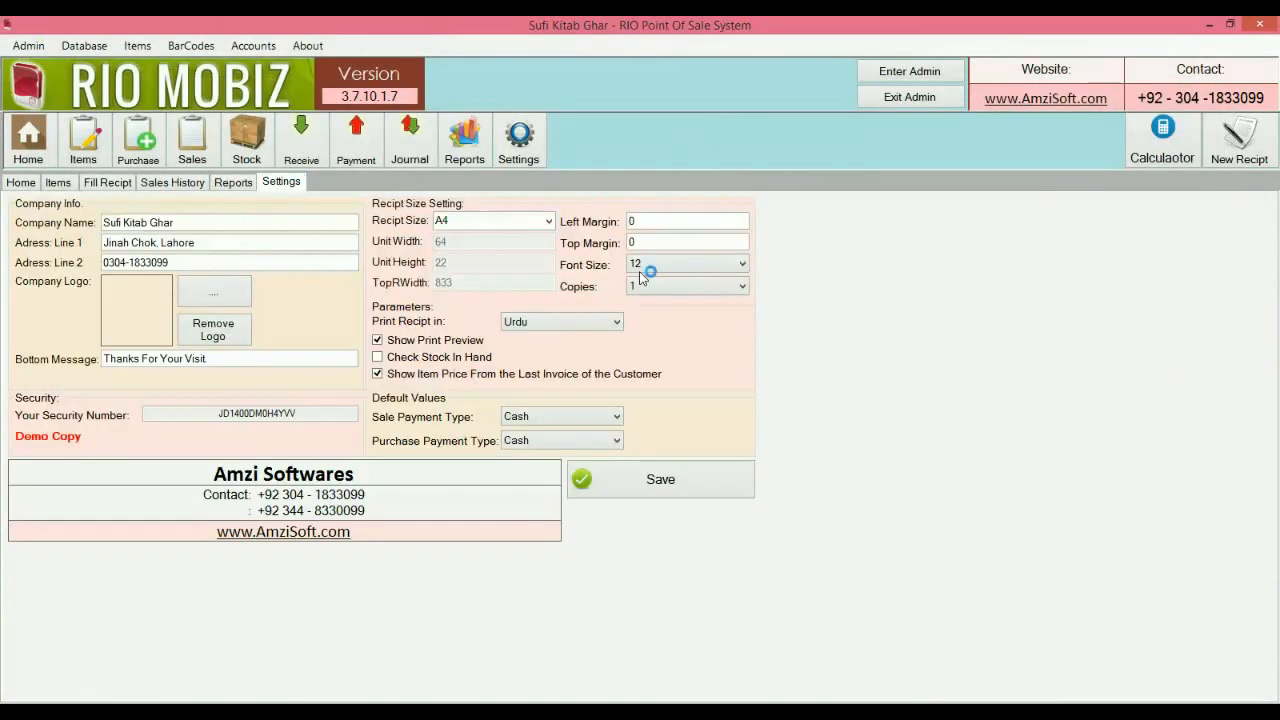
click(612, 321)
click(596, 343)
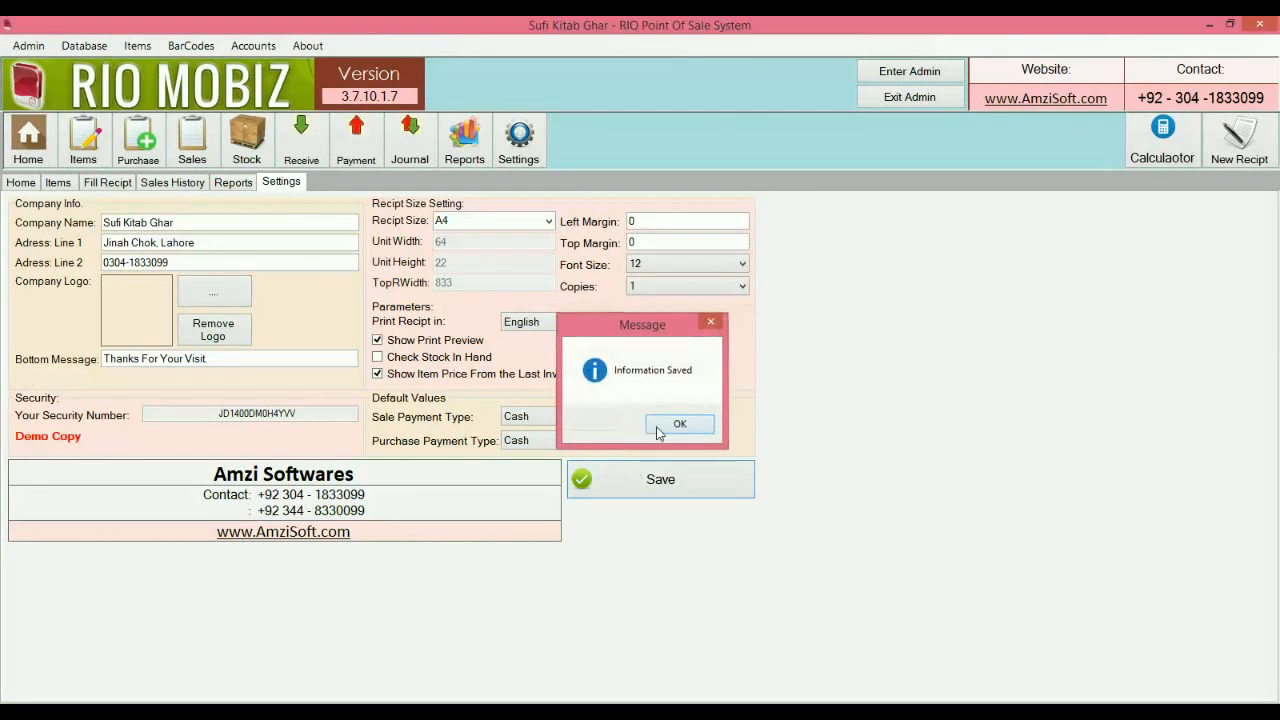
click(660, 430)
- Reopen the saved Galaxy Note 9 receipt from the sales history, and save and print it again with 135000 received
click(174, 183)
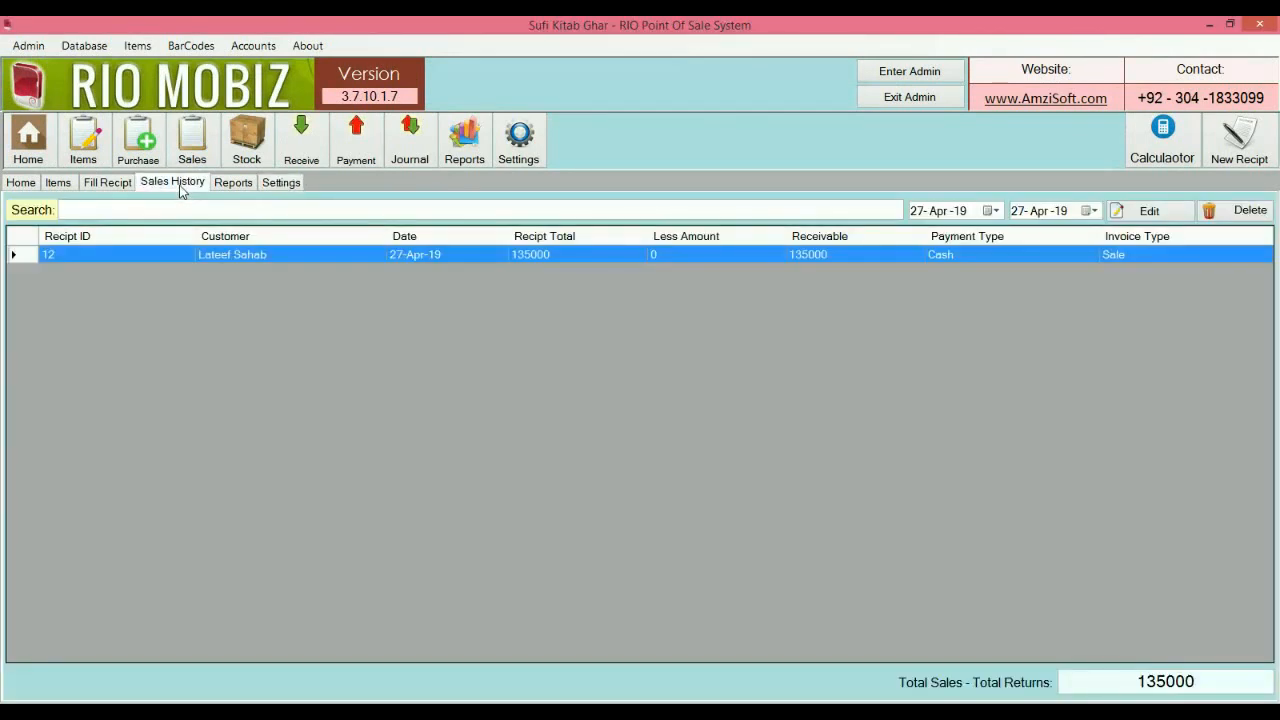
double_click(260, 254)
click(1209, 652)
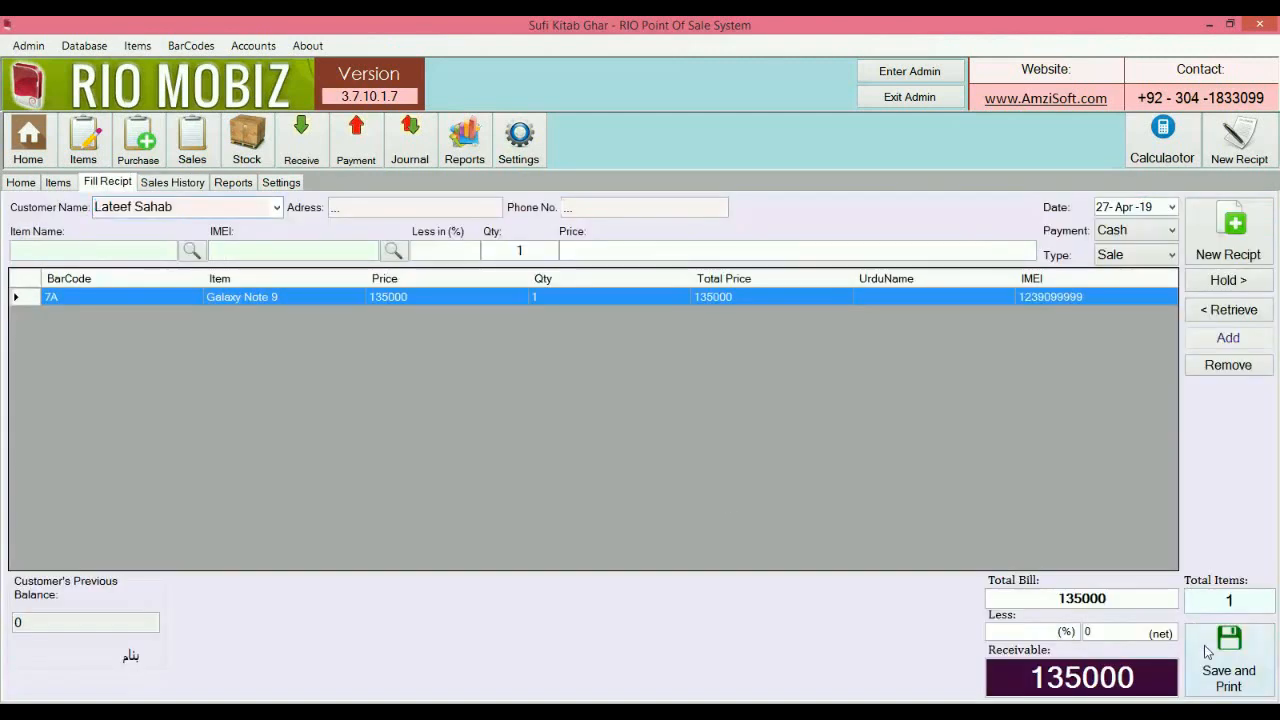
text(135000)
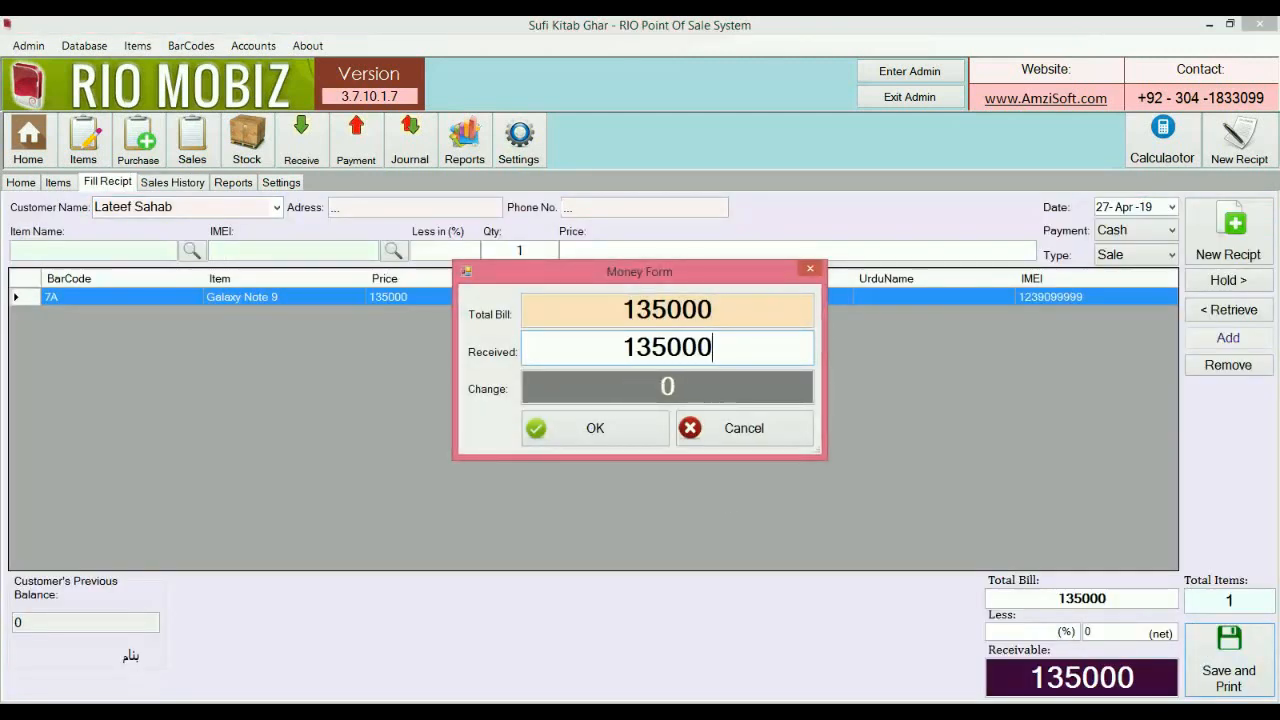
key(Return)
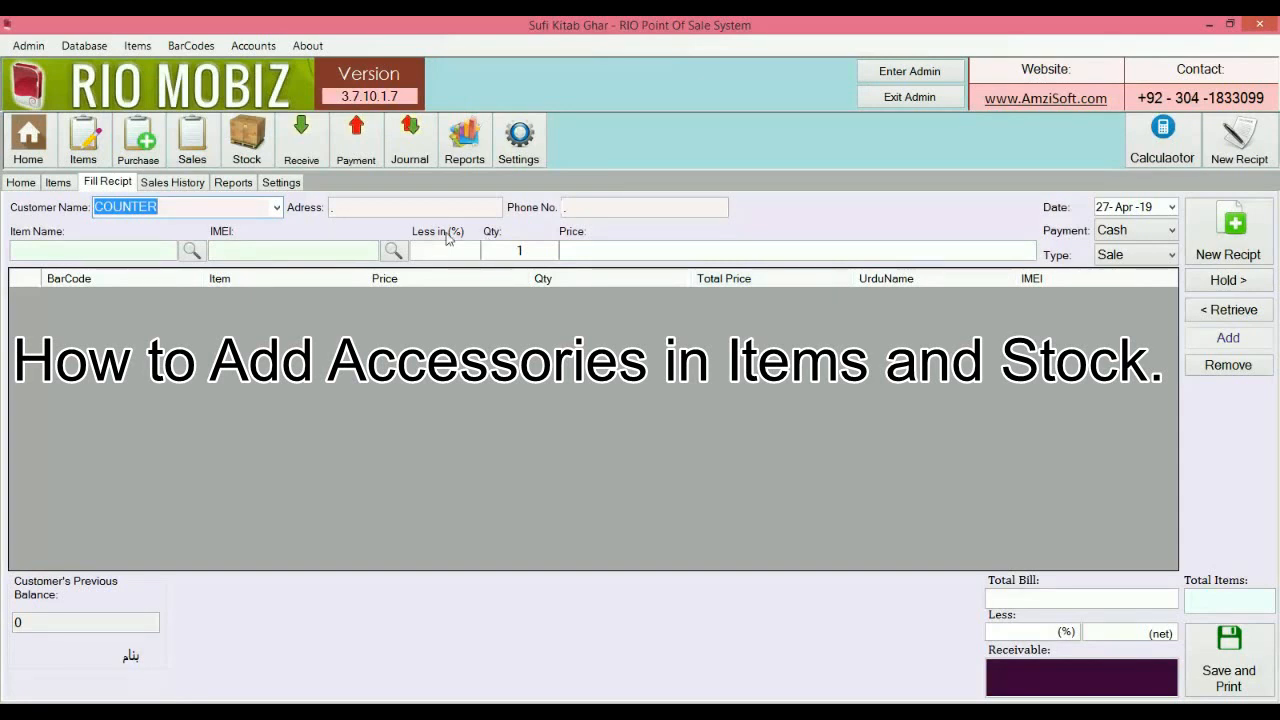
- Start a new item named J8 Pouch with category Pouch and manufacture China
click(66, 186)
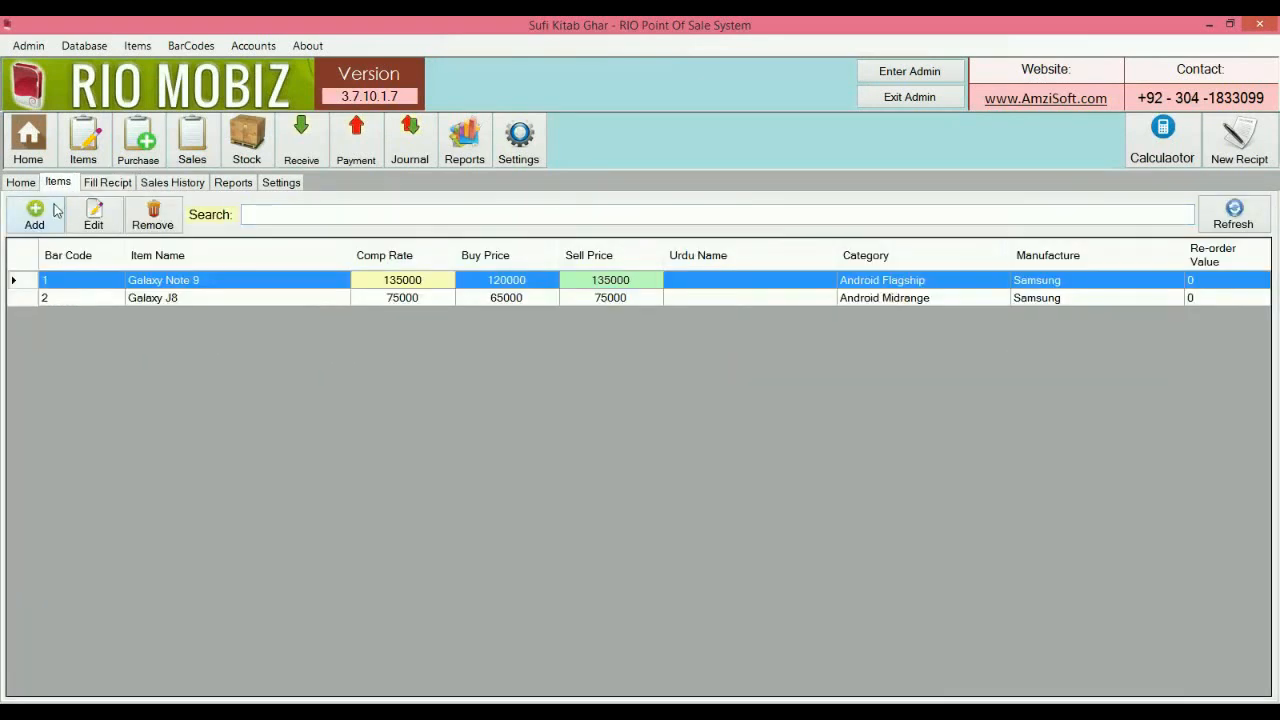
click(55, 210)
click(614, 270)
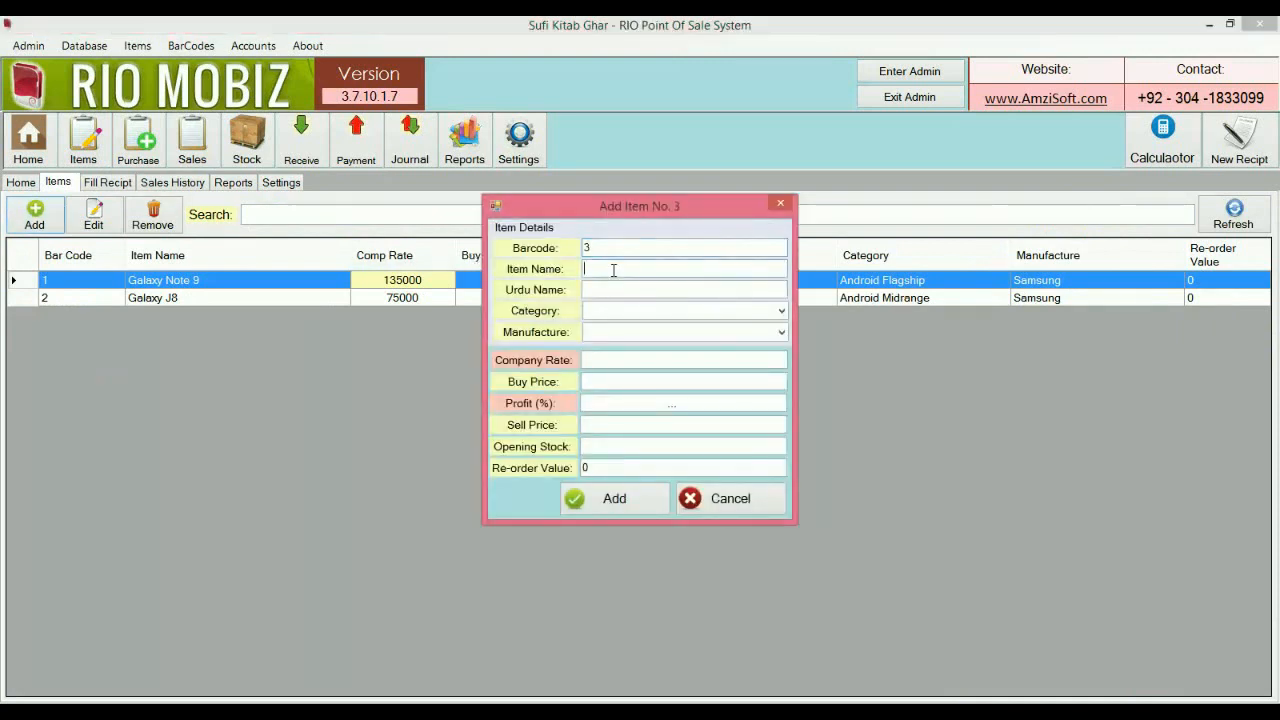
text(J8 Pouch)
key(Tab)
key(Tab)
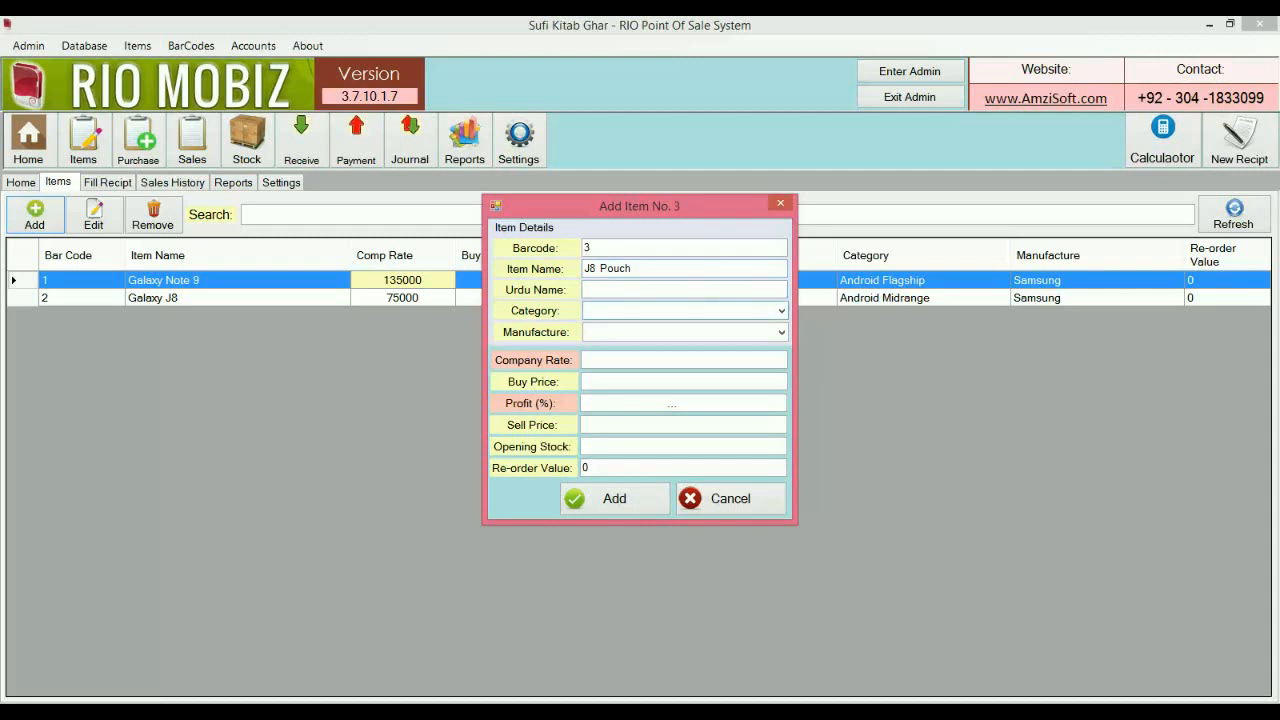
text(Pouch)
key(Tab)
text(China)
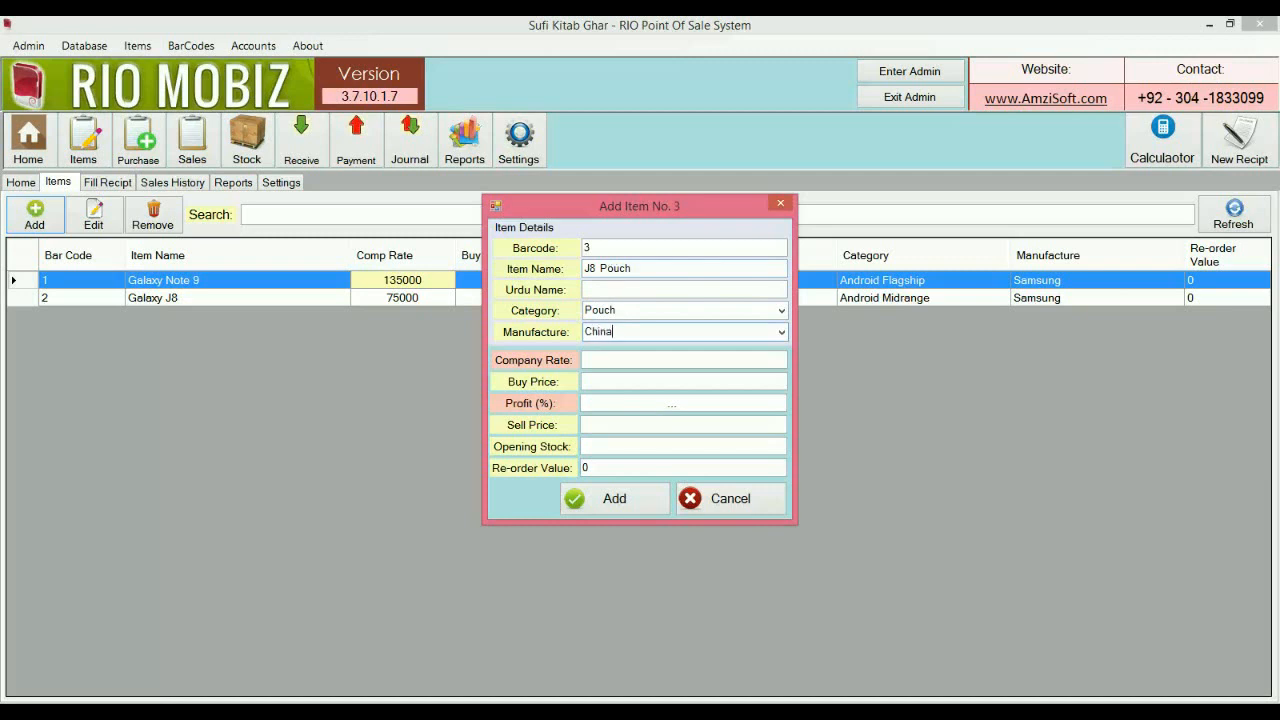
- Set the J8 Pouch's company rate to 90, buy price 80, sell price 100 and opening stock 10, add it and close the item form
key(Tab)
text(90)
key(Tab)
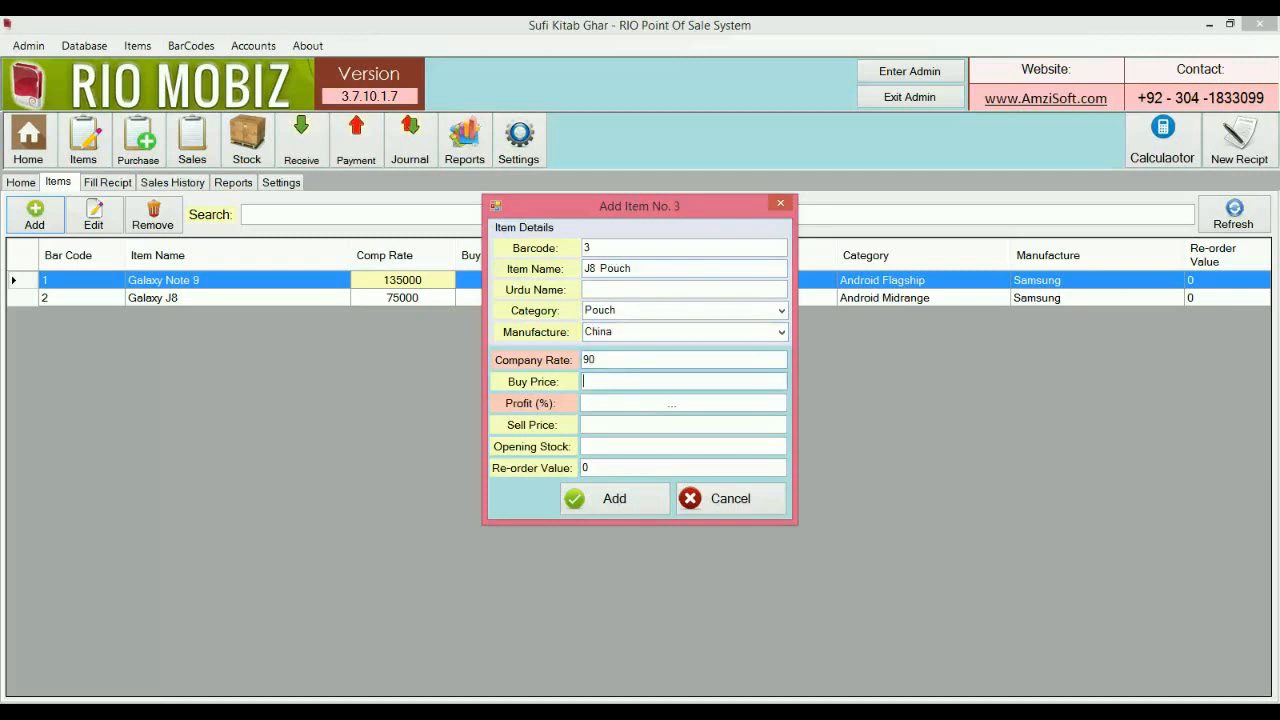
text(80)
key(Tab)
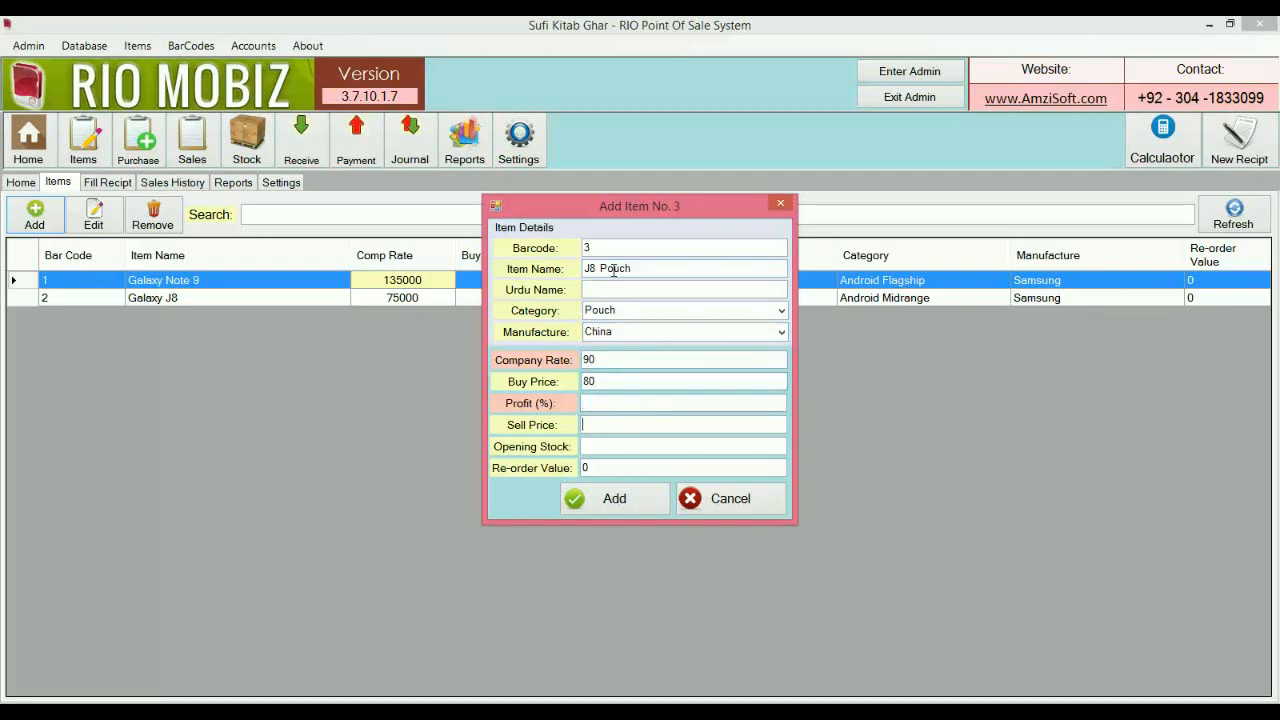
text(100)
key(Tab)
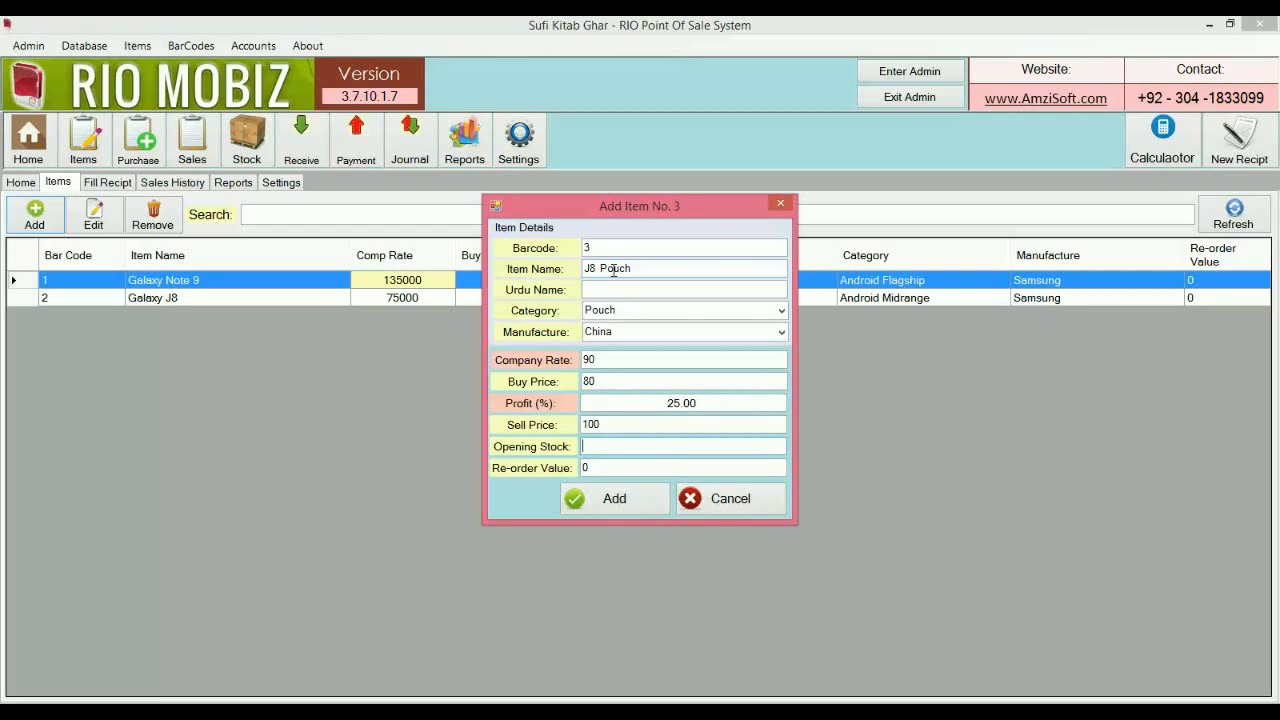
text(10)
click(630, 512)
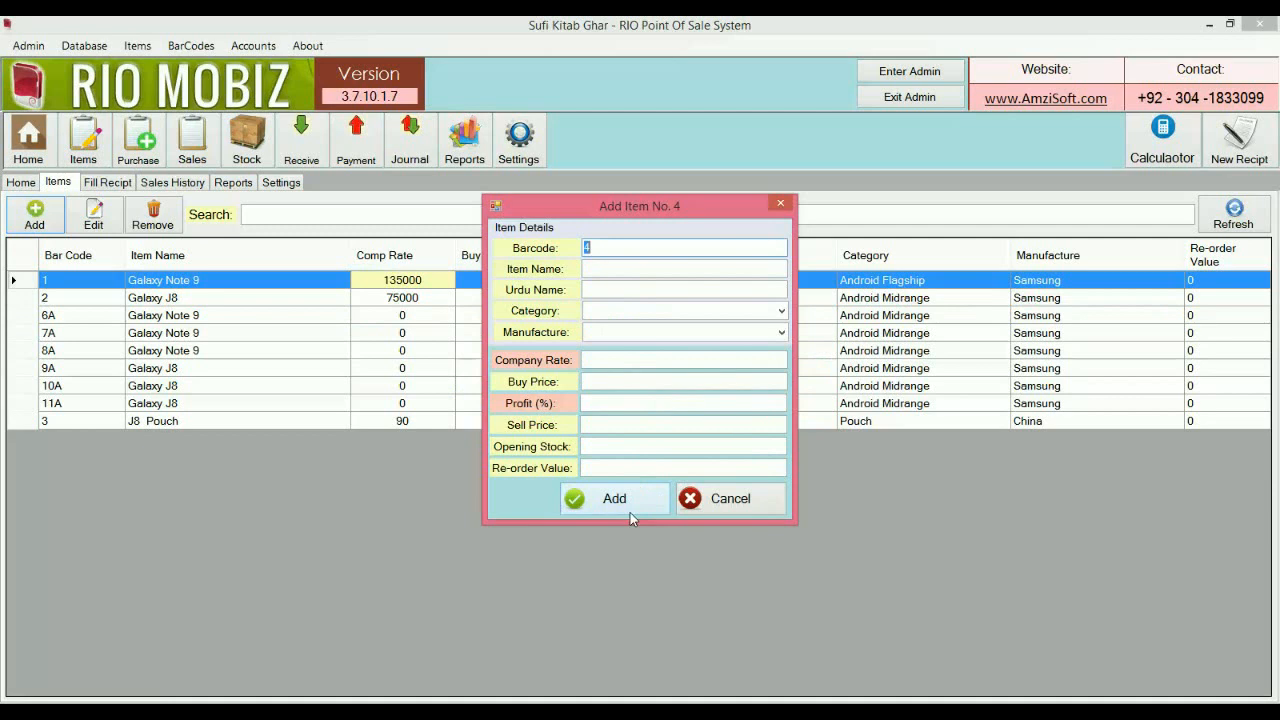
click(707, 505)
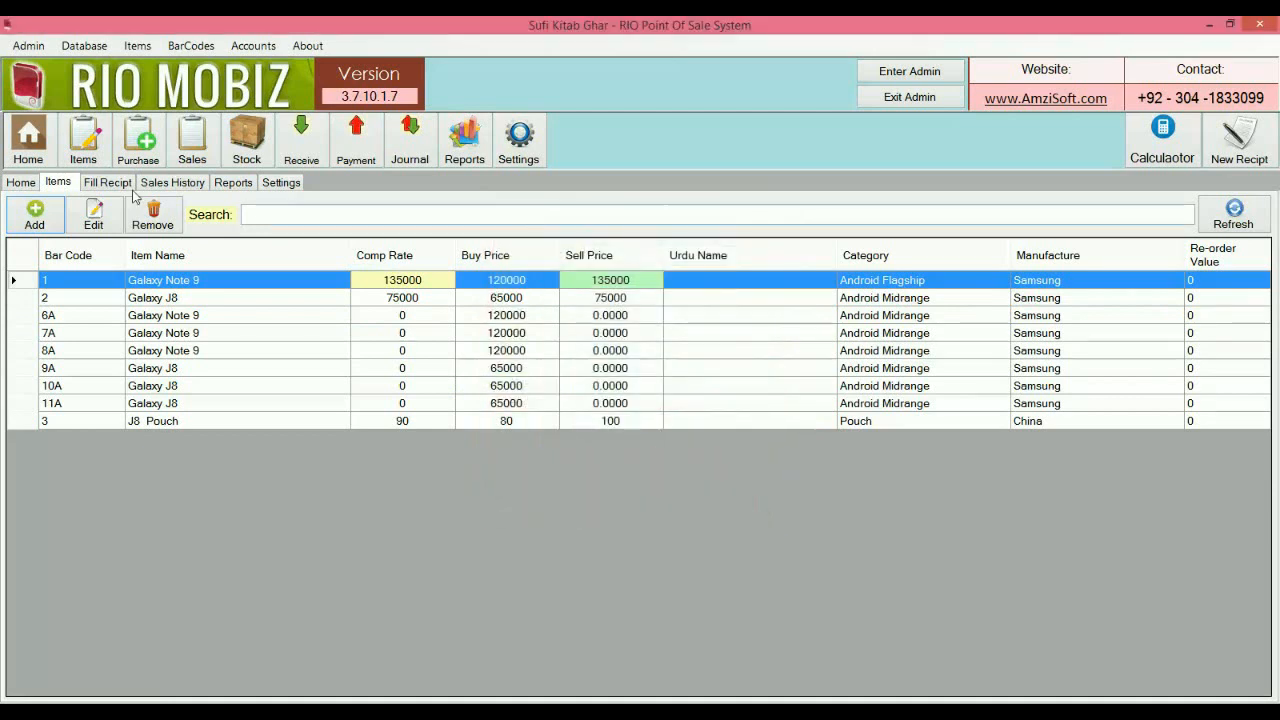
- Start a purchase from the vendor Kamal Mobiles and pick J8 Pouch as the item
click(137, 142)
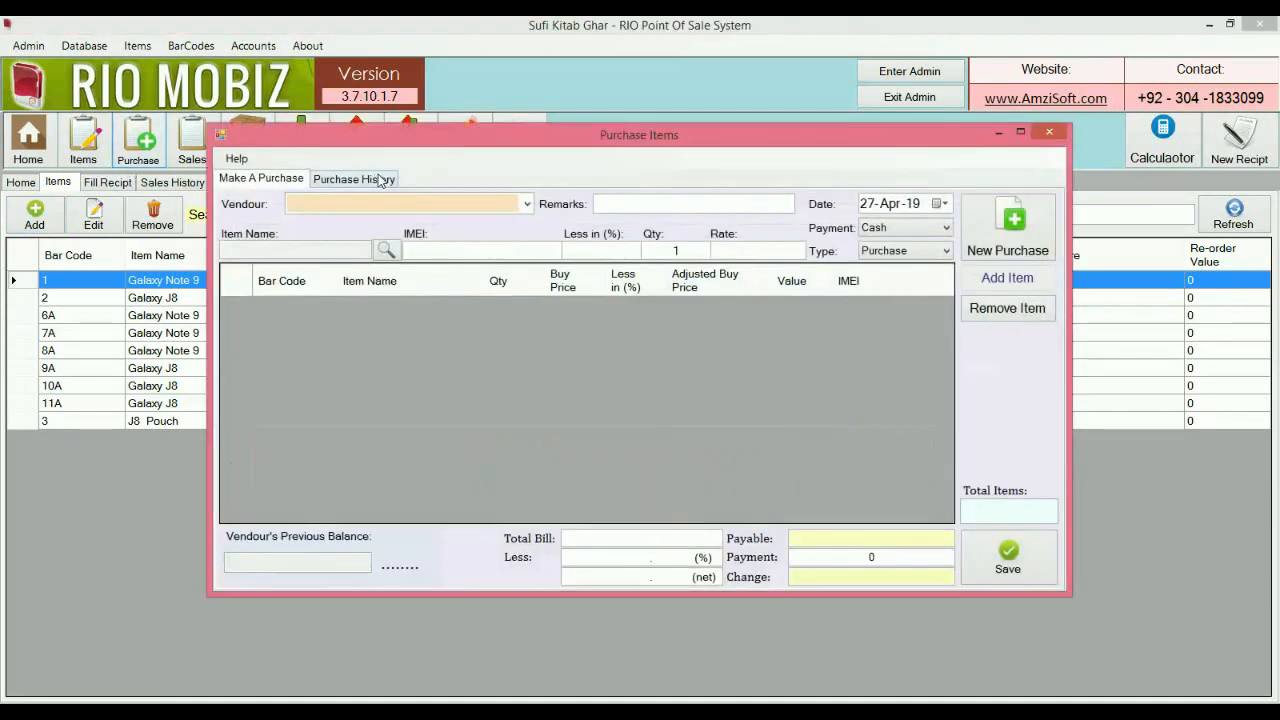
click(527, 205)
click(505, 236)
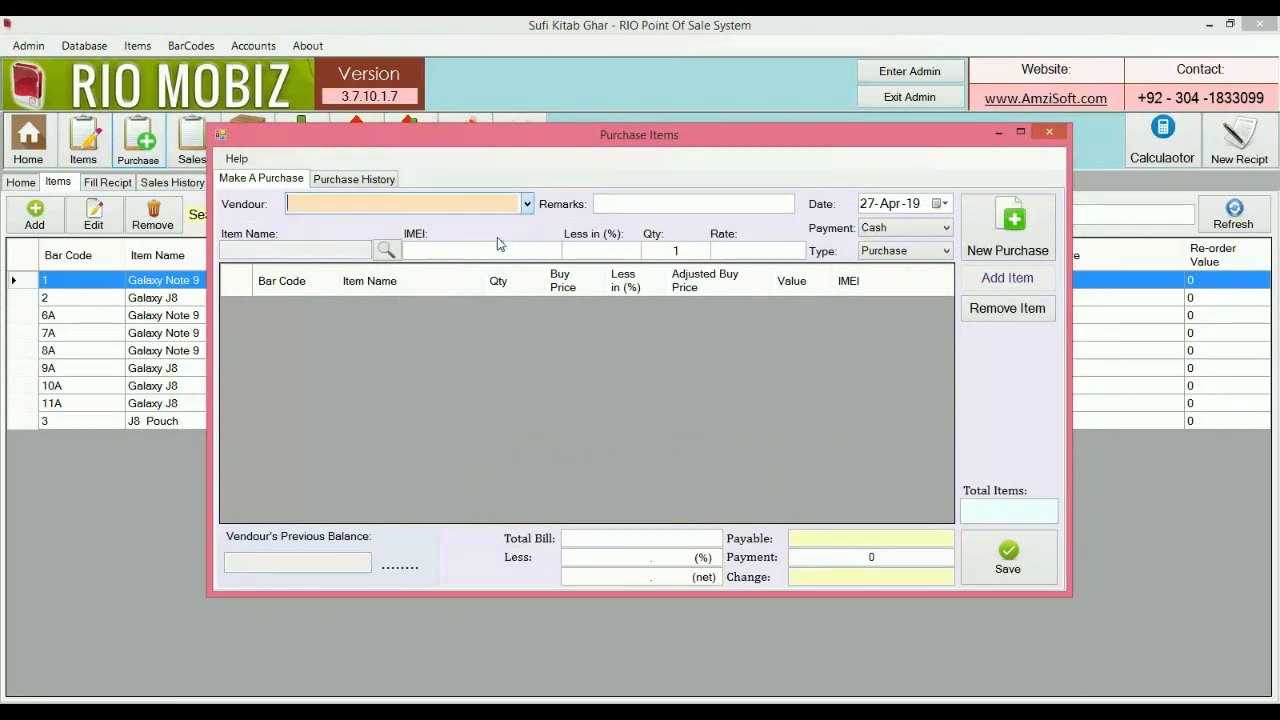
click(387, 255)
text(j)
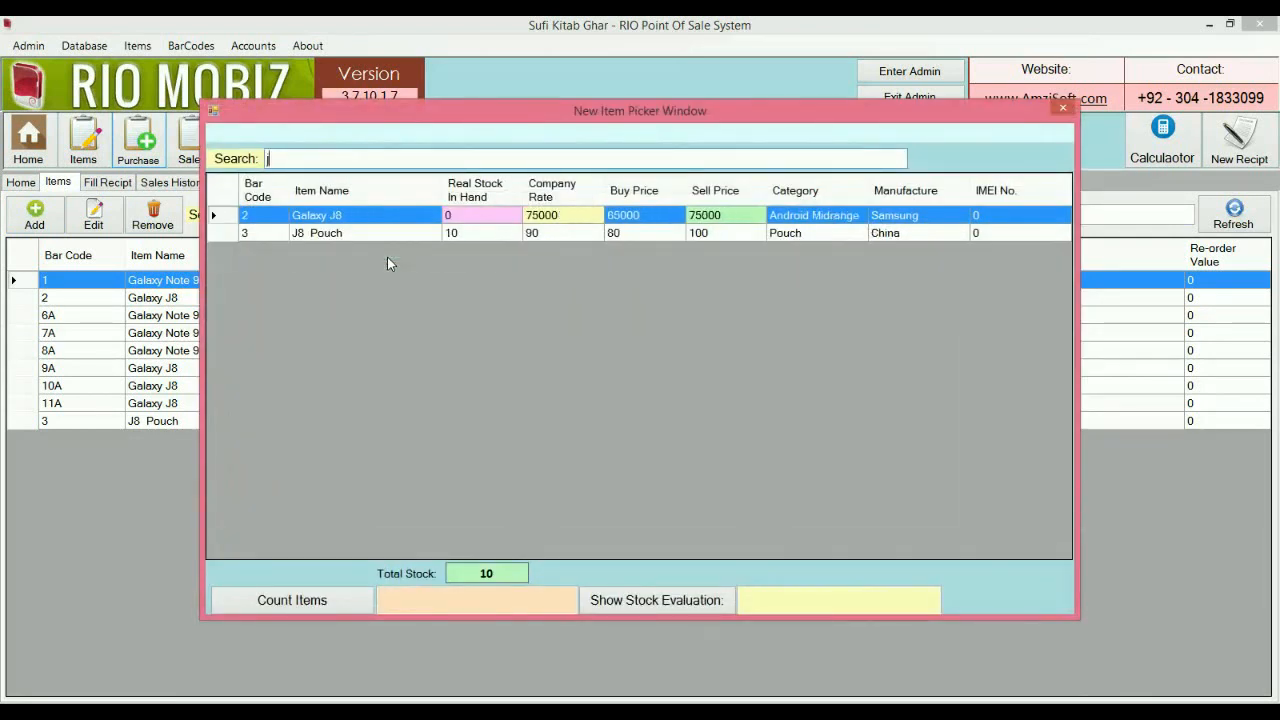
key(Down)
key(Return)
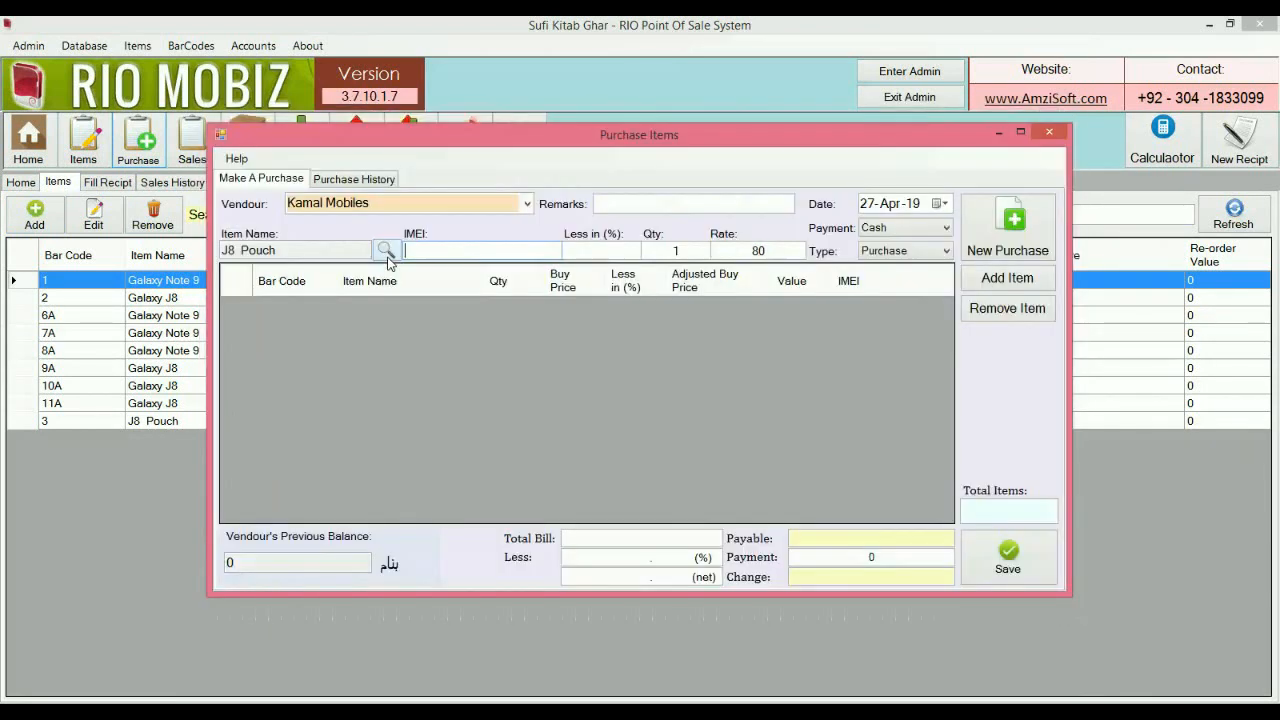
- Add the J8 Pouch to the purchase with IMEI 0, quantity 10 and rate 80, and save the purchase without printing
text(0)
key(Tab)
key(Tab)
text(10)
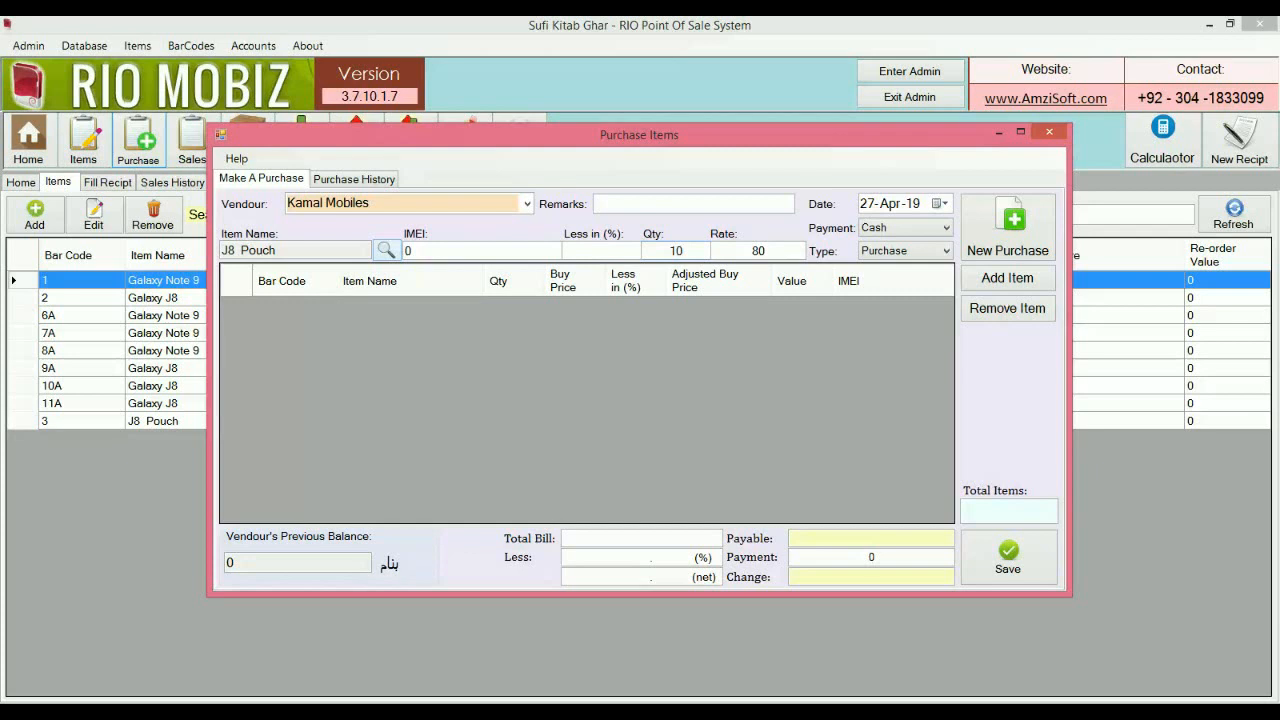
key(Tab)
key(Return)
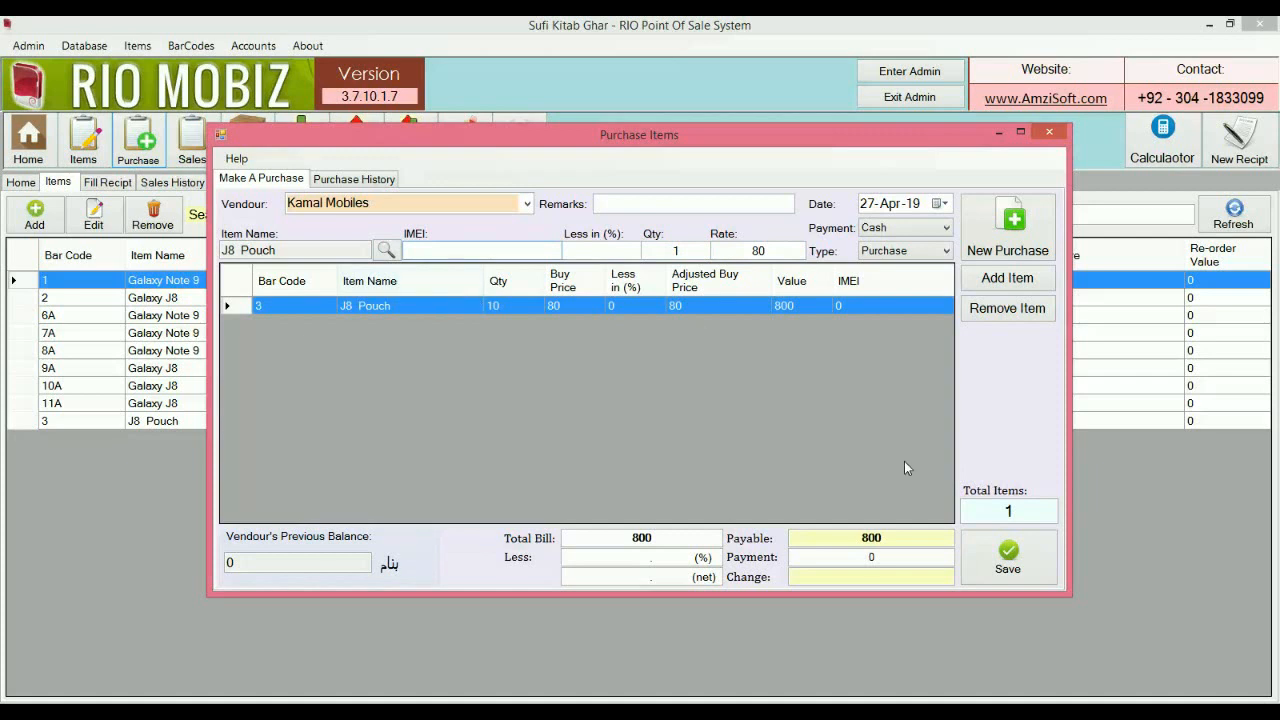
click(995, 568)
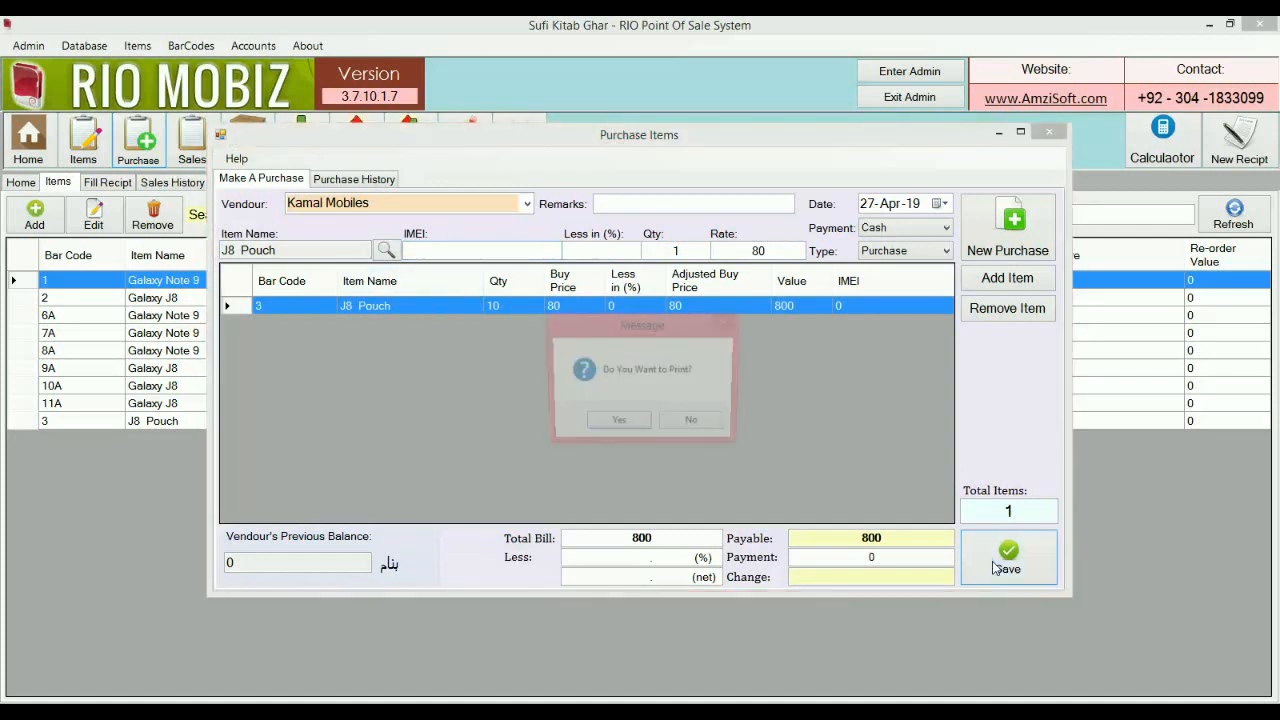
click(692, 424)
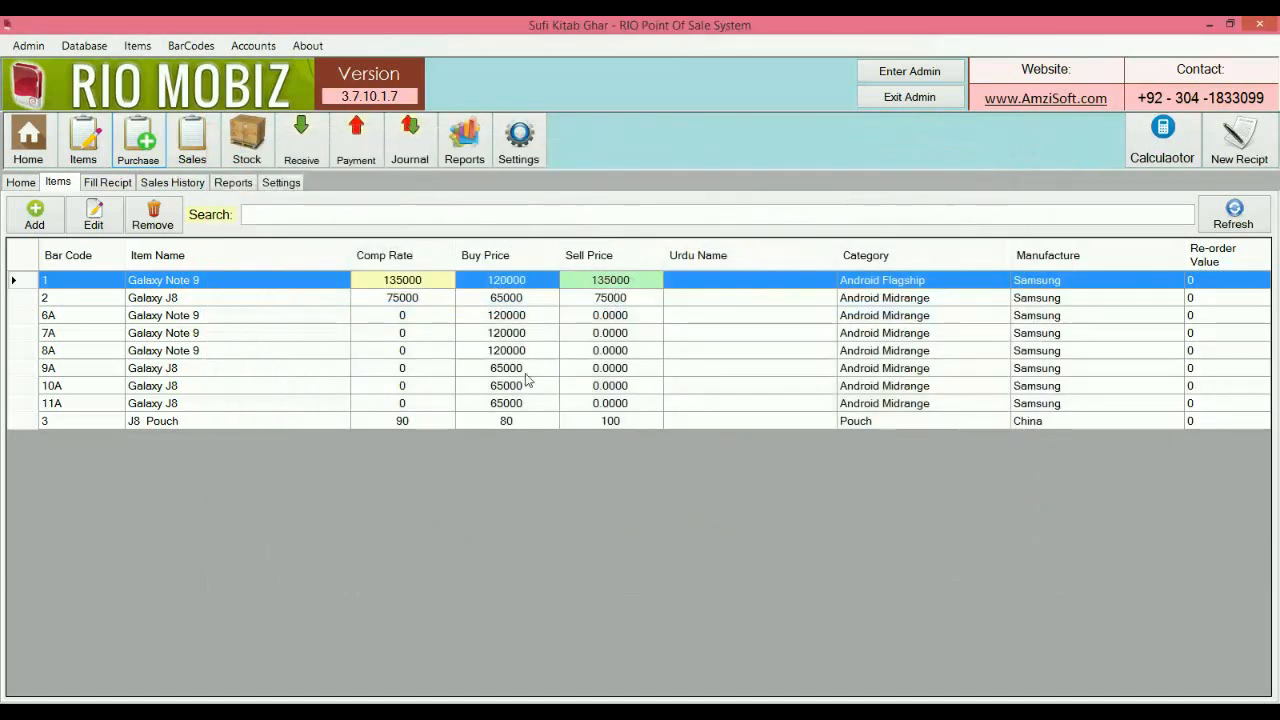
- Search the stock position for "j8" to check the J8 Pouch's stock in hand, and close it
click(262, 155)
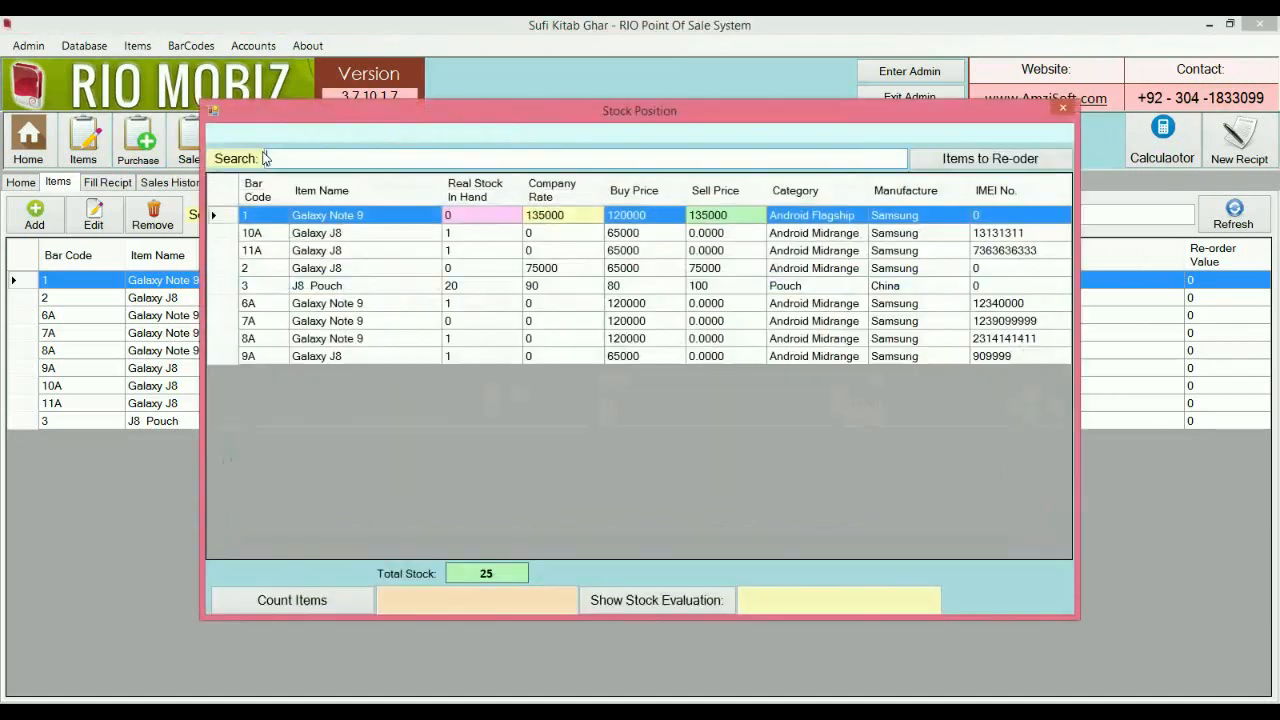
click(365, 160)
text(j8 o)
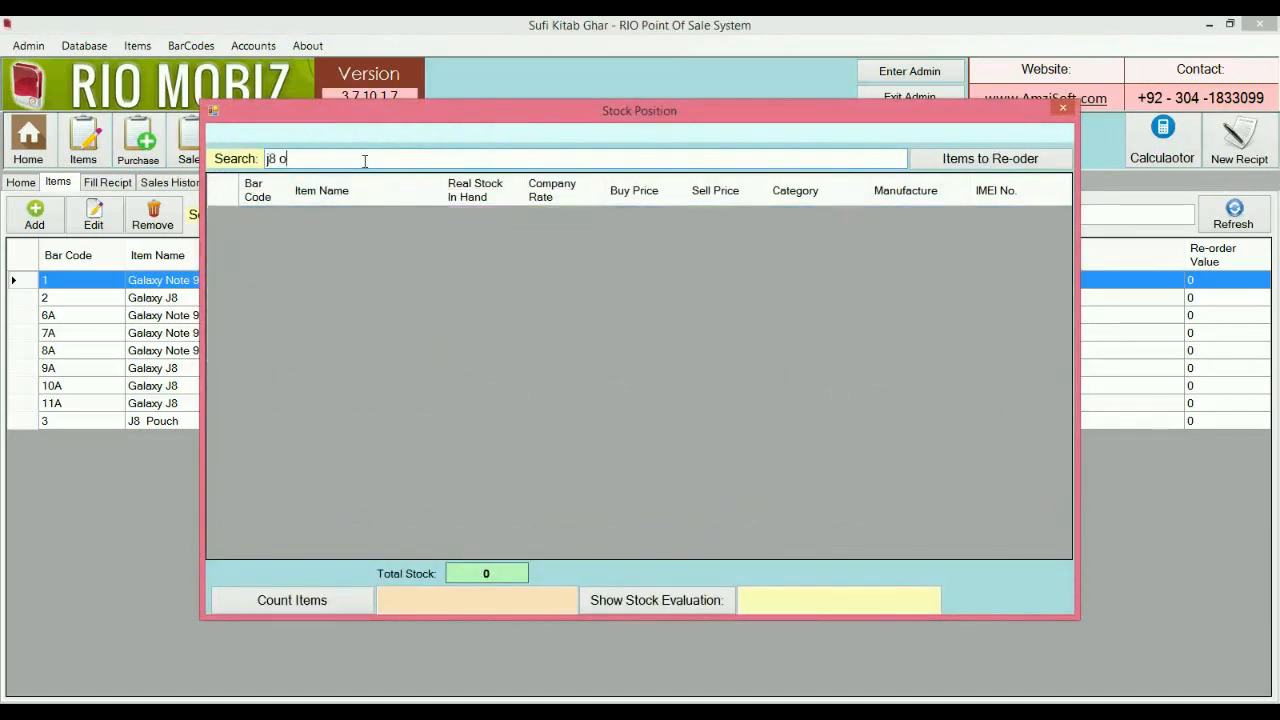
key(BackSpace)
text(p)
key(BackSpace)
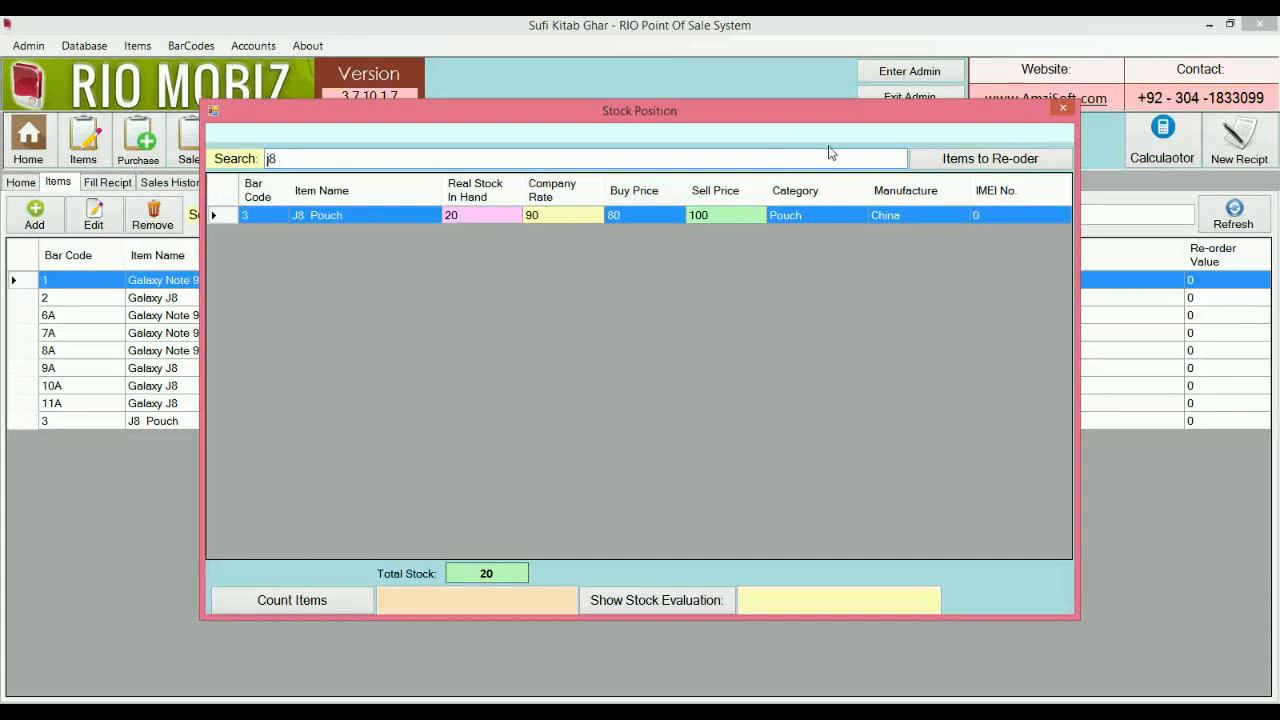
click(1063, 107)
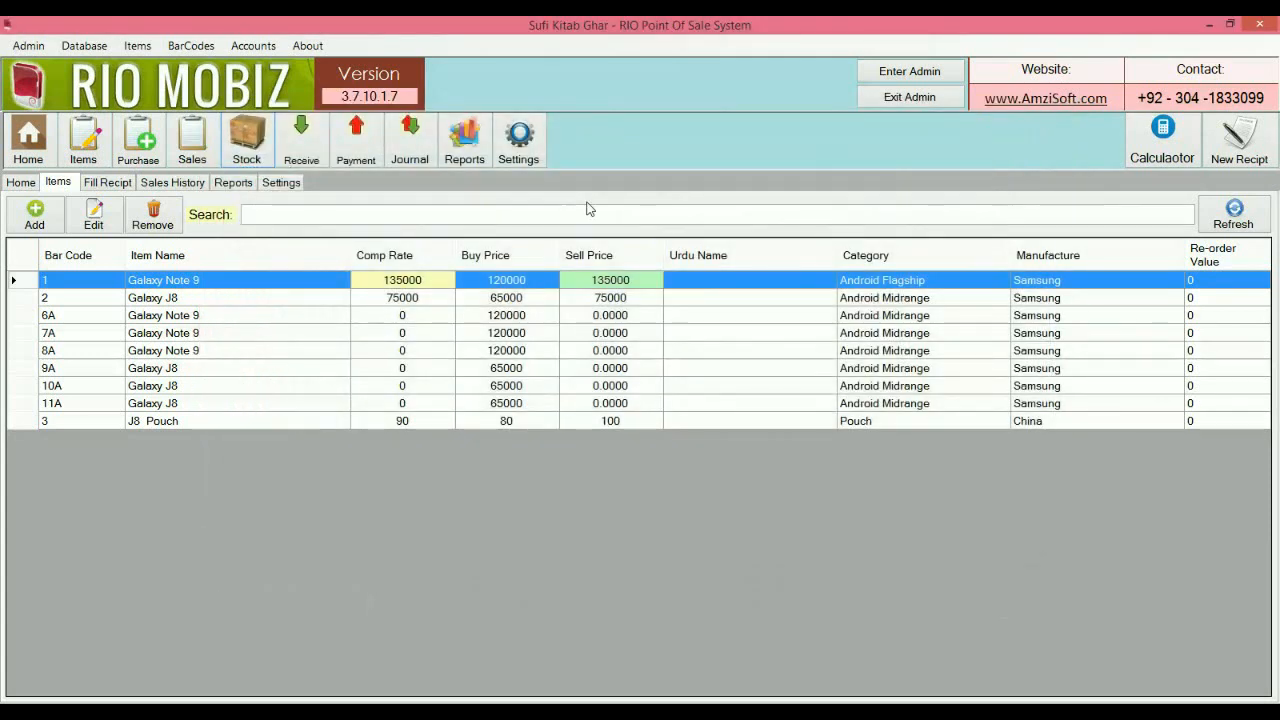
- Open the sale receipt form and choose COUNTER as the customer
click(126, 184)
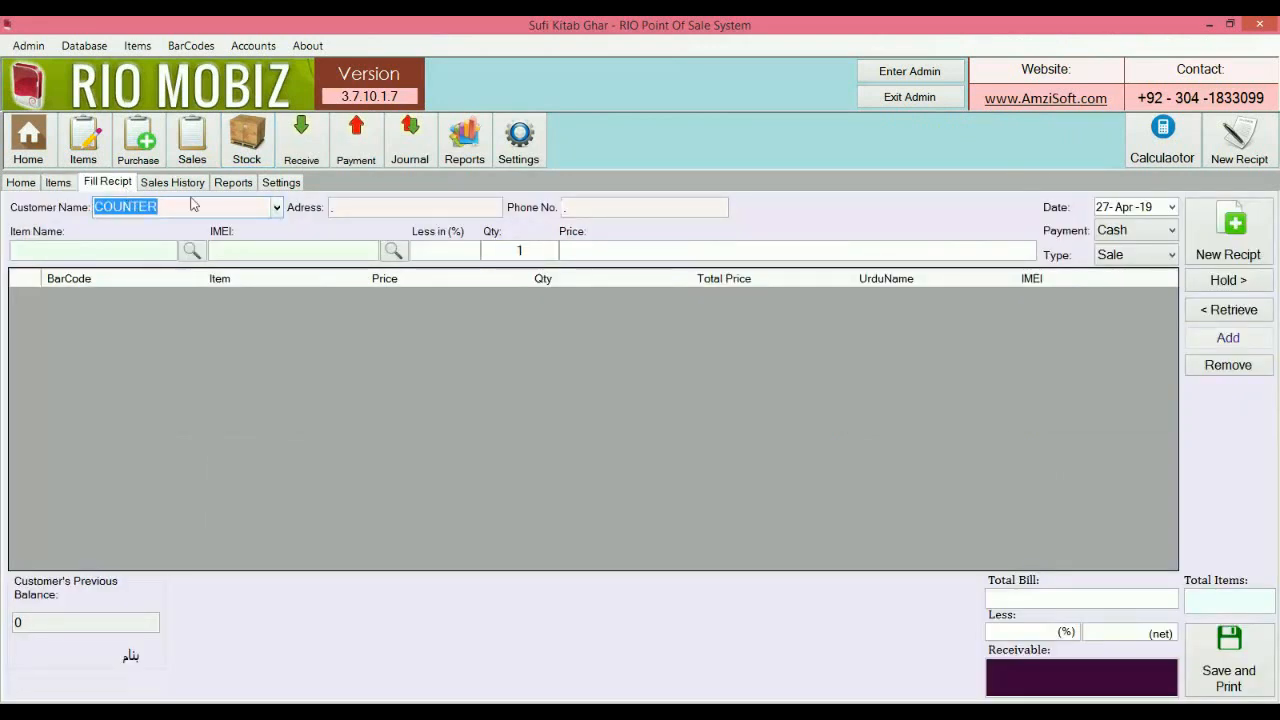
click(274, 207)
click(262, 225)
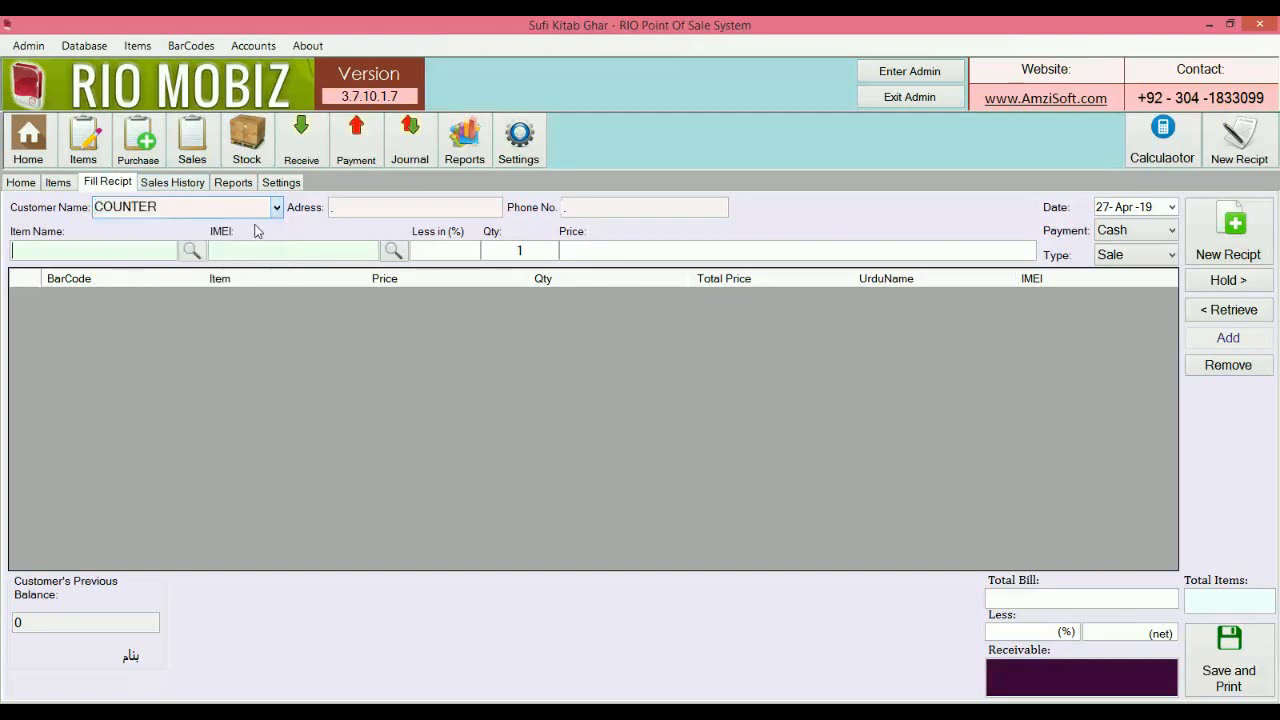
click(192, 252)
text(j)
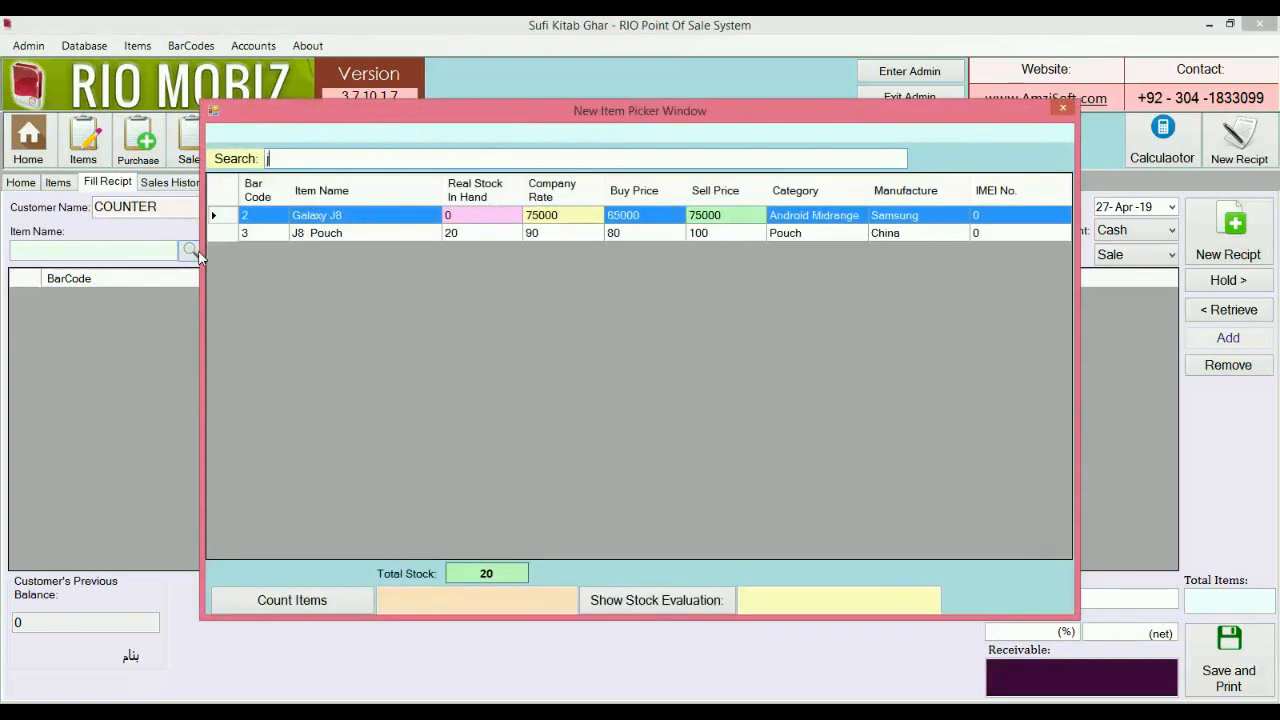
key(Return)
key(Tab)
key(Return)
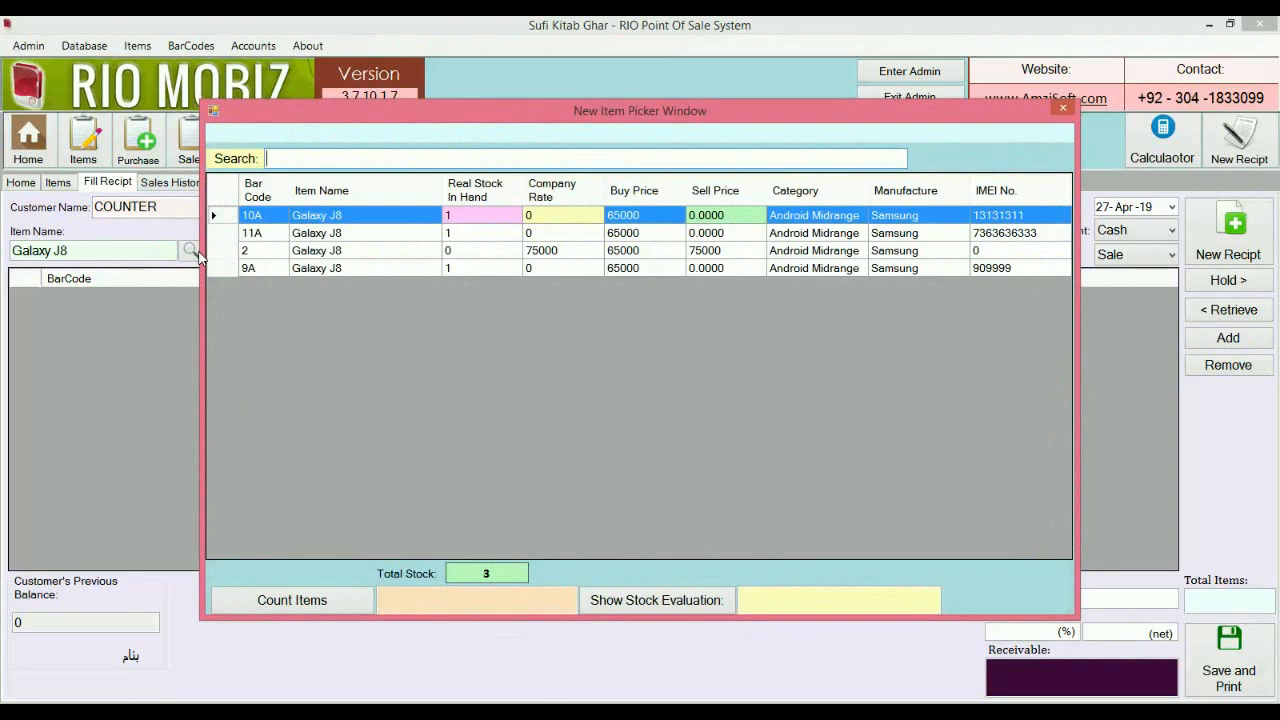
click(1058, 110)
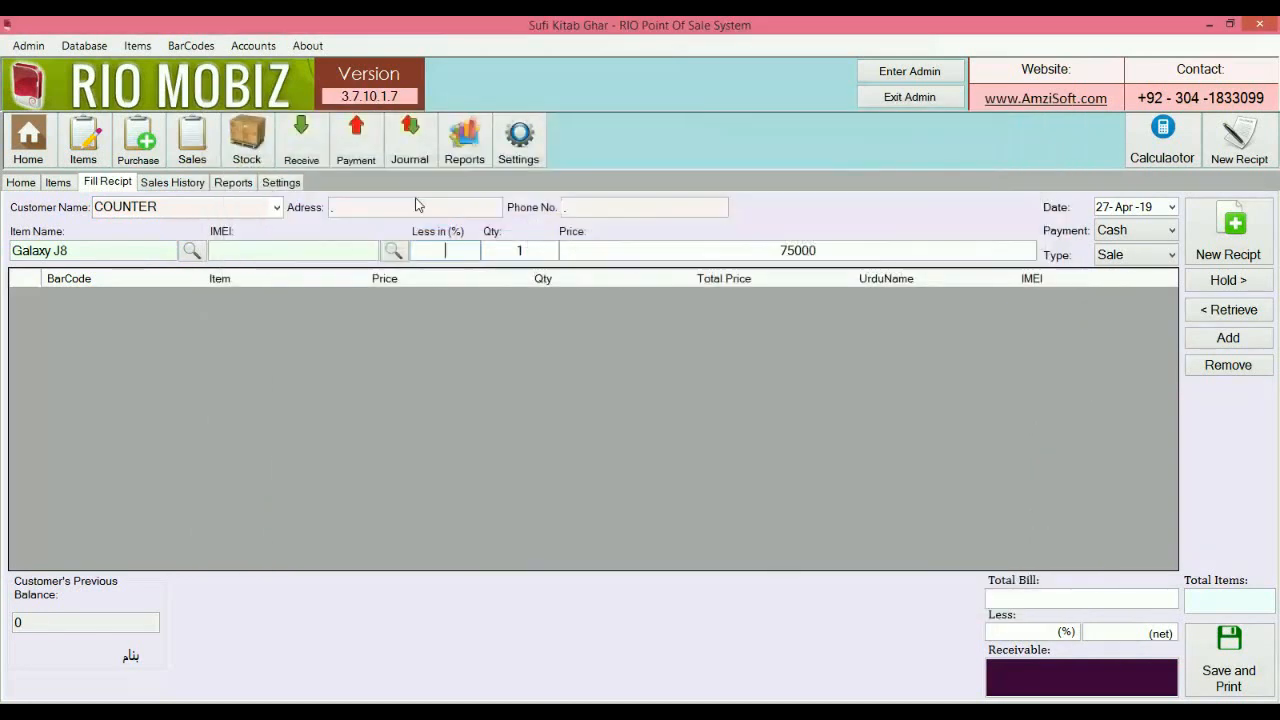
- Find the J8 Pouch by searching "j8" and add it to the receipt with IMEI 0, quantity 1 and price 100
click(191, 250)
text(j9)
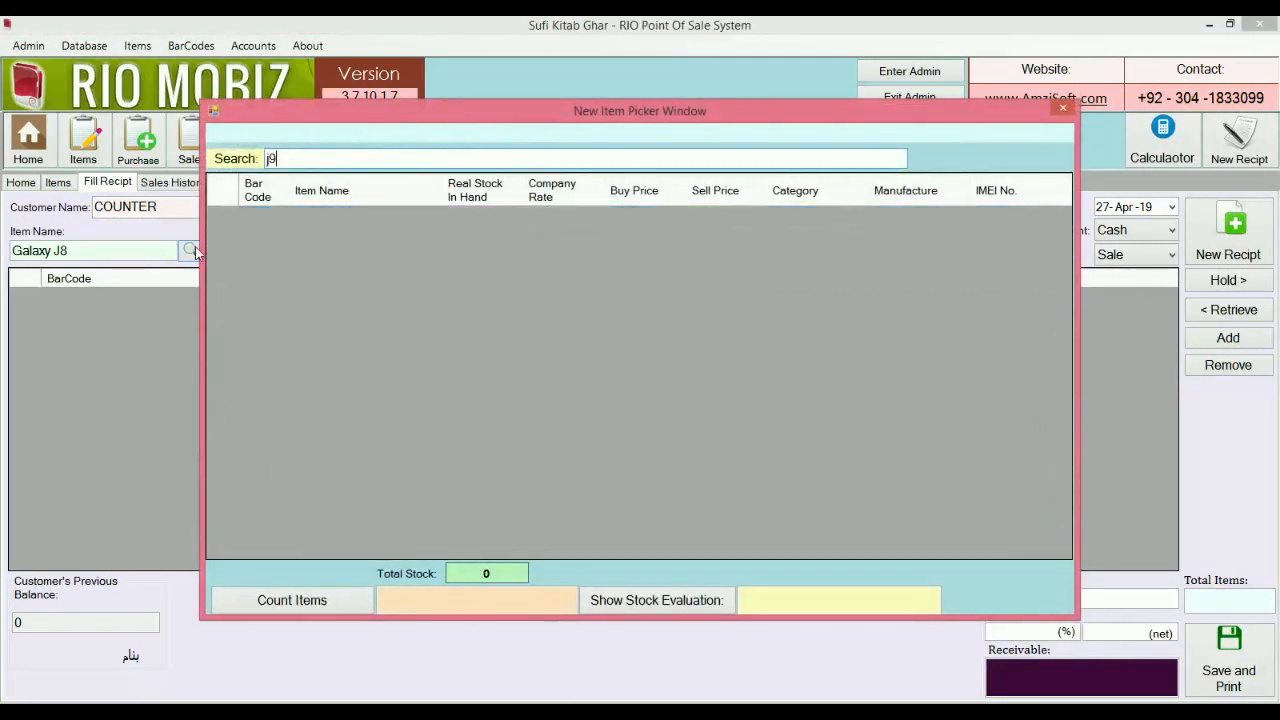
key(BackSpace)
text(8)
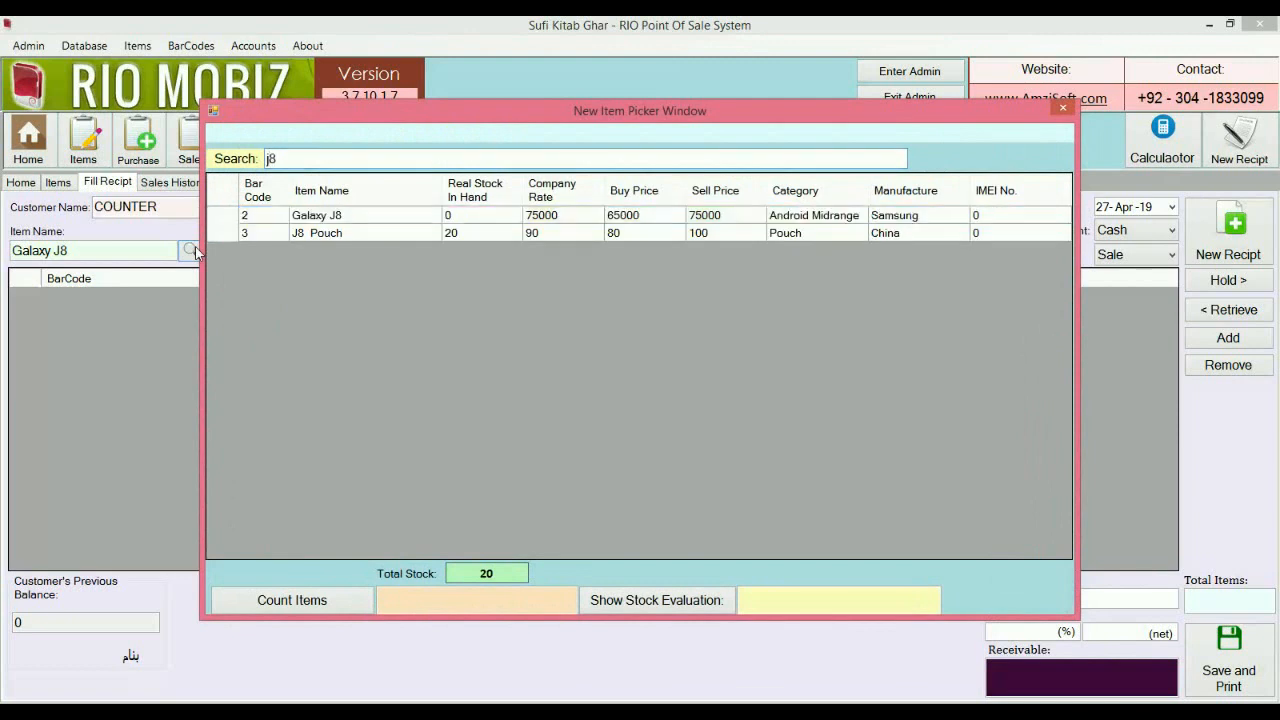
key(Down)
key(Return)
key(Tab)
key(Return)
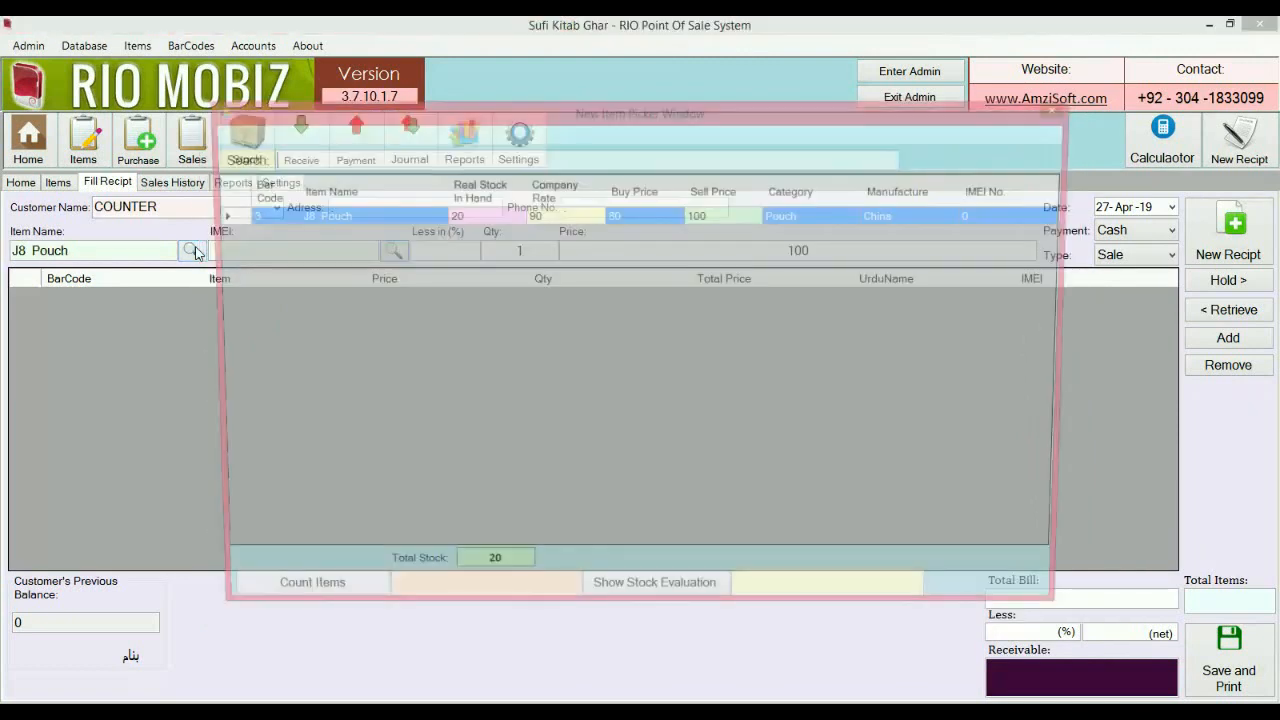
key(Return)
key(Tab)
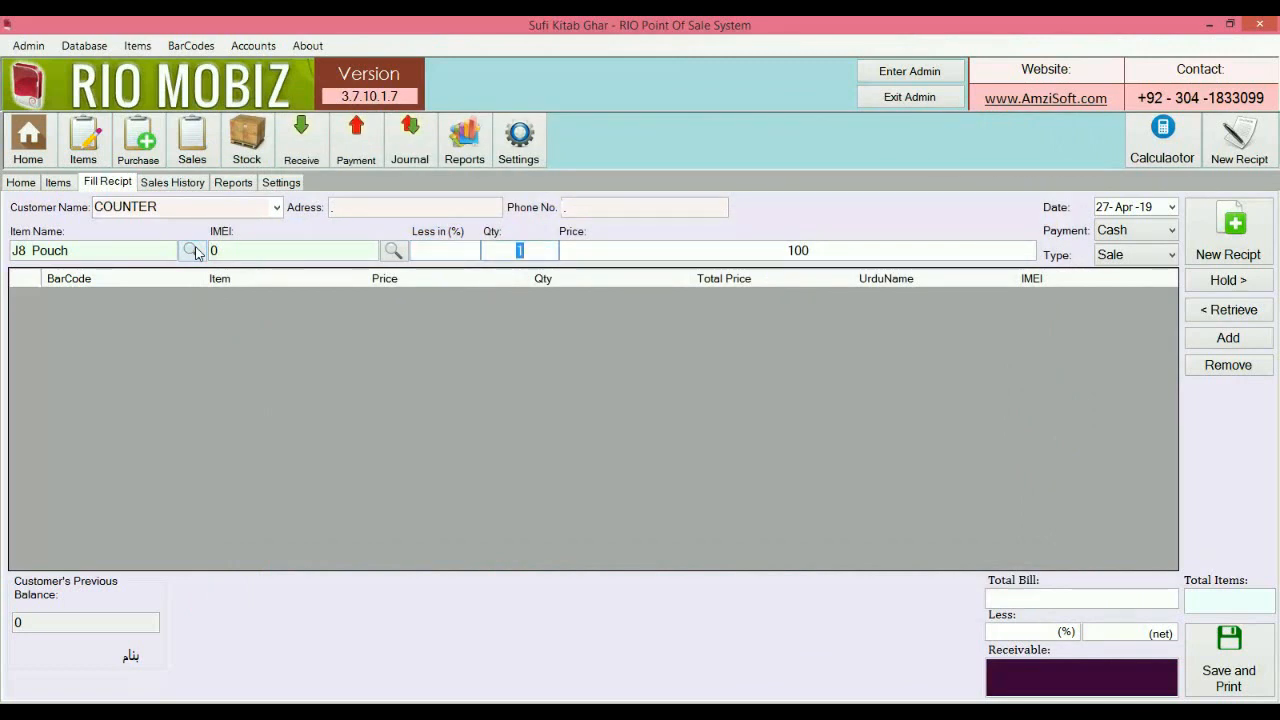
key(Tab)
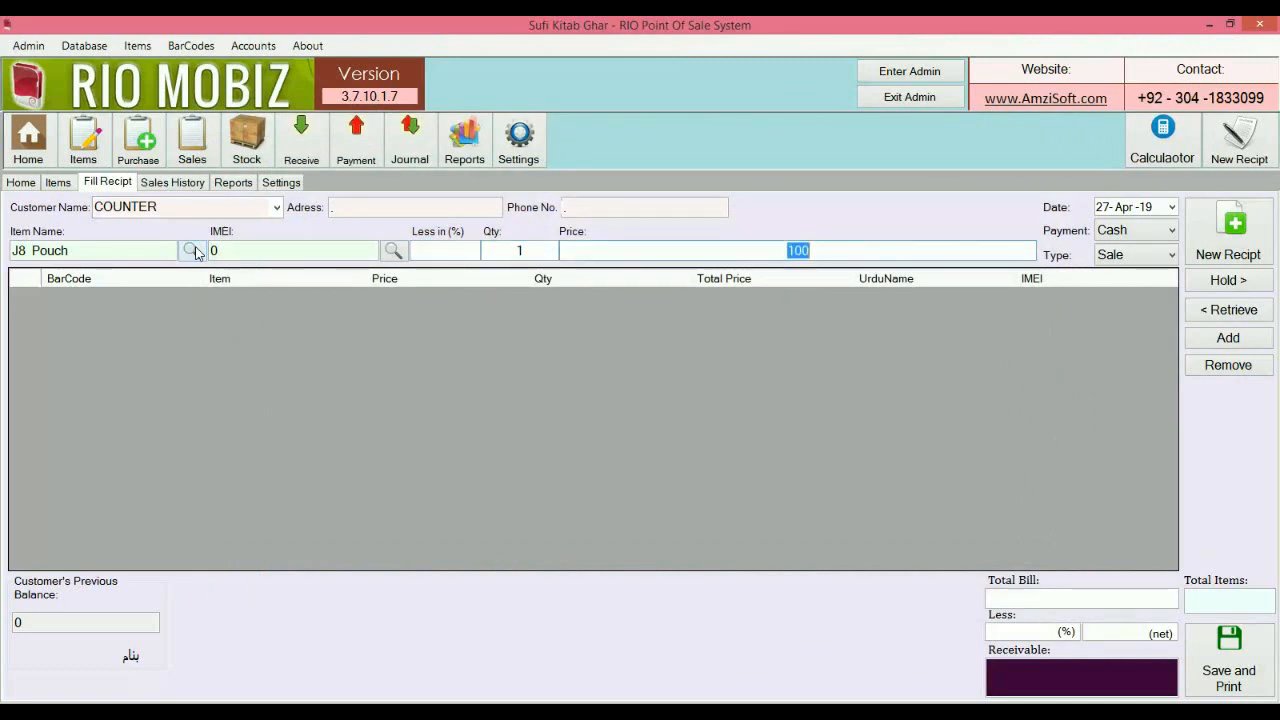
key(Return)
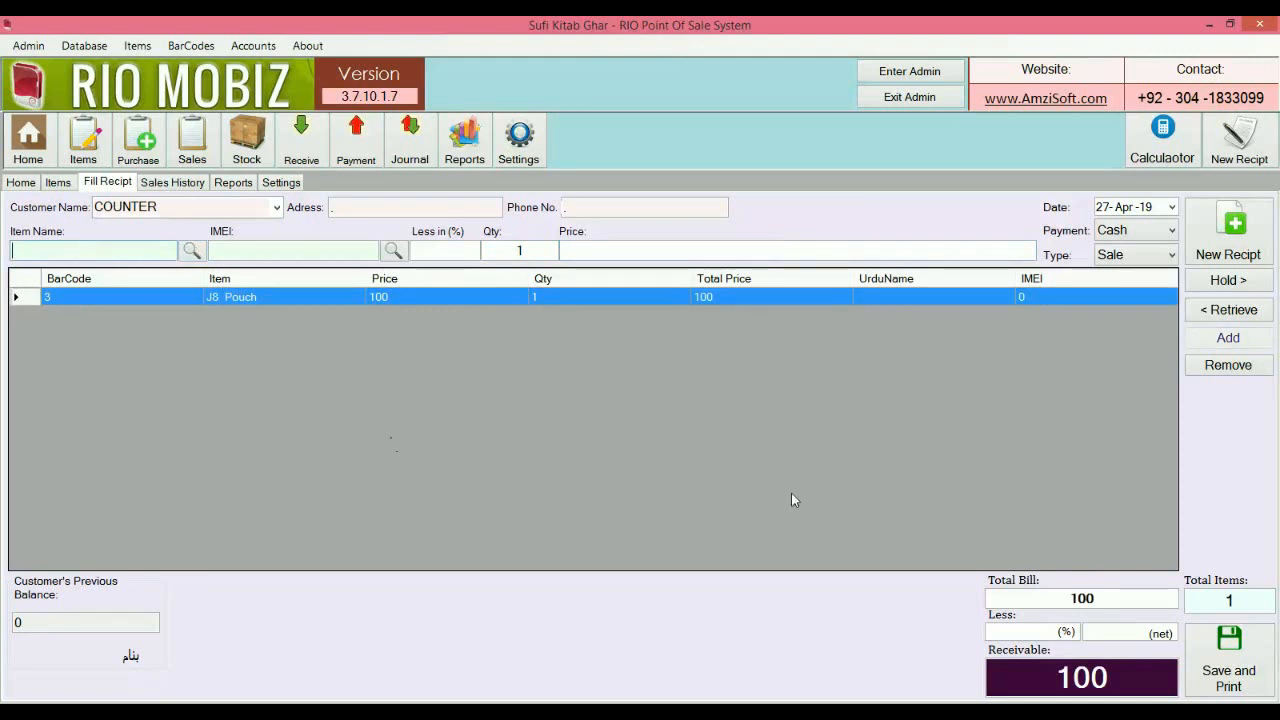
- Save and print the J8 Pouch receipt with 100 received
click(1212, 655)
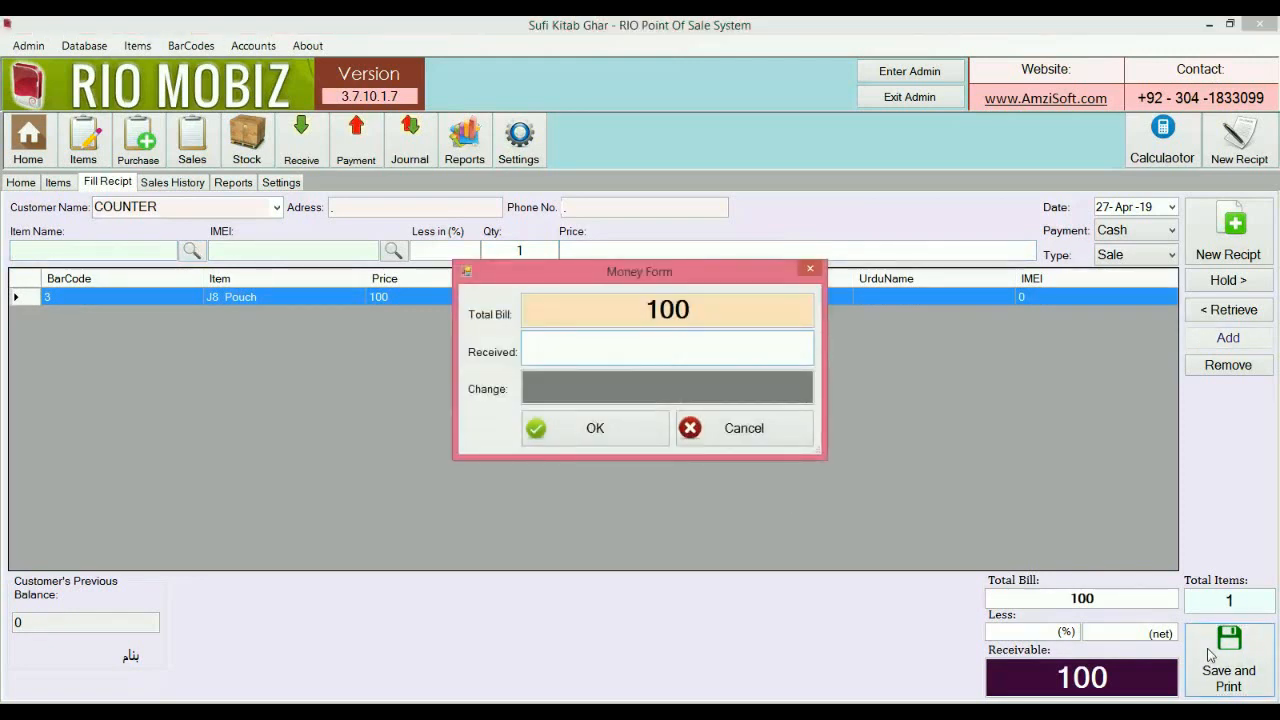
text(100)
key(Return)
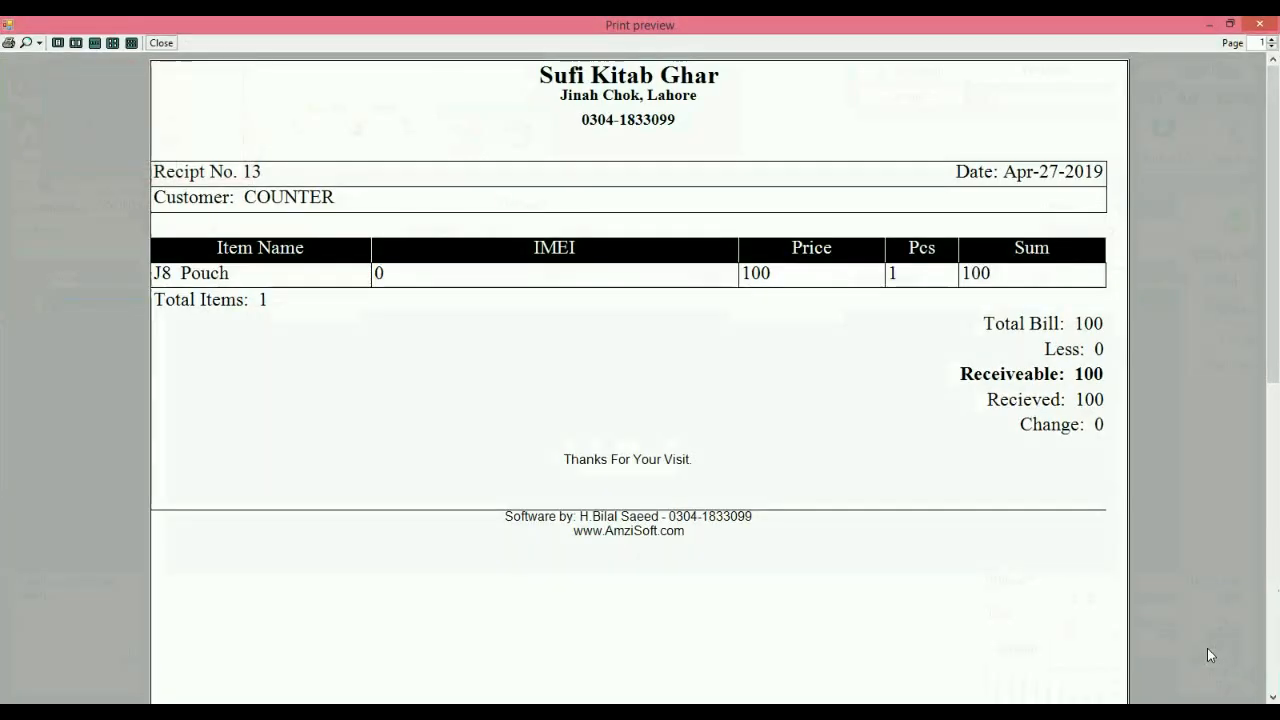